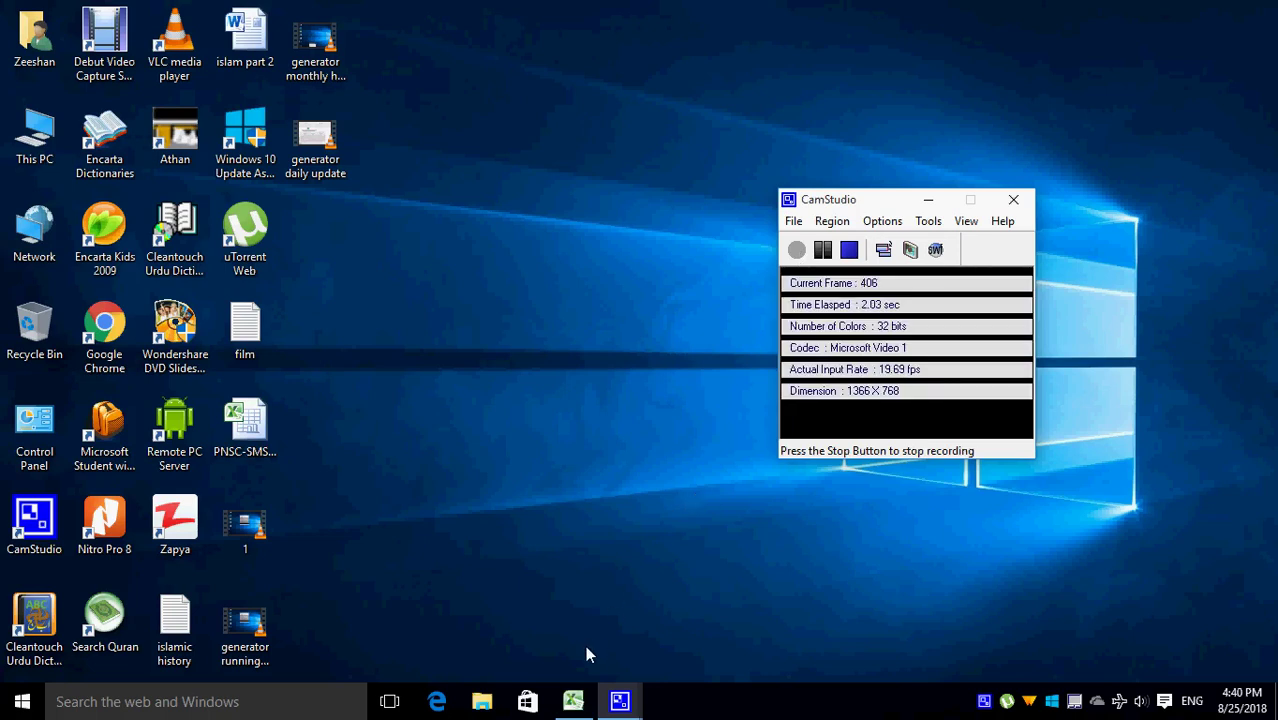
- Restore the PNSC-SMS-EF004 maintenance workbook window from the taskbar
left_click(573, 701)
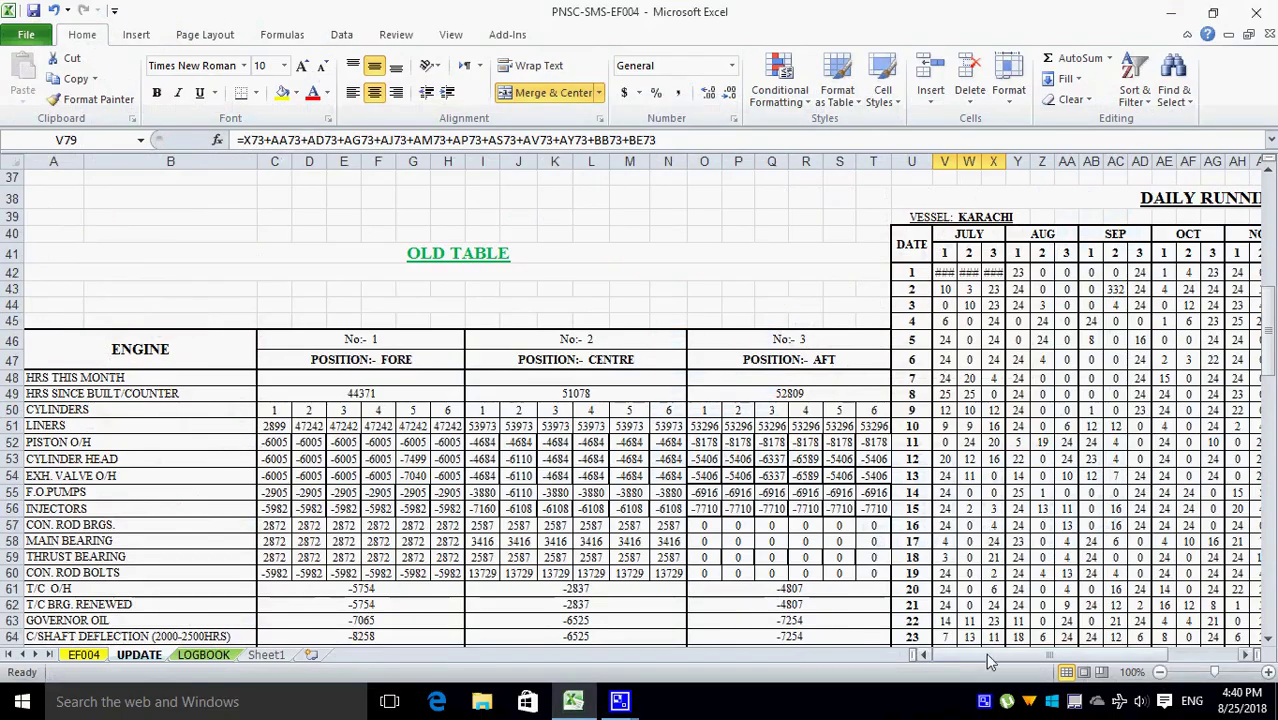
- Enter 24 in BC47 and fill it down column BC to row 71
left_click_drag(990, 654, 1068, 656)
scroll(1117, 424, "down", 1)
scroll(1117, 424, "down", 1)
scroll(1117, 418, "up", 3)
scroll(1157, 314, "down", 6)
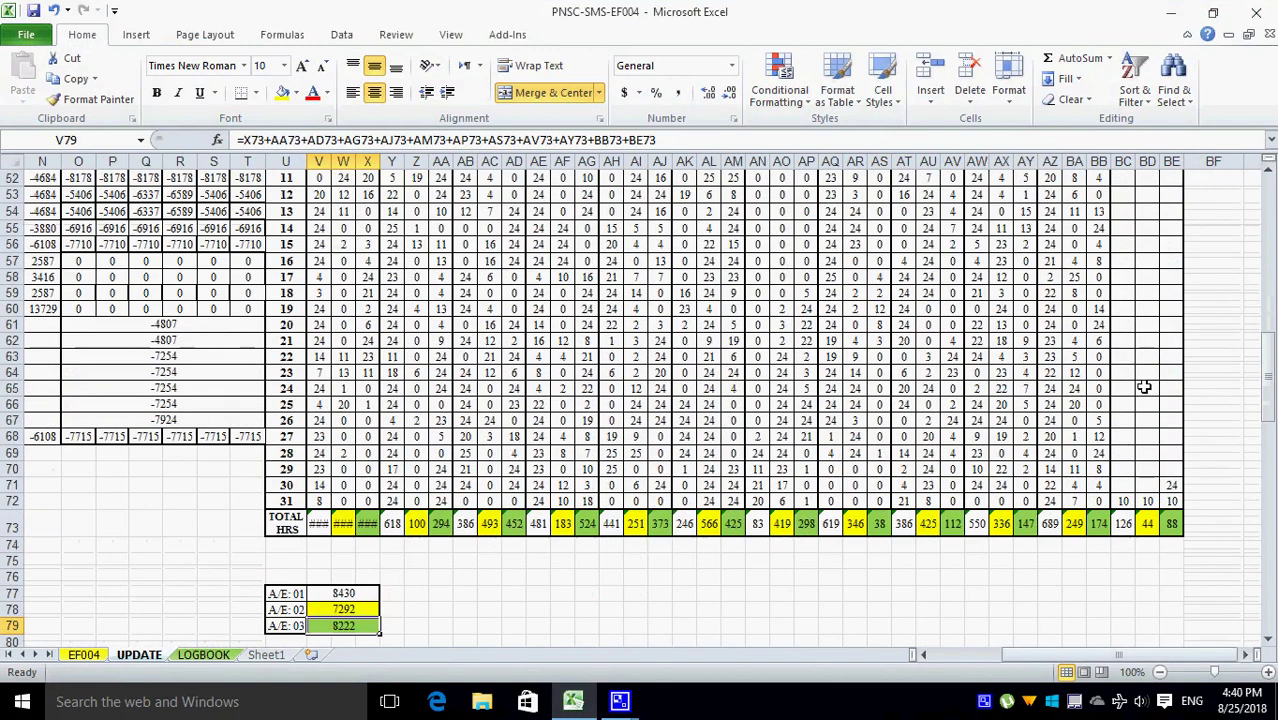
left_click(1123, 484)
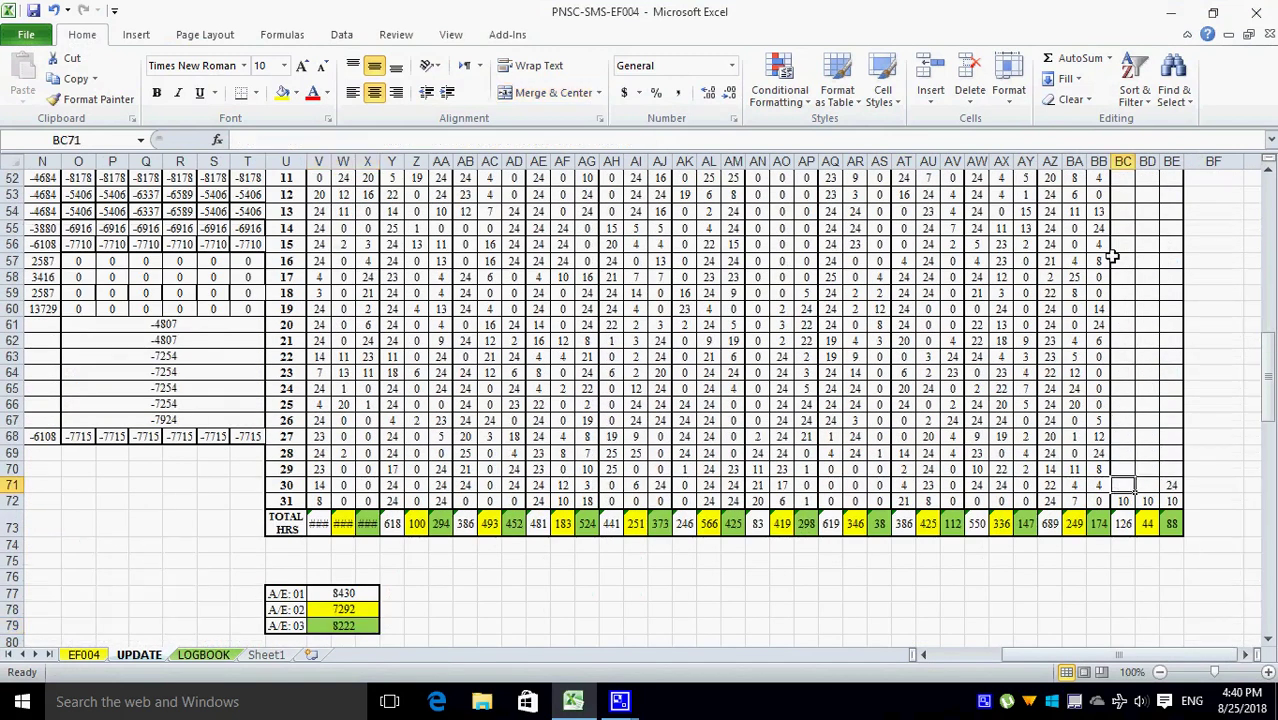
scroll(1109, 266, "up", 6)
left_click(1124, 411)
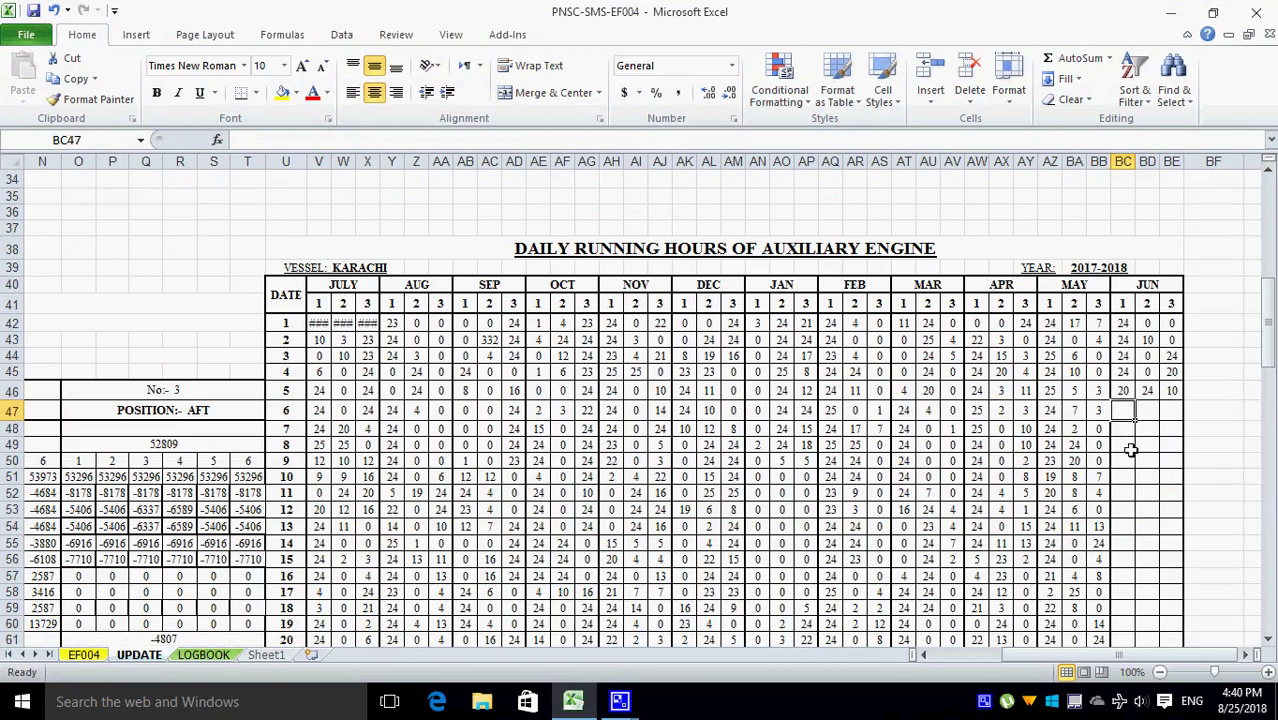
type("24")
left_click_drag(1137, 421, 1142, 662)
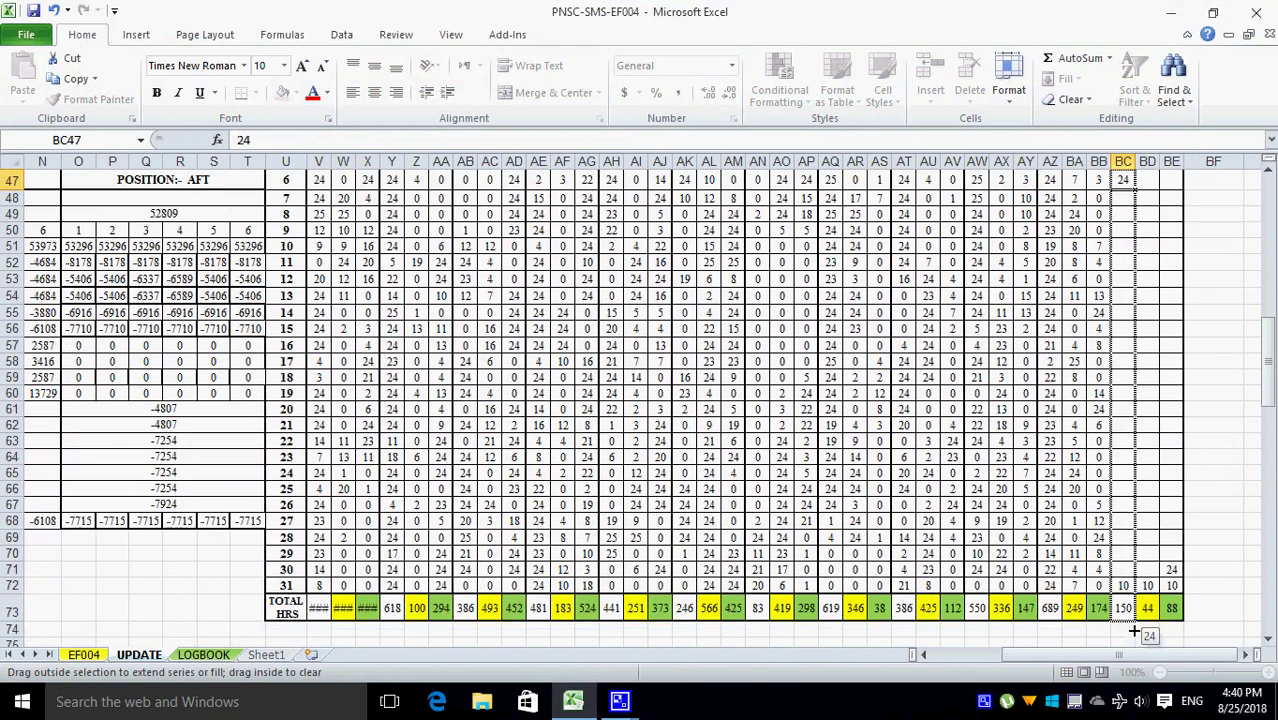
left_click_drag(1142, 662, 1141, 579)
- Fill BD46's 24 down column BD through row 71
scroll(1141, 579, "up", 4)
left_click(1149, 426)
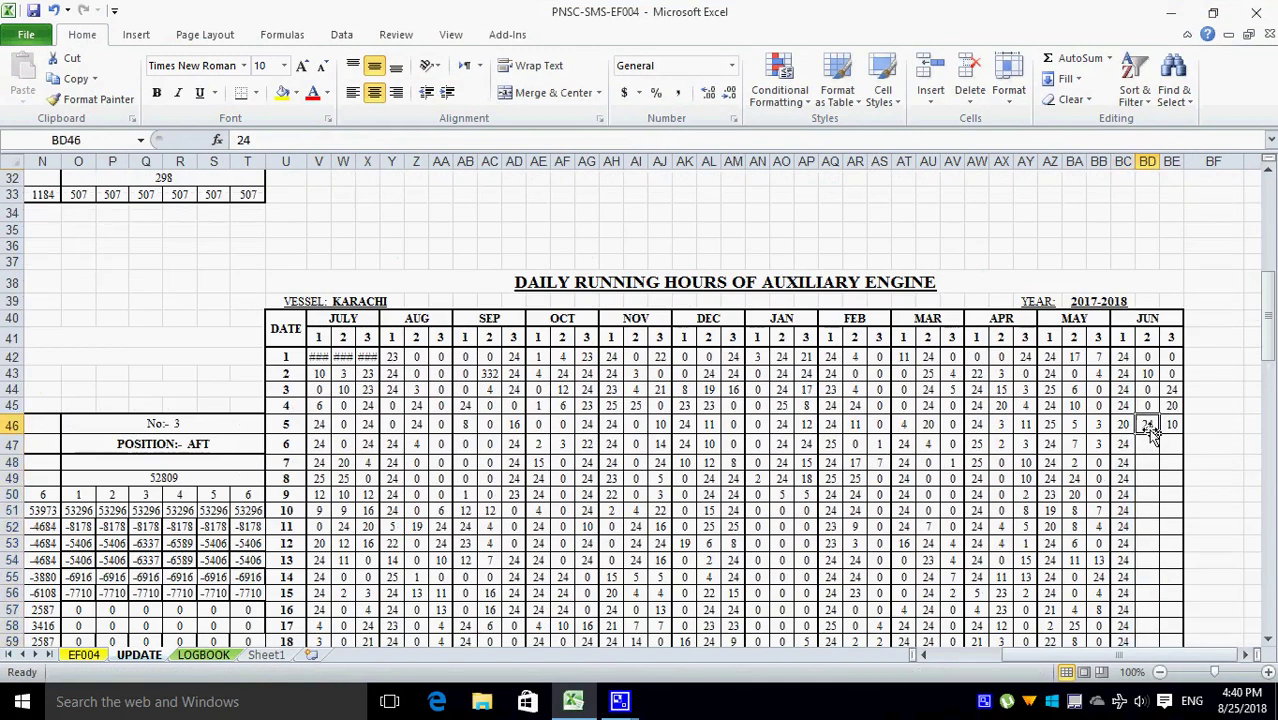
left_click_drag(1160, 436, 1148, 586)
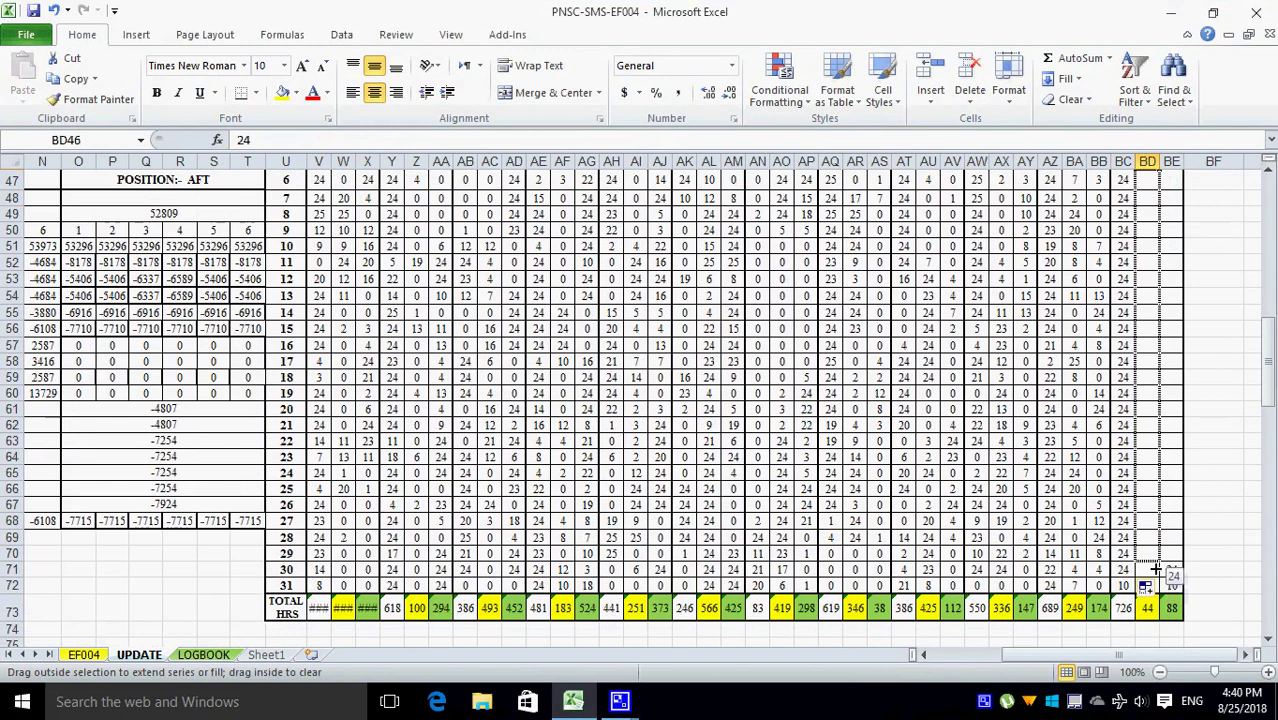
left_click_drag(1150, 586, 1150, 572)
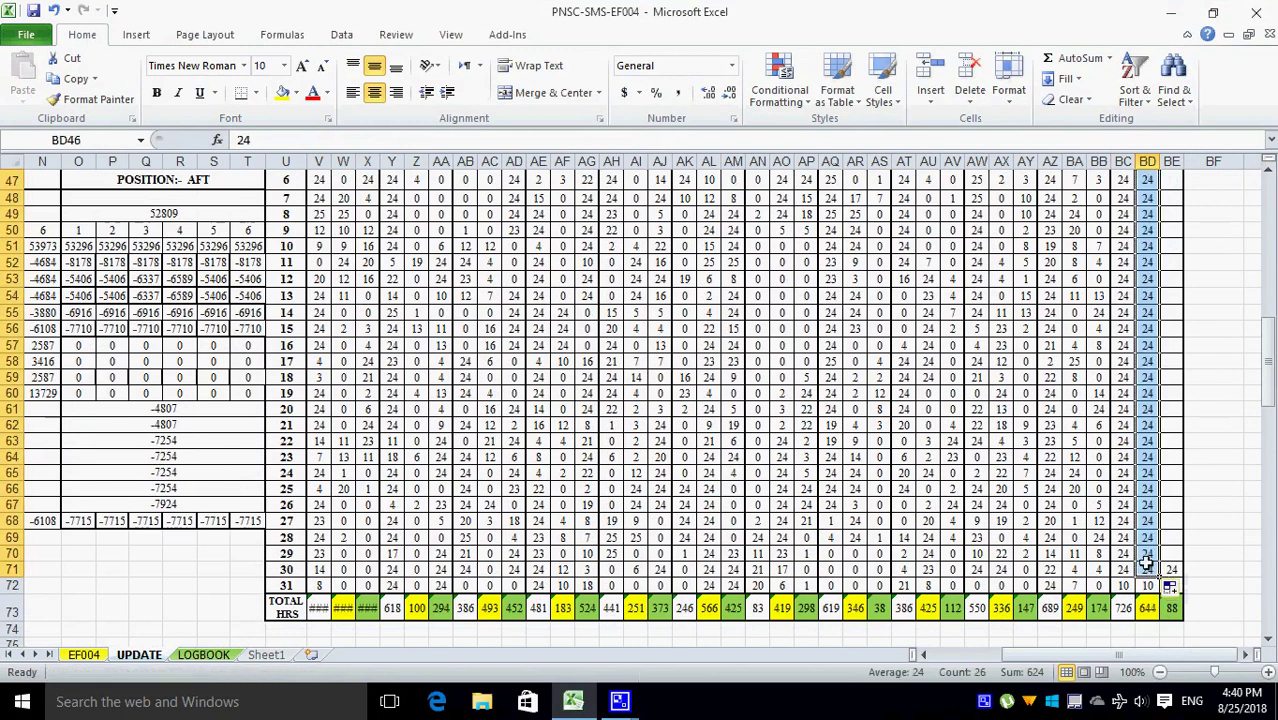
- Fill BE46's 10 down column BE to row 70, then deselect
scroll(1186, 459, "up", 6)
left_click(1172, 476)
left_click_drag(1184, 484, 1181, 682)
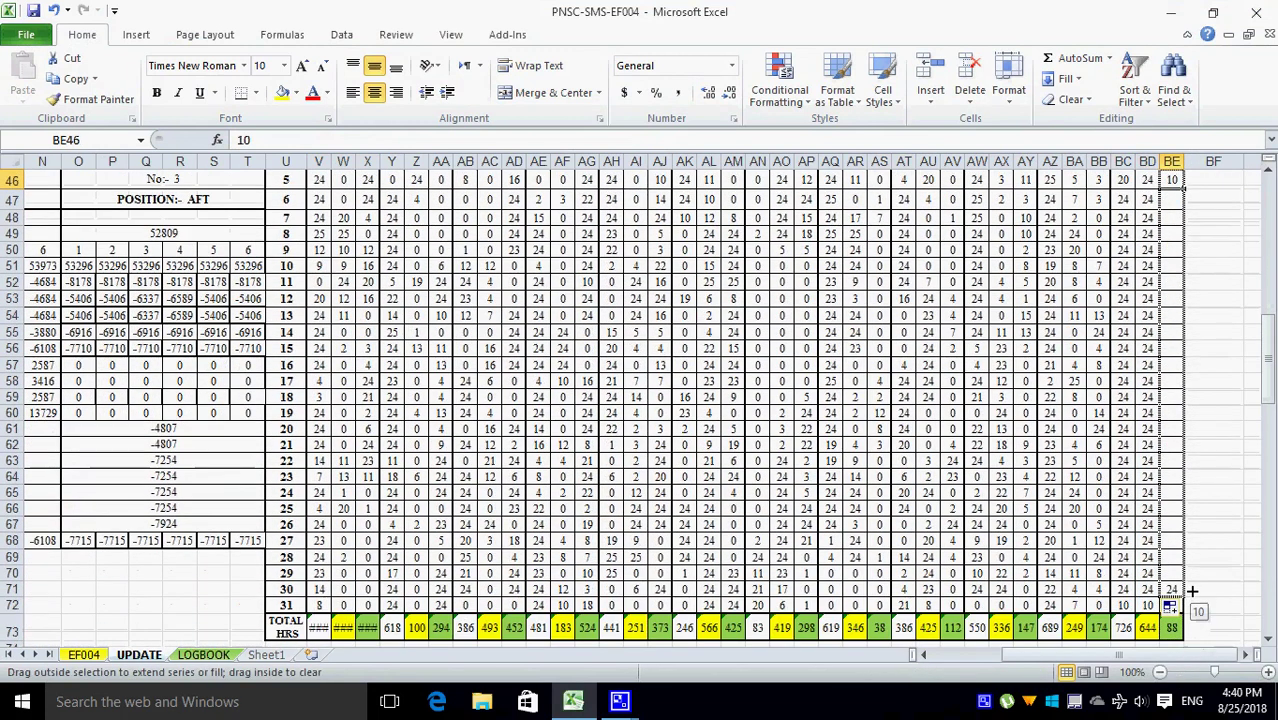
left_click_drag(1181, 682, 1192, 575)
scroll(1068, 548, "up", 4)
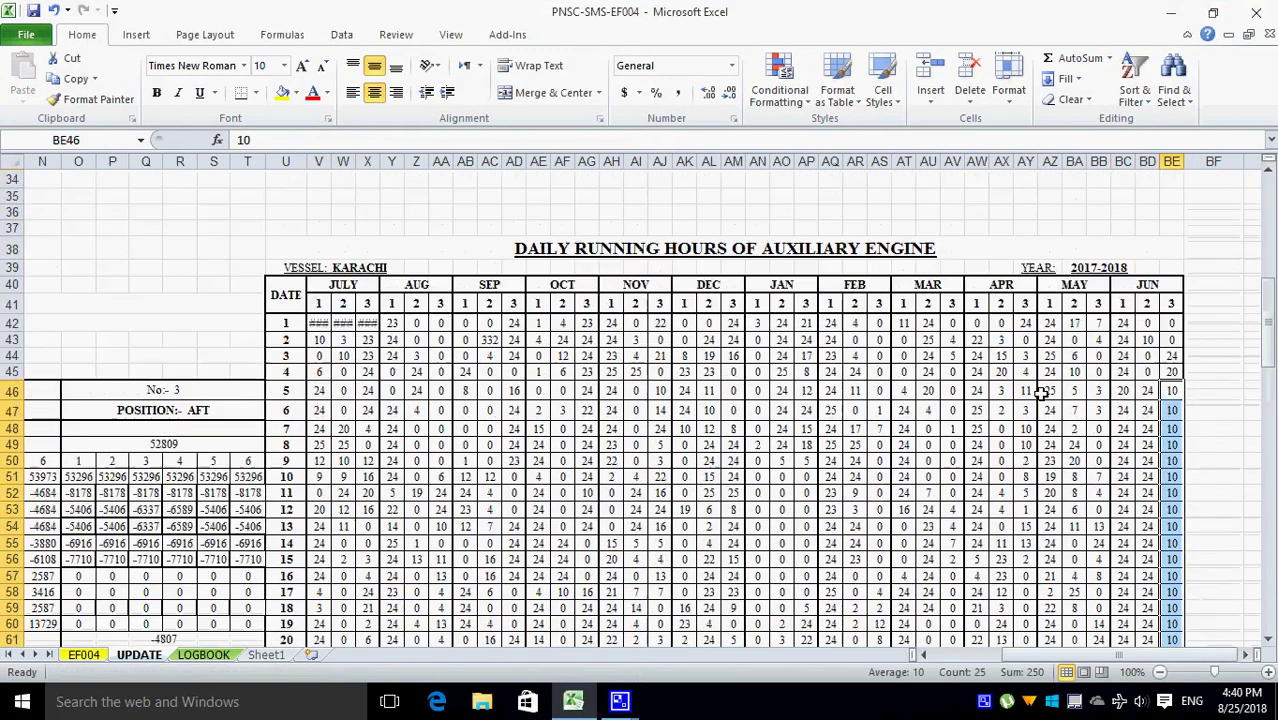
scroll(1039, 394, "up", 1)
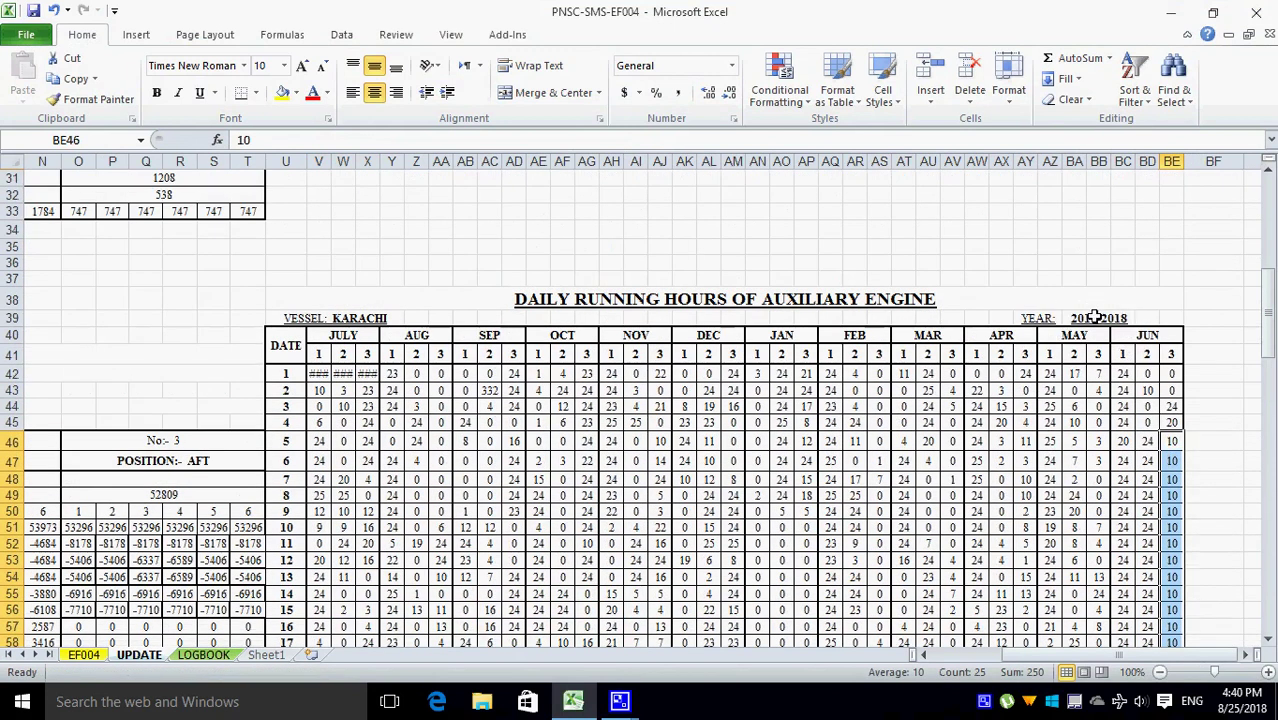
left_click(920, 259)
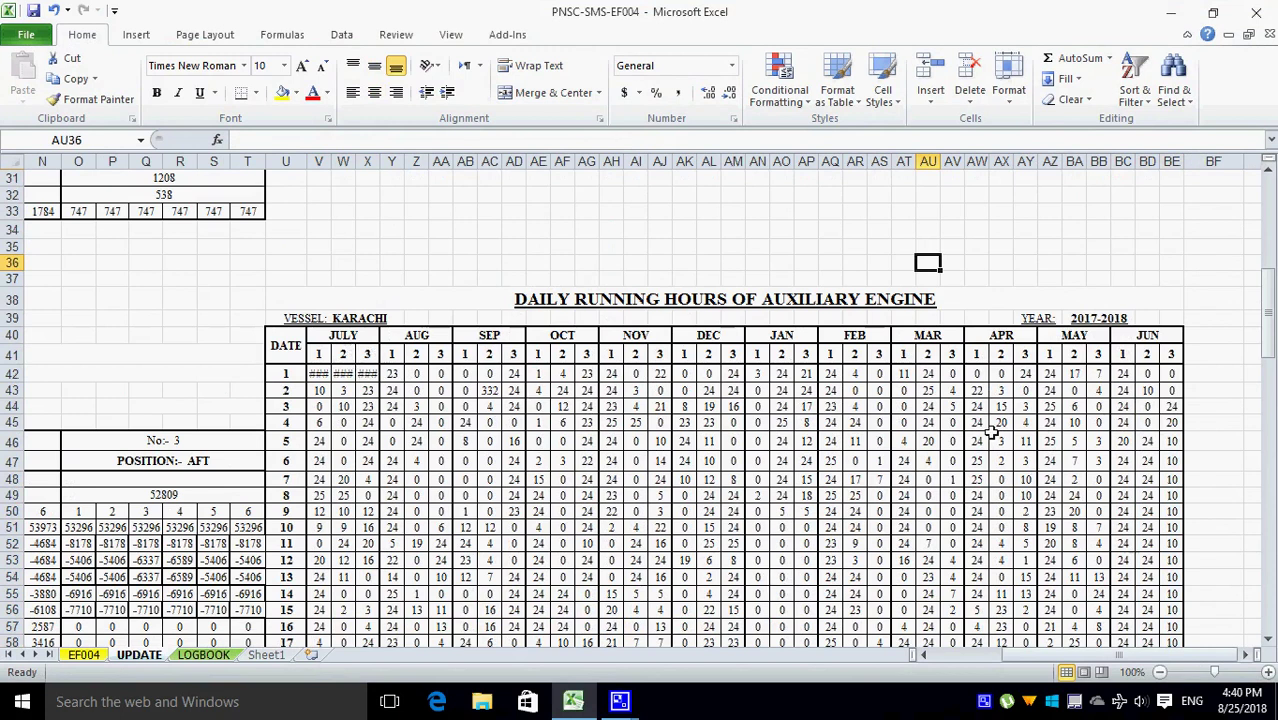
- Return to the top ENGINE table and select engine No:-1's component hours C16:H25
left_click_drag(1036, 655, 922, 655)
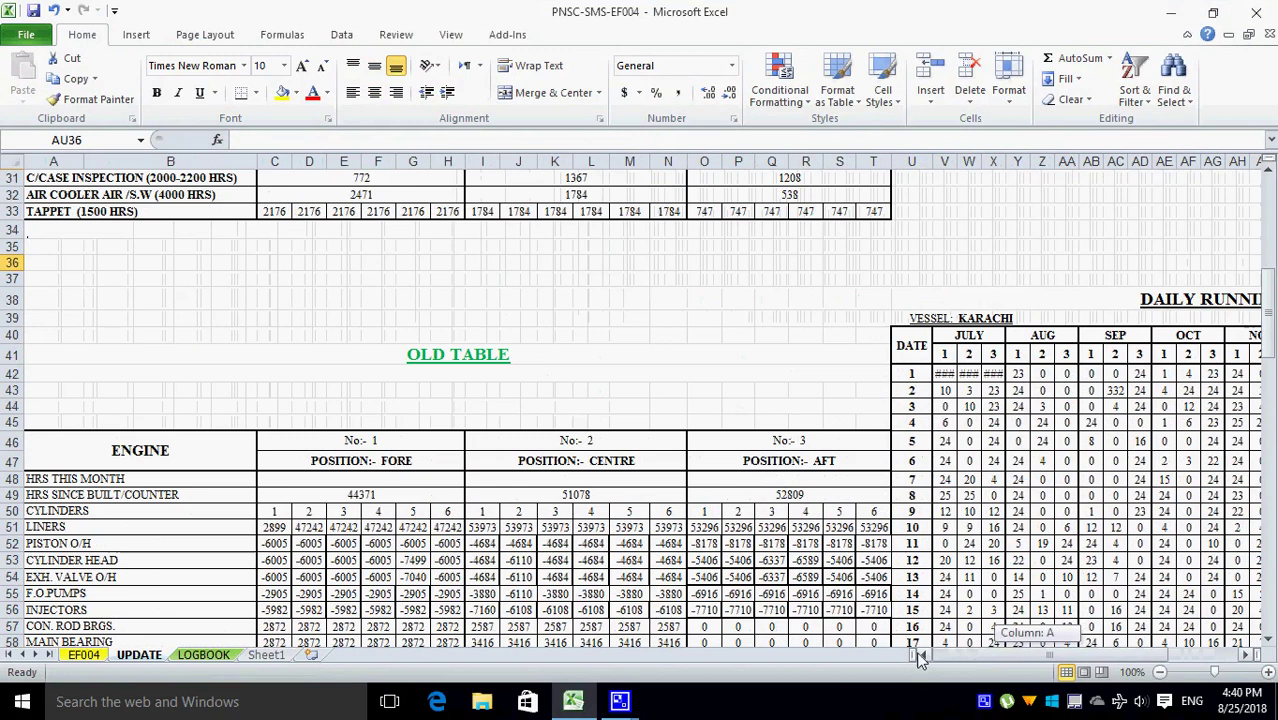
scroll(526, 355, "up", 5)
scroll(522, 329, "up", 3)
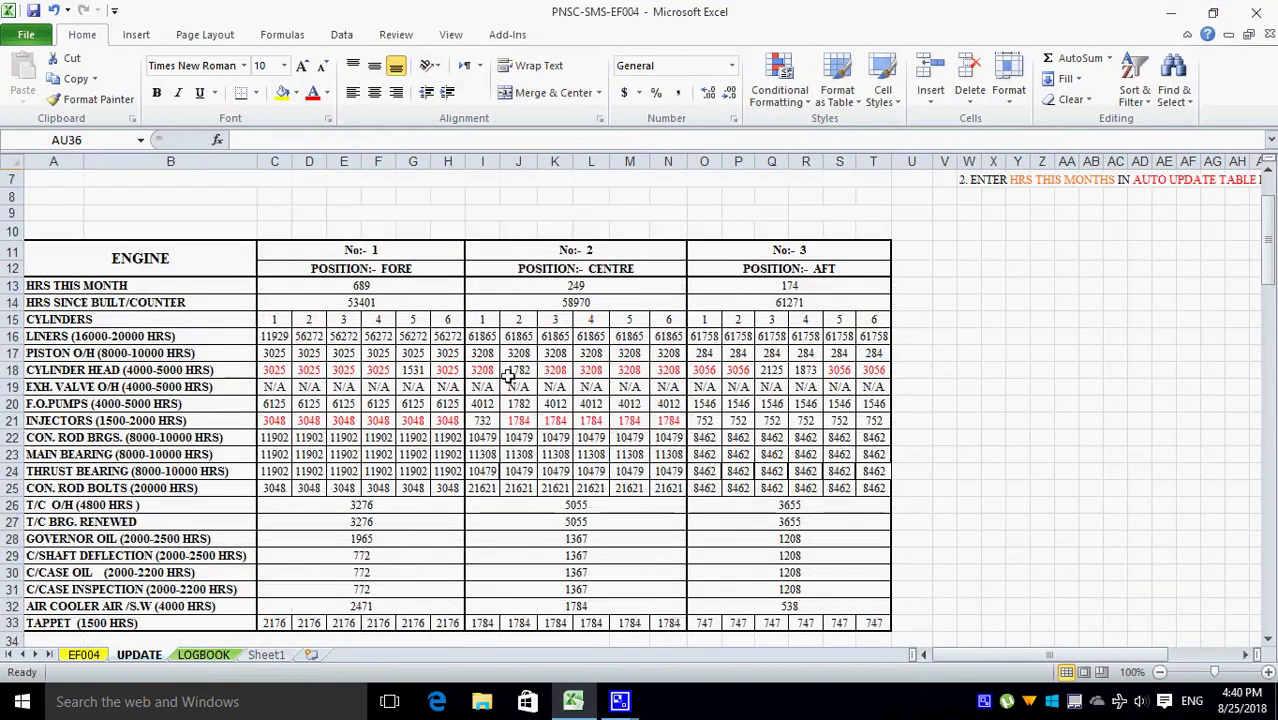
scroll(480, 372, "up", 1)
scroll(308, 408, "down", 1)
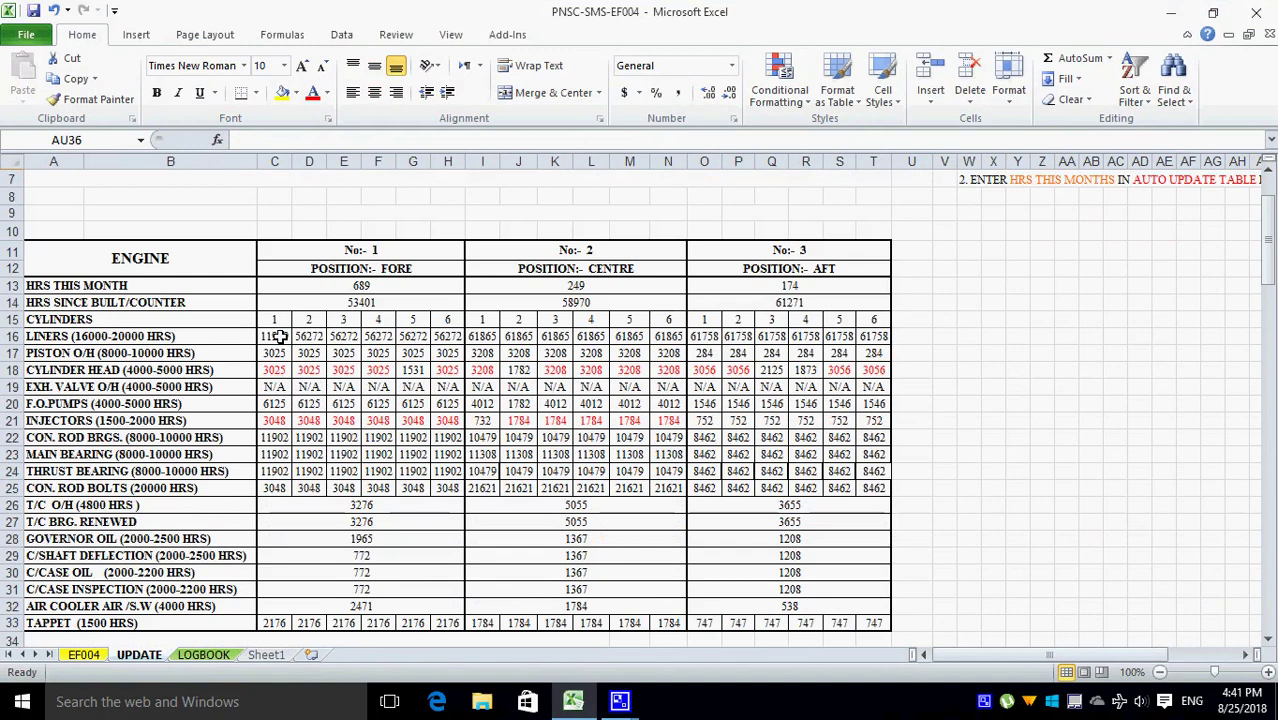
mouse_move(280, 337)
left_mouse_down()
mouse_move(370, 428)
mouse_move(405, 442)
mouse_move(418, 482)
mouse_move(442, 487)
left_mouse_up()
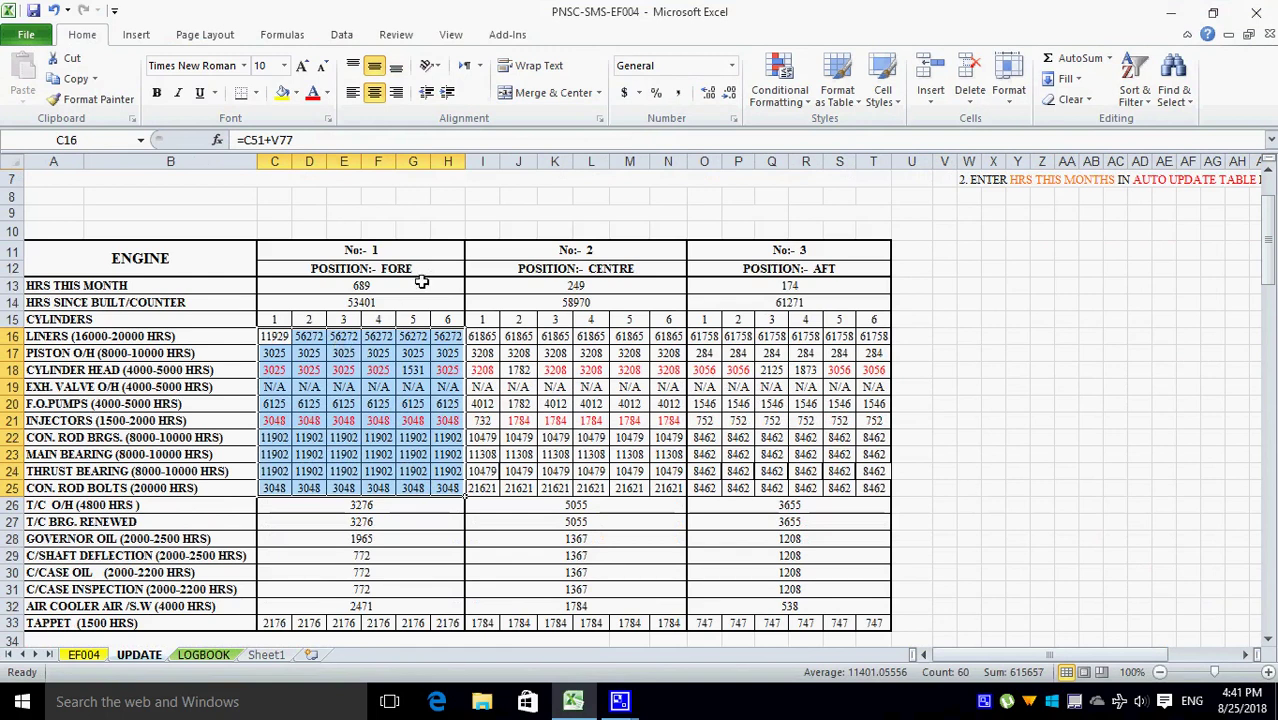
- Check the formulas behind the T/C O/H total and cell G24
right_click(359, 342)
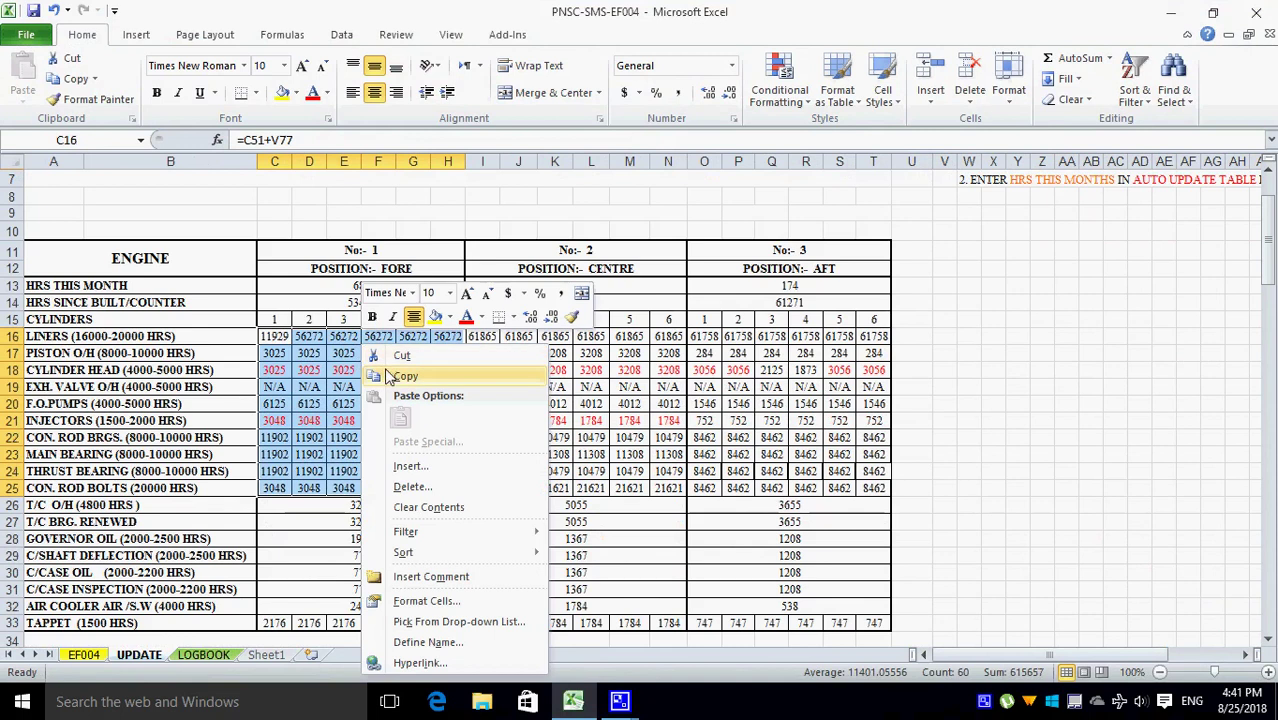
key("Escape")
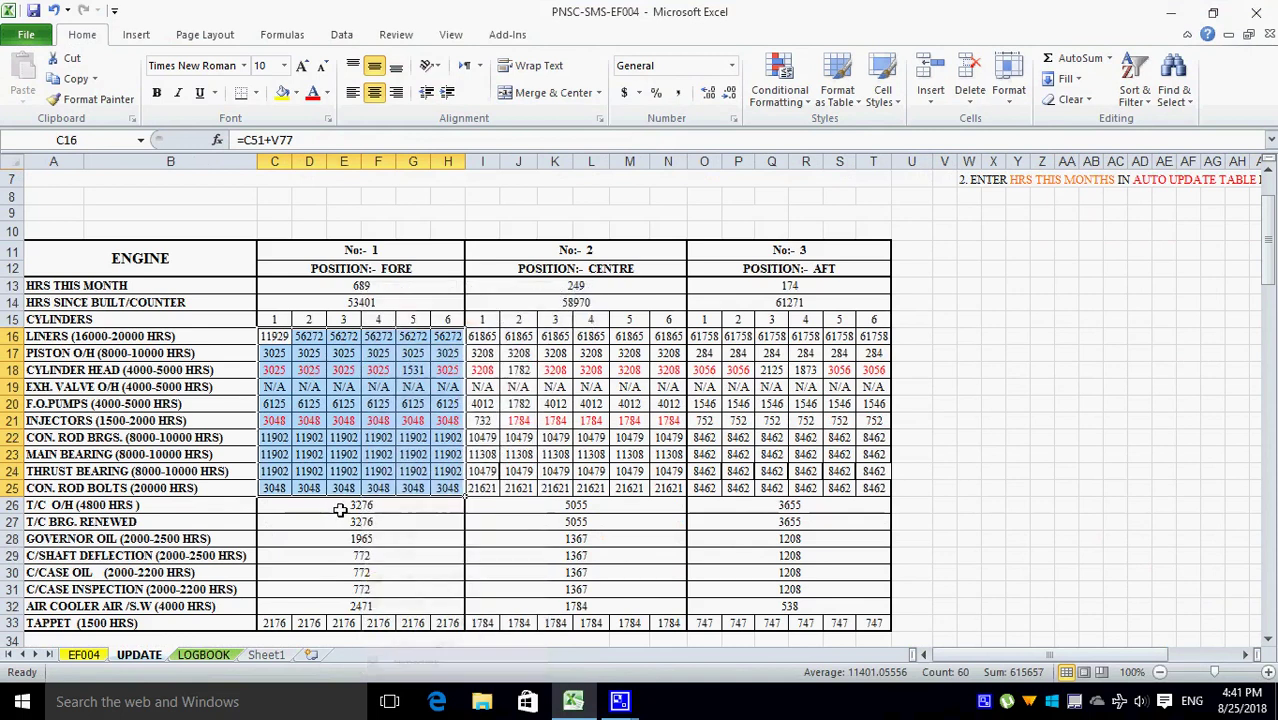
left_click(330, 509)
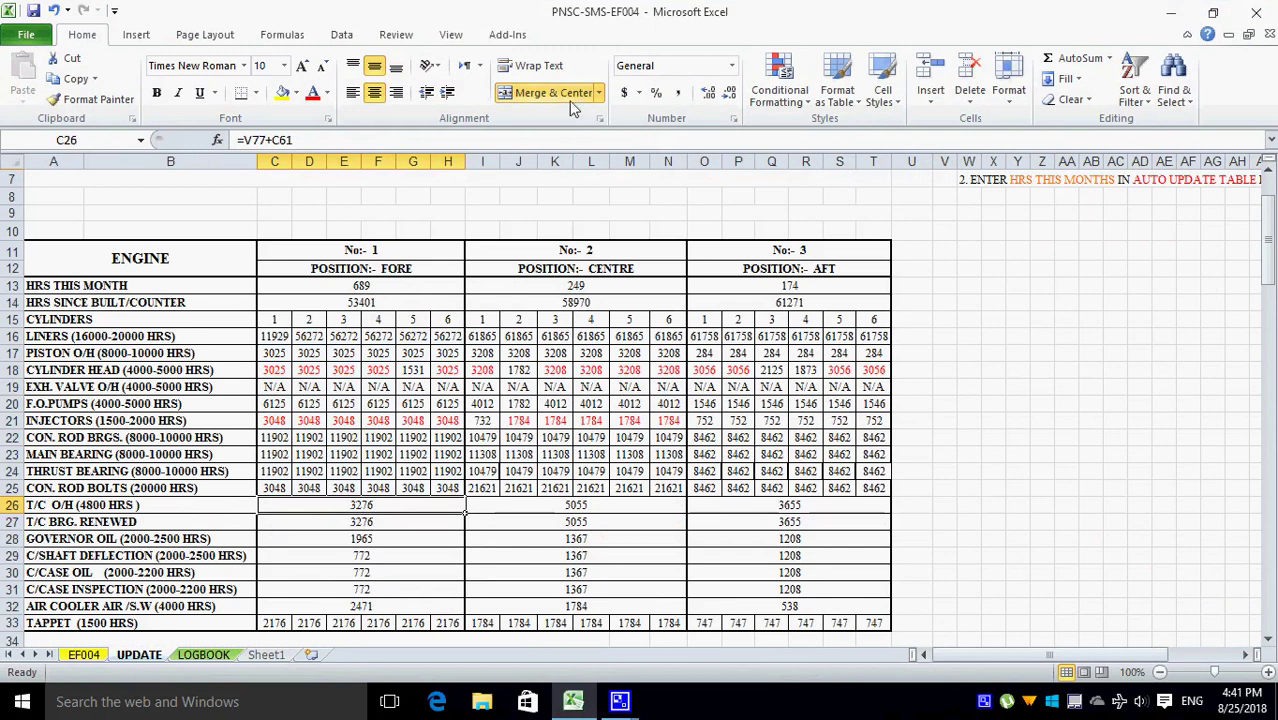
left_click(404, 471)
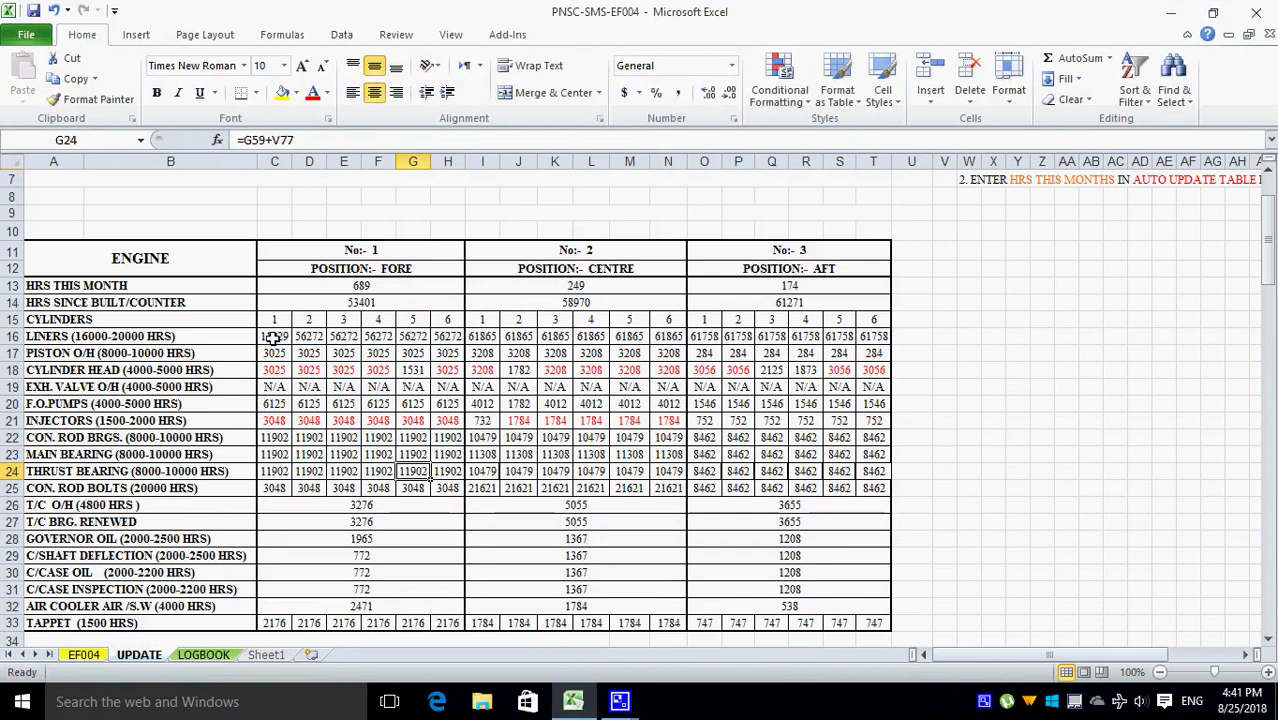
- Copy engine No:-1's hours in C16:H25
left_click_drag(272, 339, 440, 488)
right_click(440, 488)
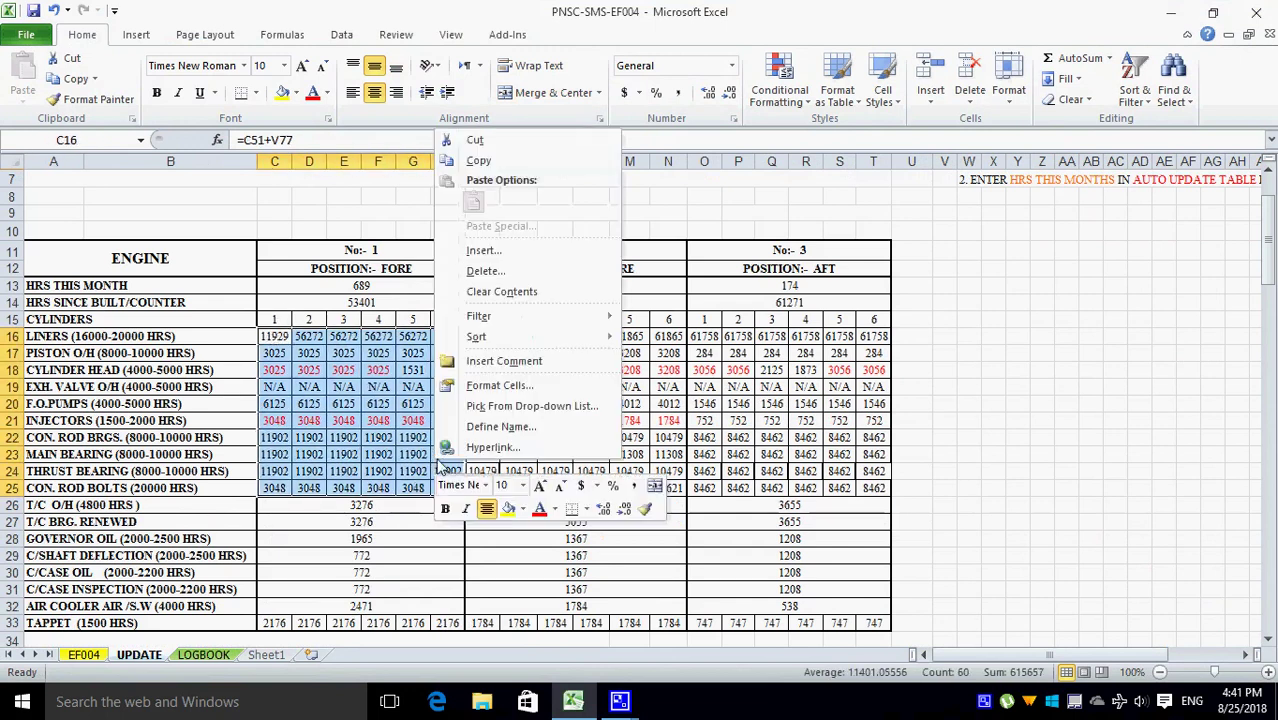
left_click(478, 160)
scroll(390, 355, "down", 3)
scroll(381, 351, "down", 4)
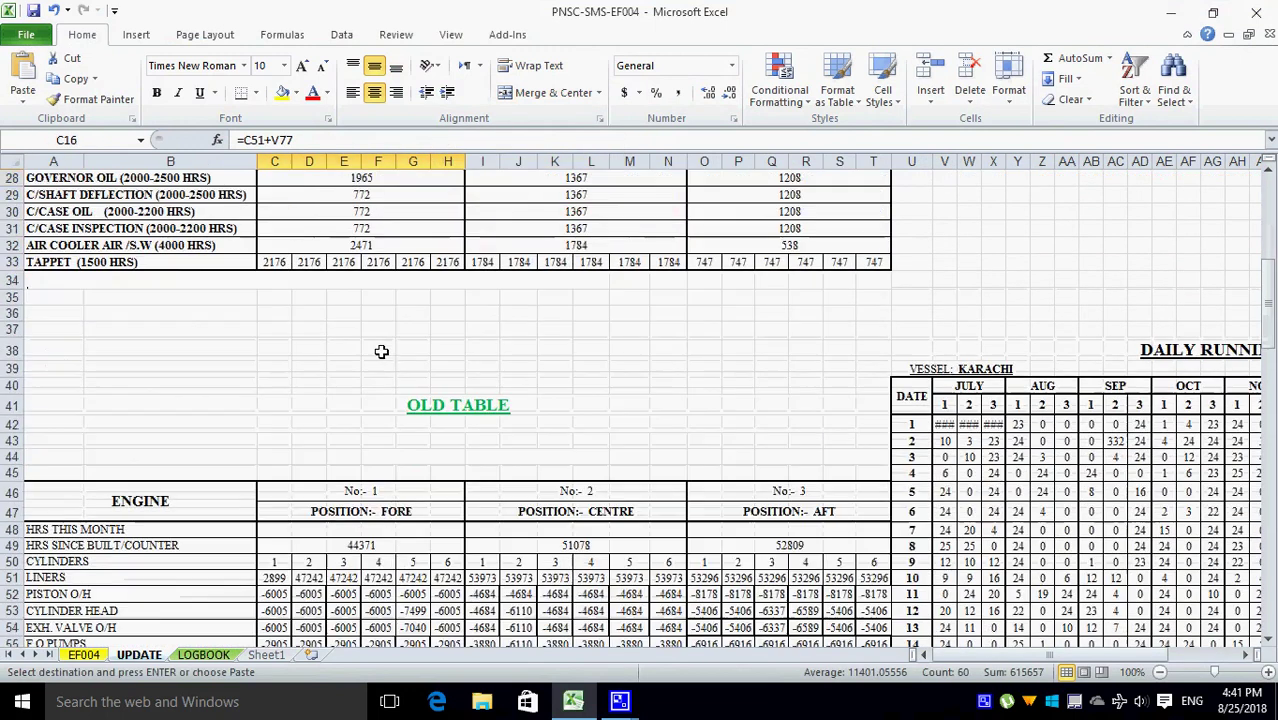
- Paste engine No:-1's hours into the OLD TABLE at C51 as values, liners starting 11929
scroll(413, 428, "down", 4)
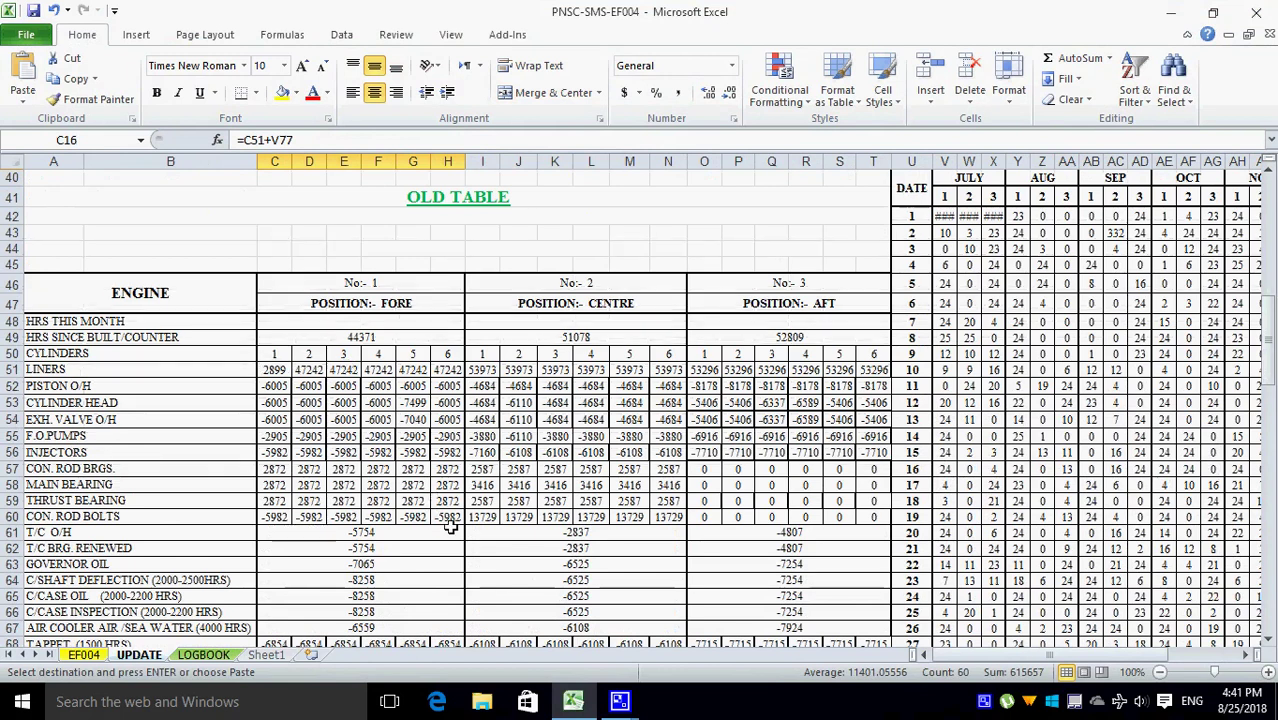
left_click(278, 368)
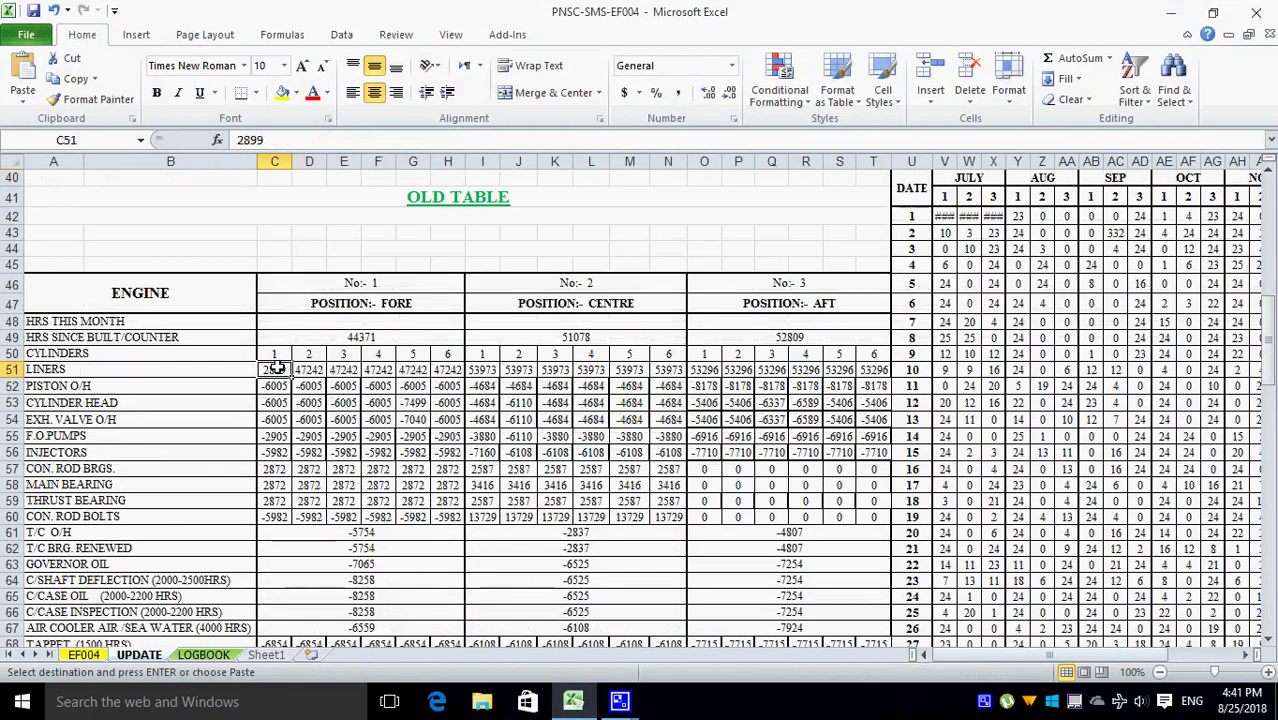
right_click(279, 368)
left_click(321, 121)
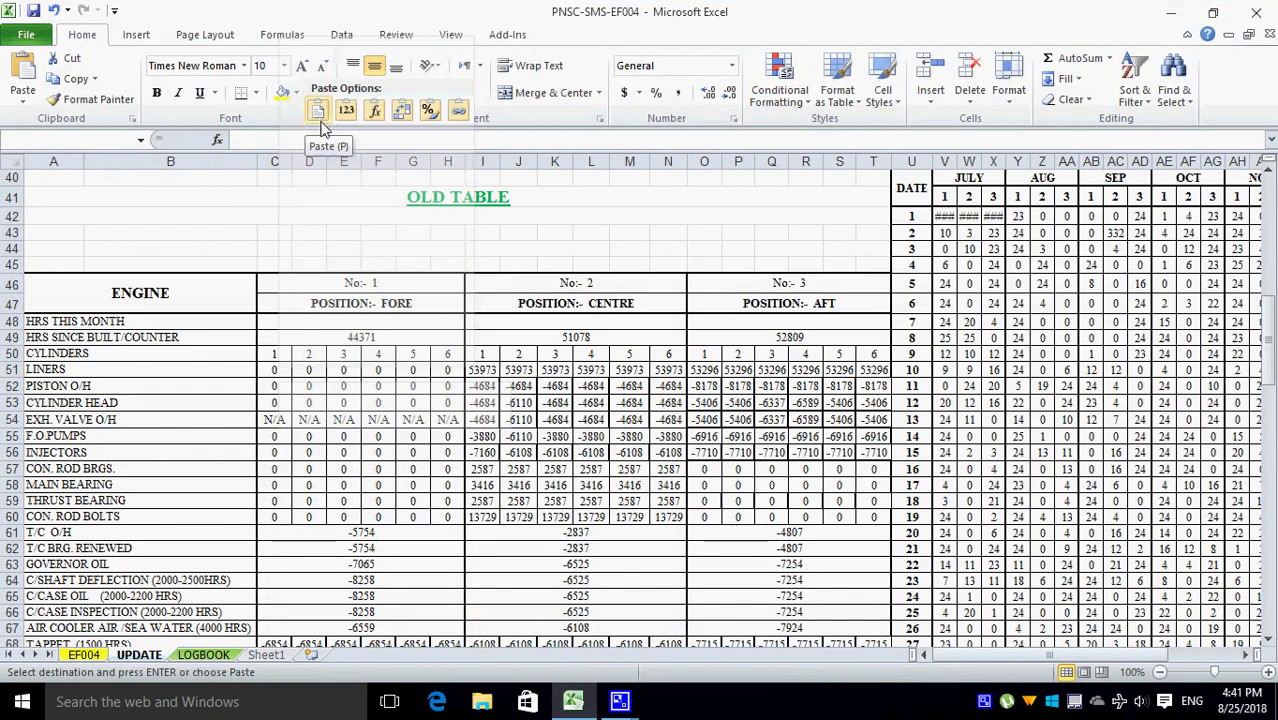
mouse_move(345, 134)
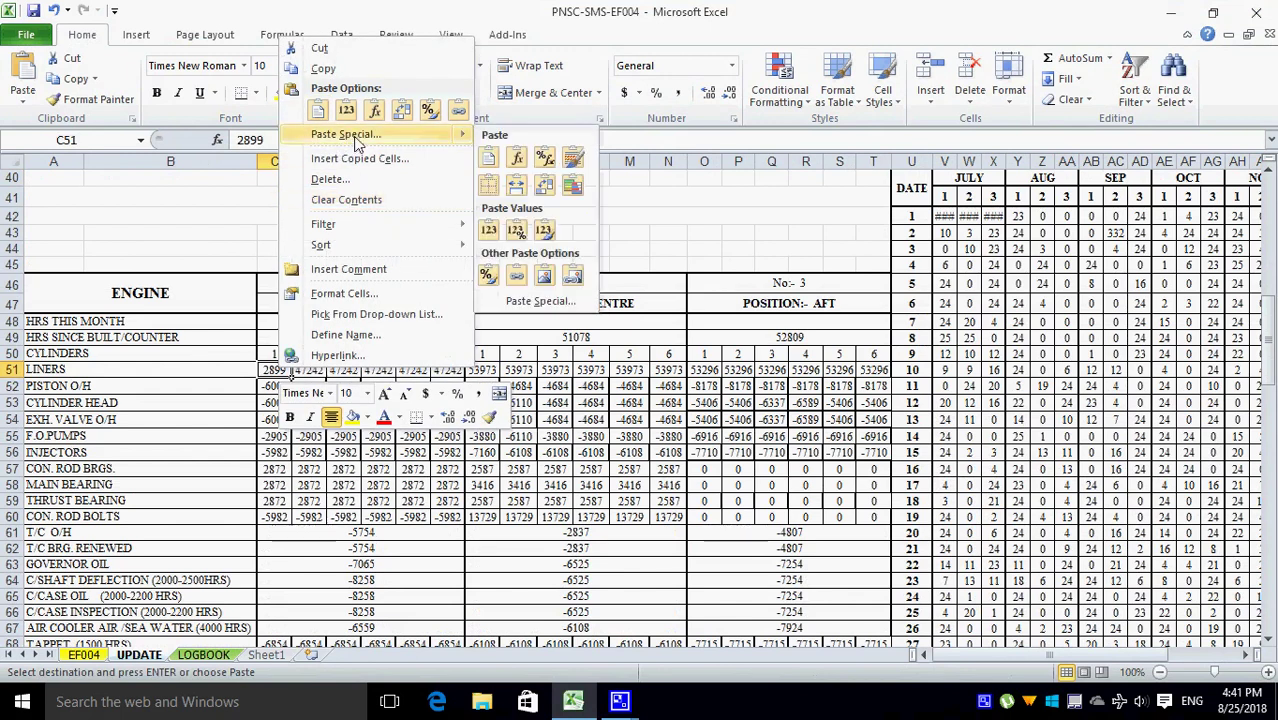
left_click(347, 111)
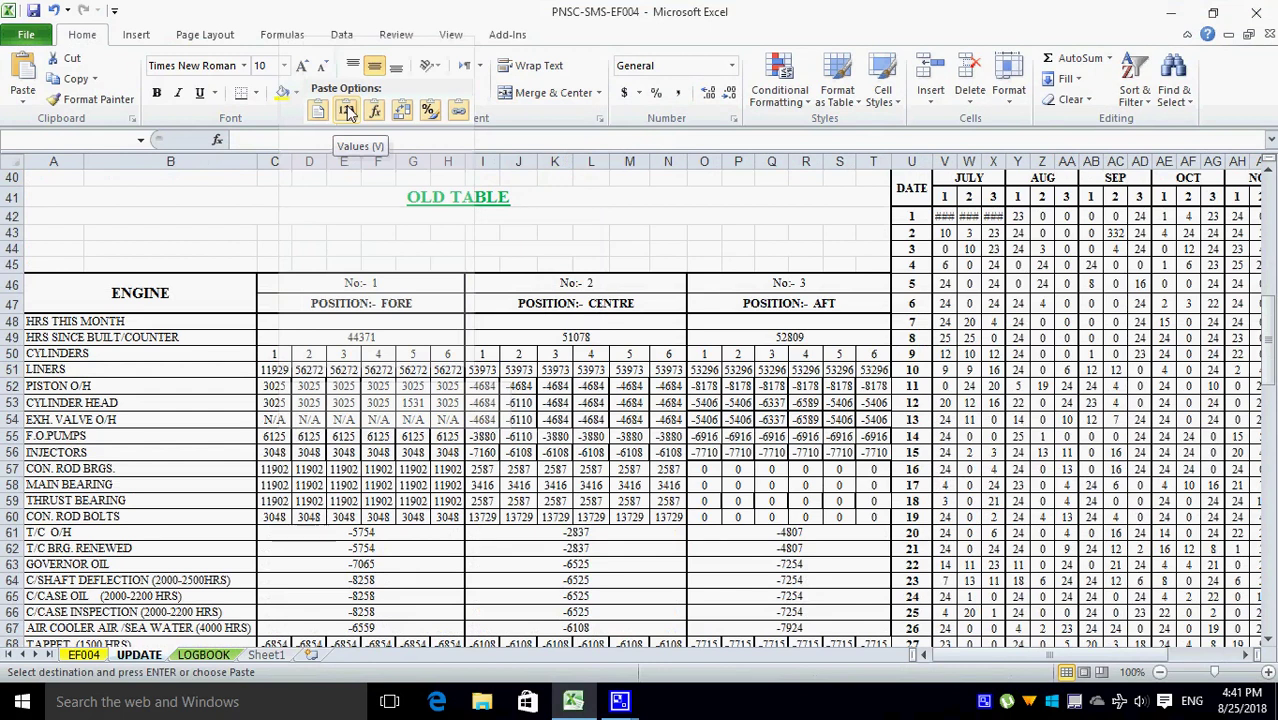
key("shift+F10")
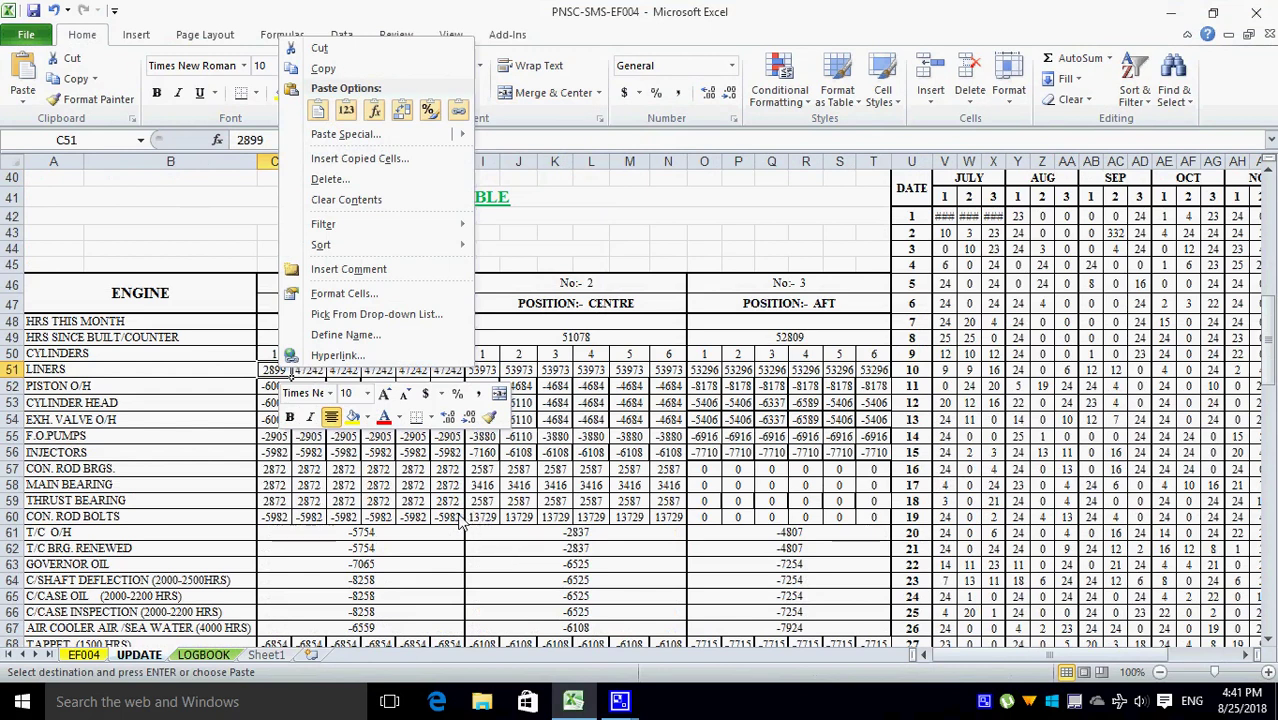
left_click(345, 112)
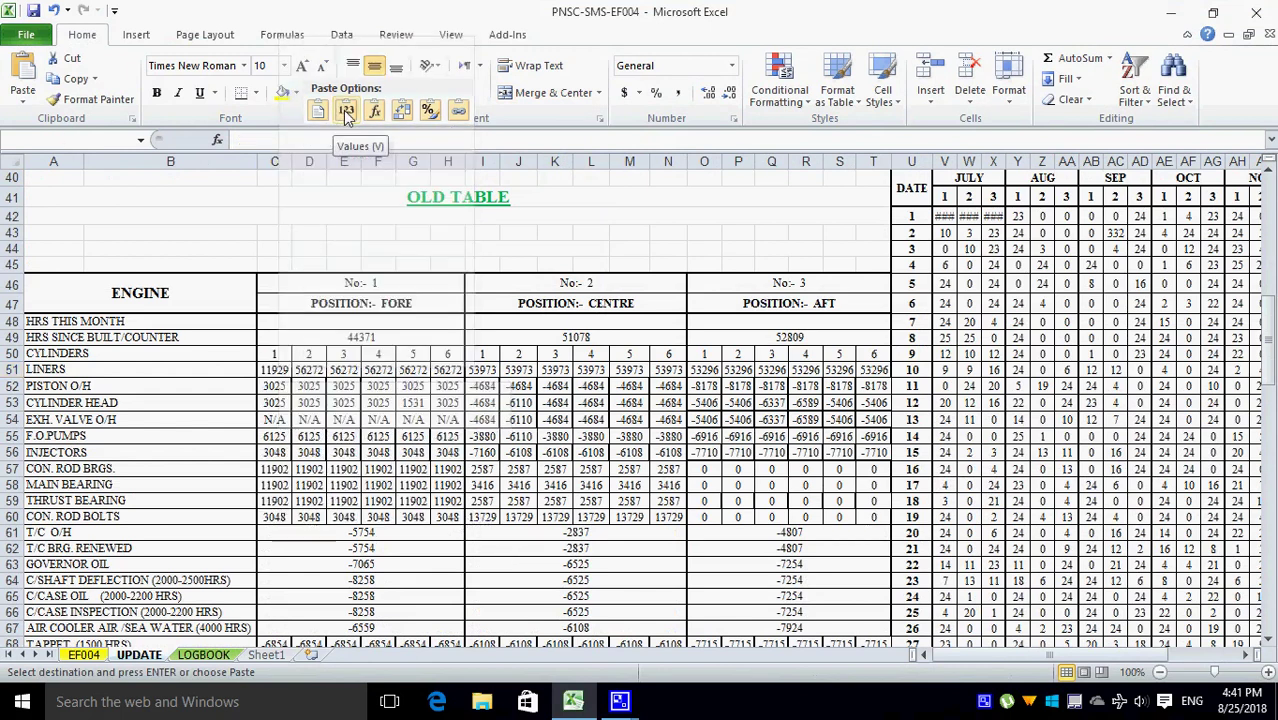
left_click(342, 232)
scroll(349, 257, "up", 4)
scroll(410, 355, "up", 4)
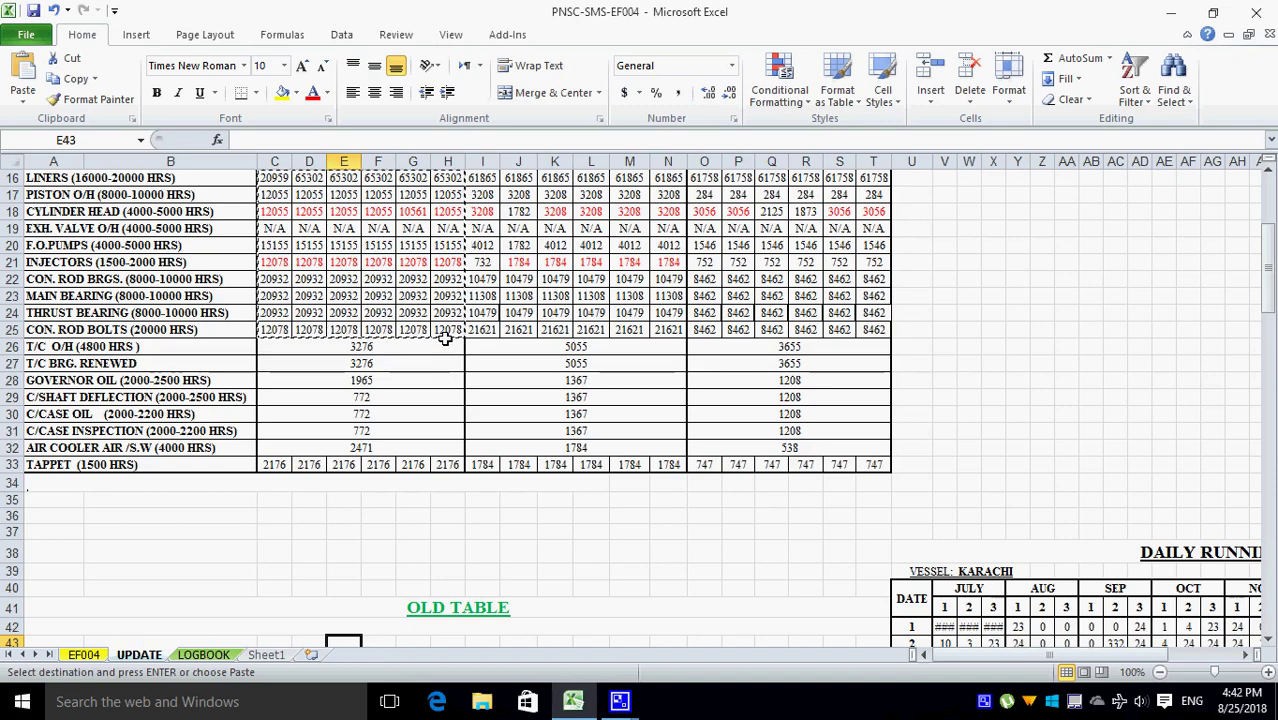
- Undo and redo the OLD TABLE paste to compare the totals
scroll(445, 338, "up", 1)
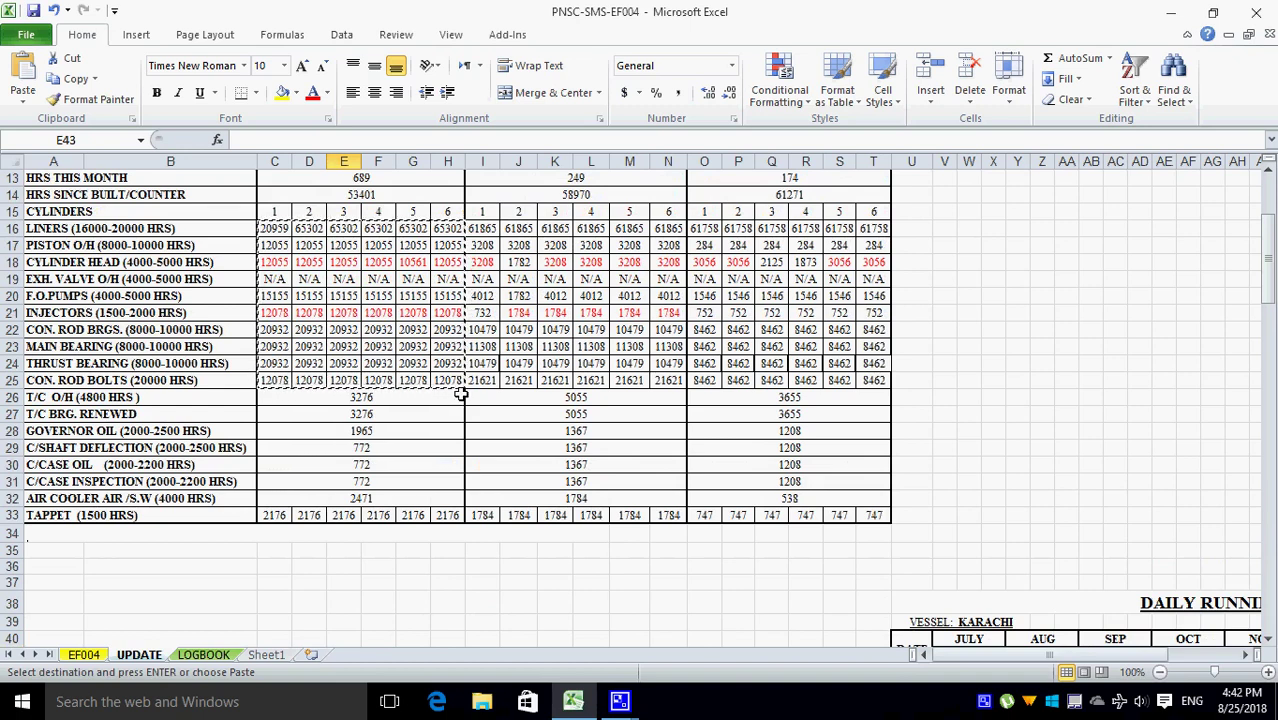
key("ctrl+z")
key("ctrl+z")
scroll(457, 395, "up", 3)
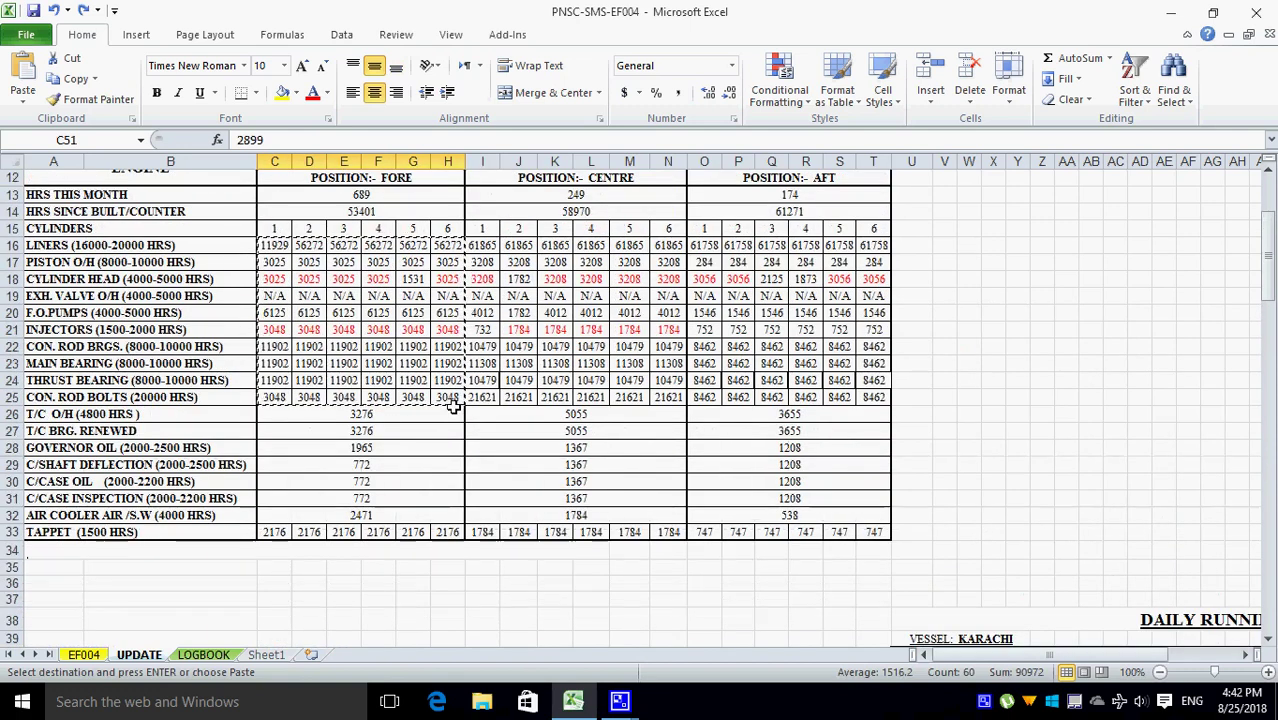
scroll(460, 410, "down", 3)
scroll(465, 425, "down", 2)
scroll(460, 430, "down", 3)
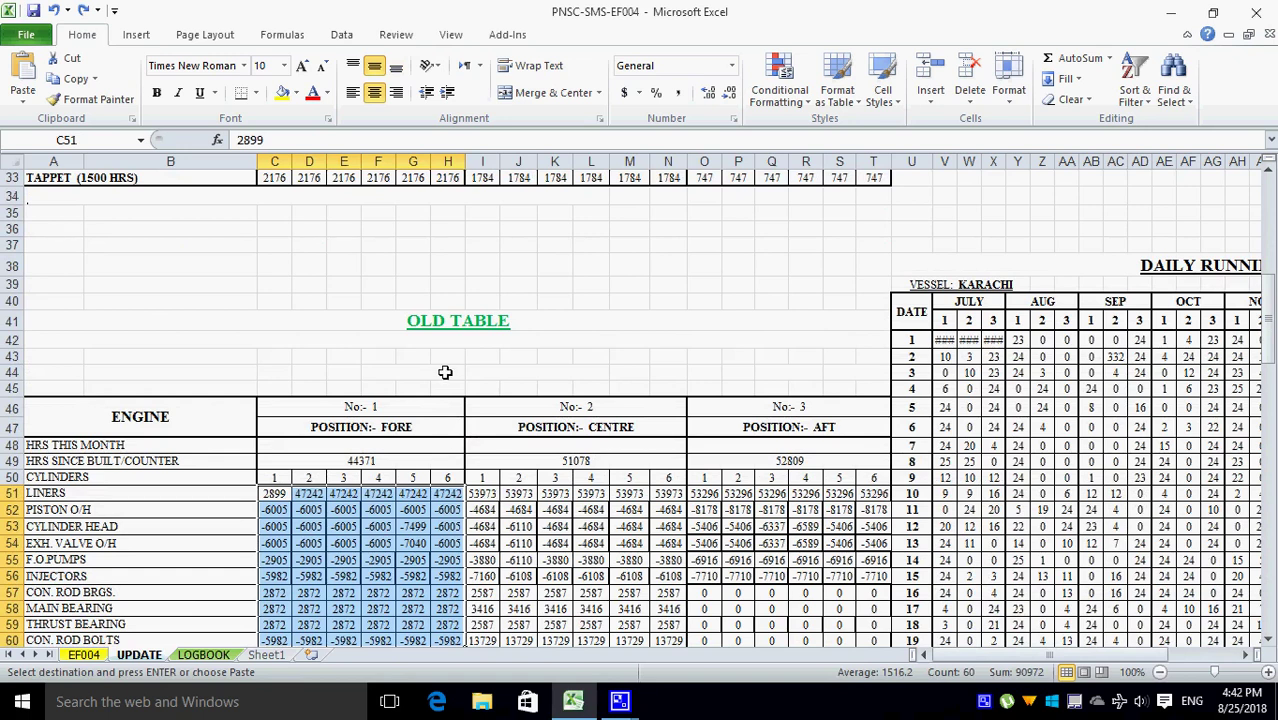
scroll(445, 373, "up", 2)
scroll(445, 373, "up", 3)
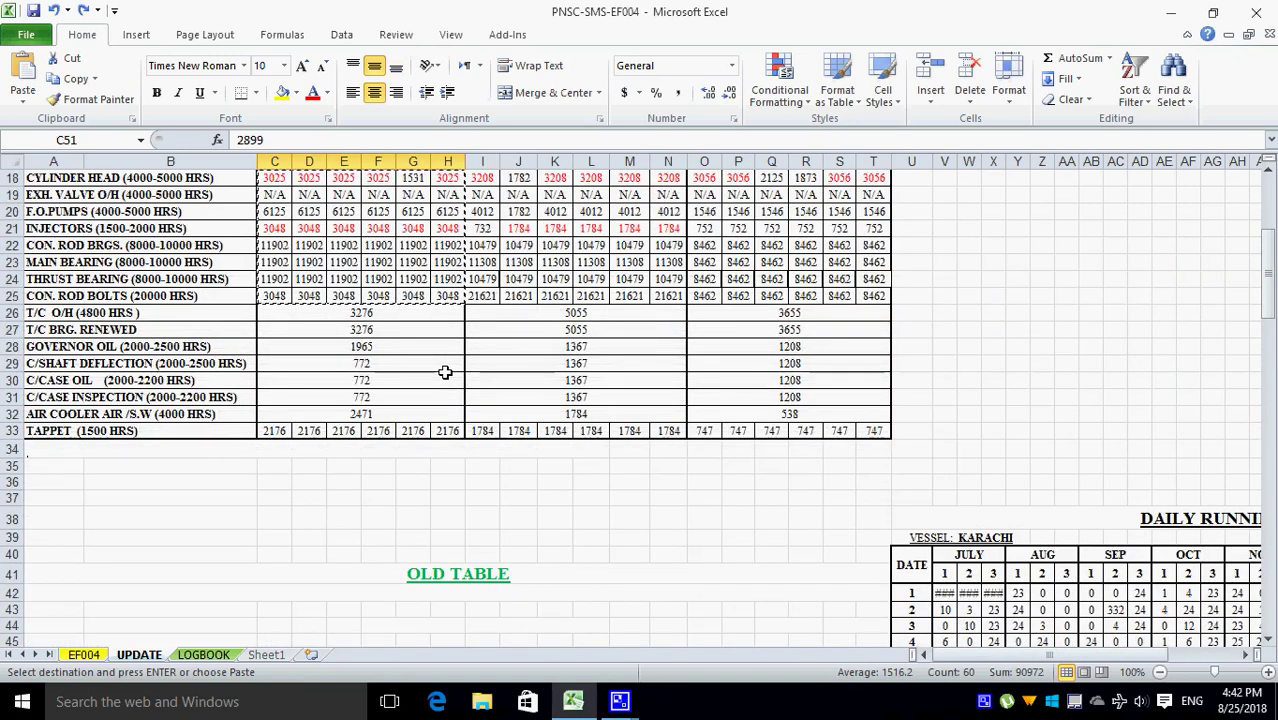
key("ctrl+v")
scroll(442, 366, "up", 5)
scroll(448, 375, "up", 3)
scroll(463, 547, "down", 2)
scroll(463, 547, "down", 7)
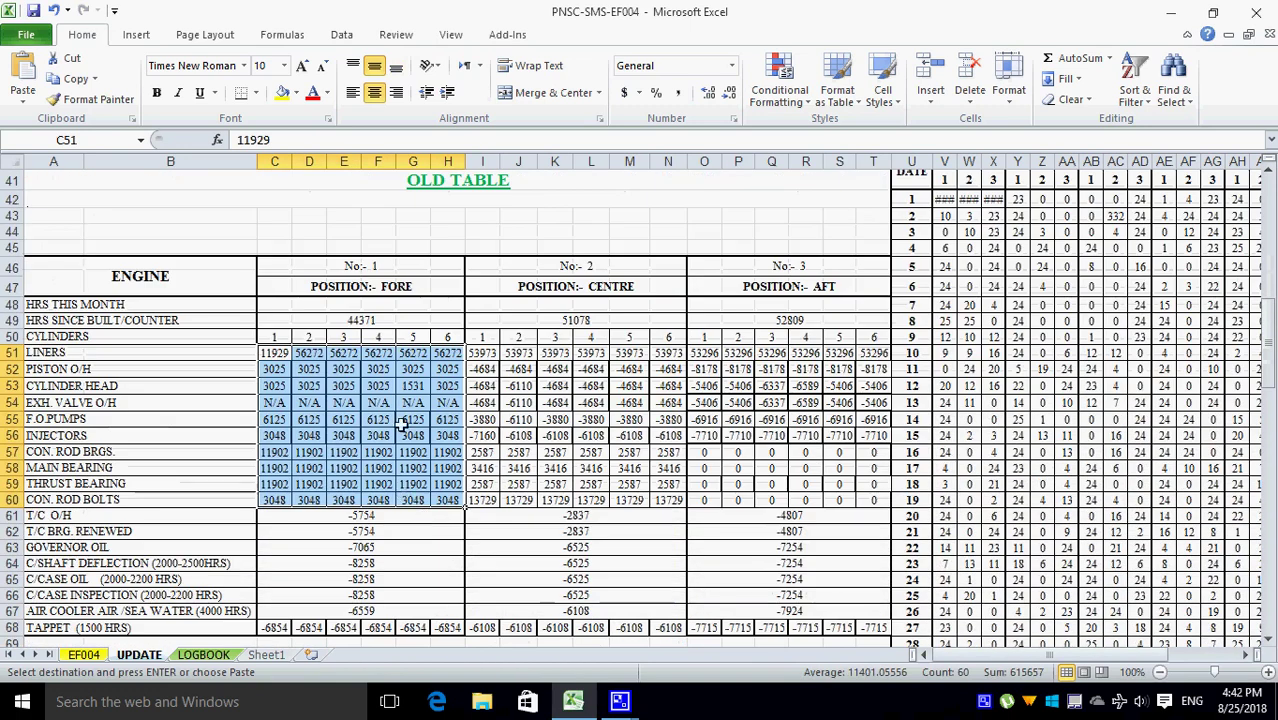
scroll(380, 391, "up", 6)
scroll(380, 391, "up", 5)
scroll(388, 440, "down", 4)
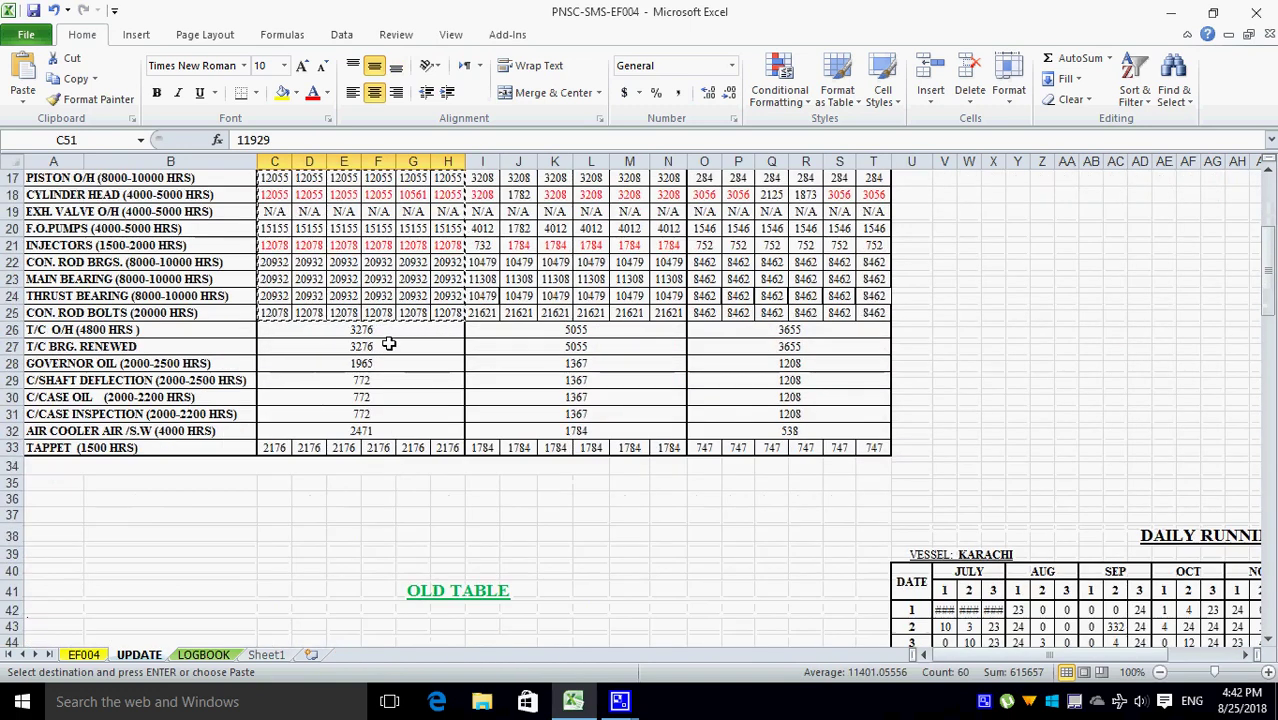
- Copy No. 1 engine's T/C O/H to air cooler figures and paste them as values at C61
left_click_drag(389, 332, 391, 430)
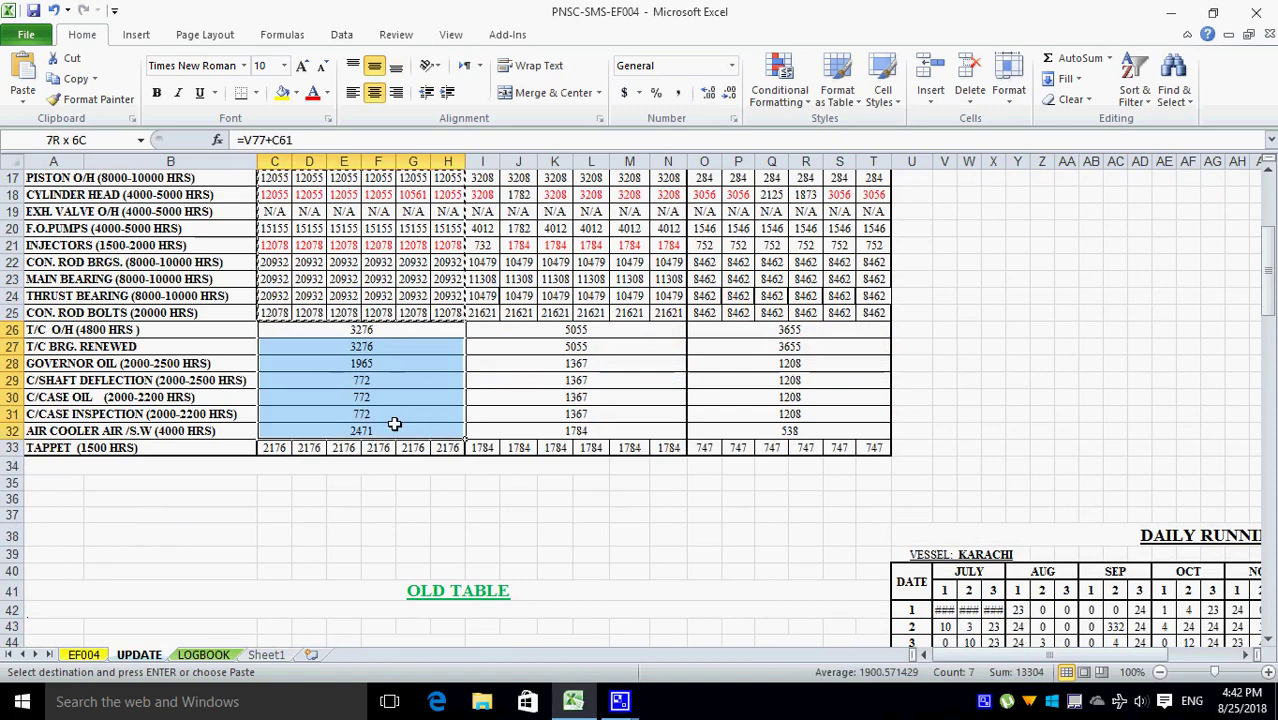
right_click(390, 386)
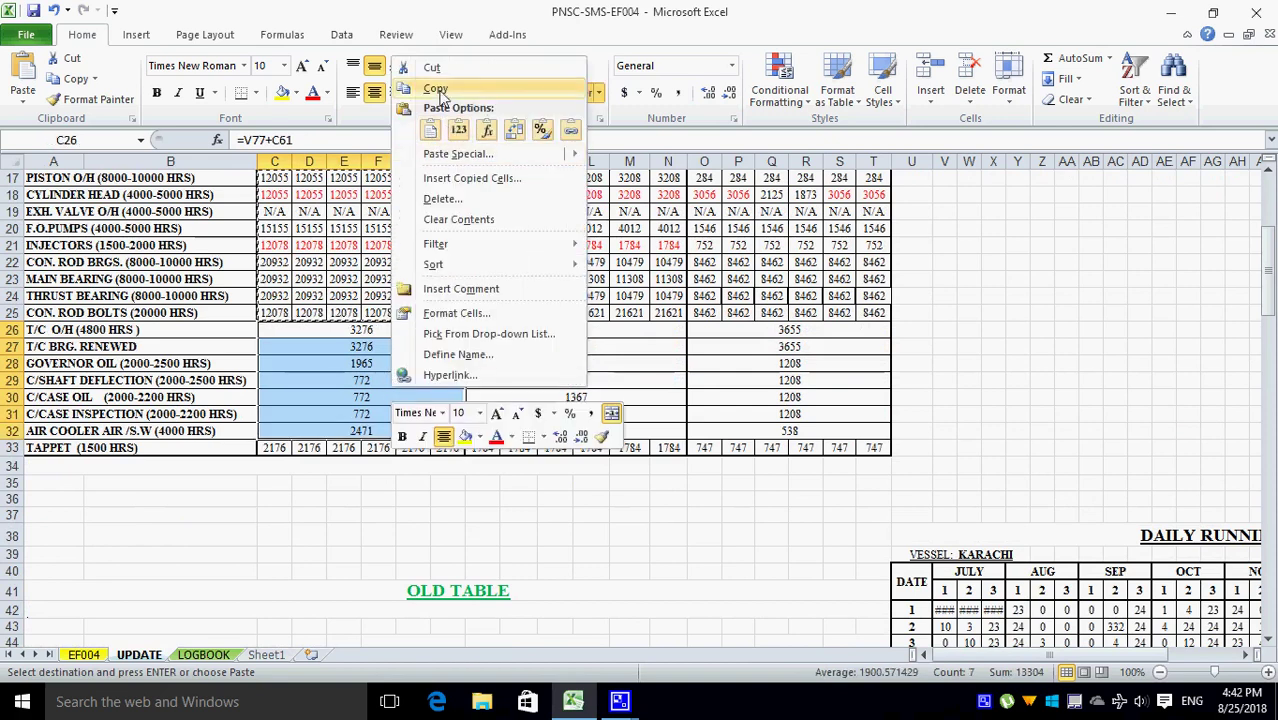
scroll(352, 386, "down", 6)
scroll(352, 386, "down", 5)
left_click(370, 357)
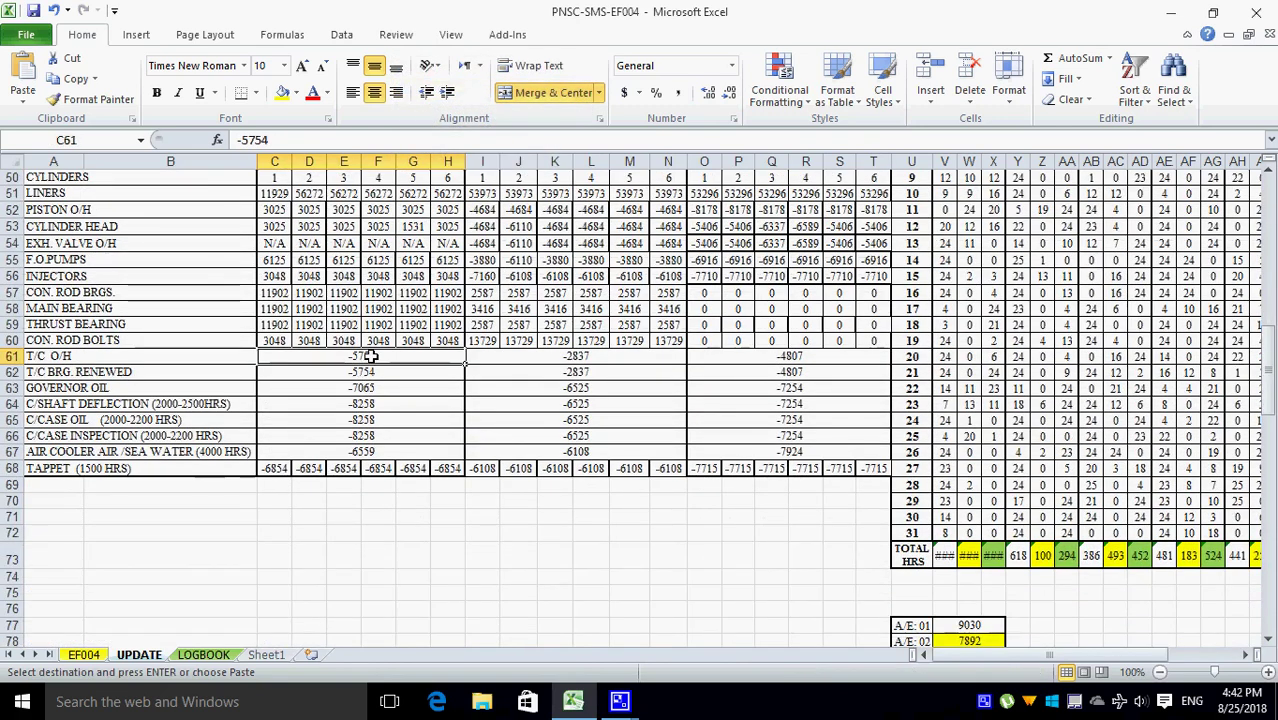
right_click(370, 357)
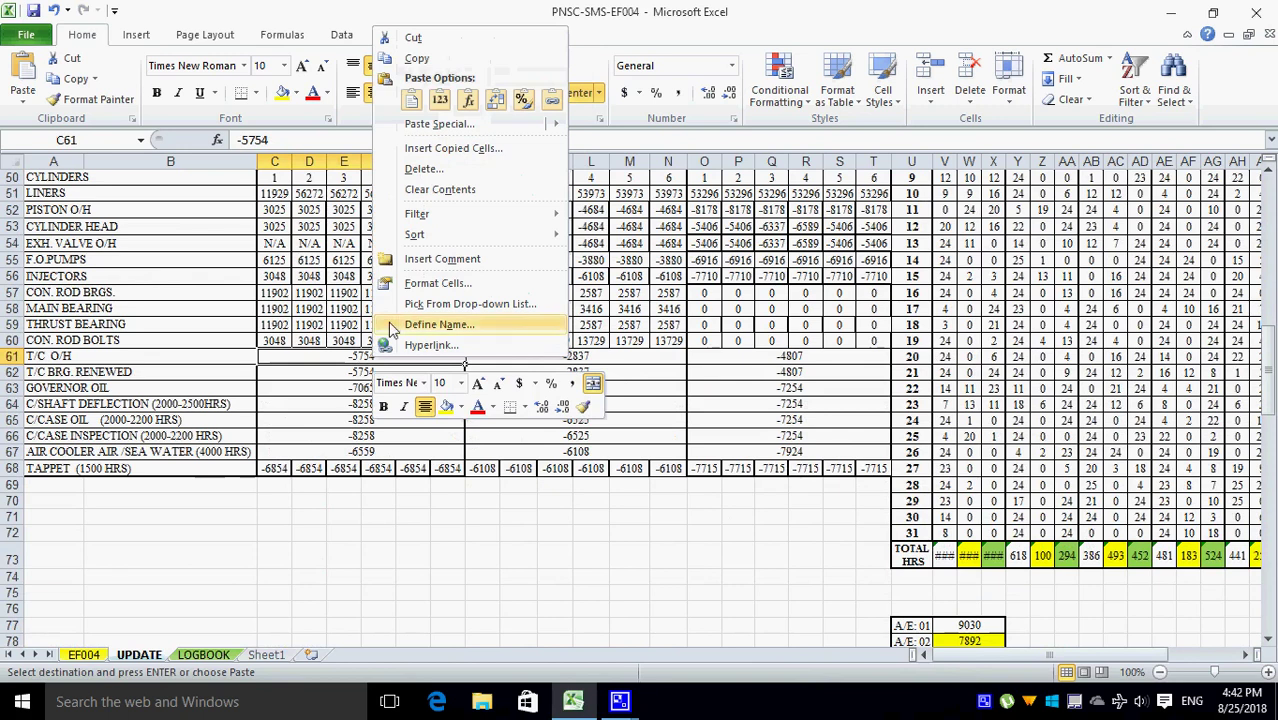
left_click(437, 104)
- Copy No. 1 engine's tappet row C33:H33 and paste value 2176 into C68:H68
scroll(395, 422, "up", 10)
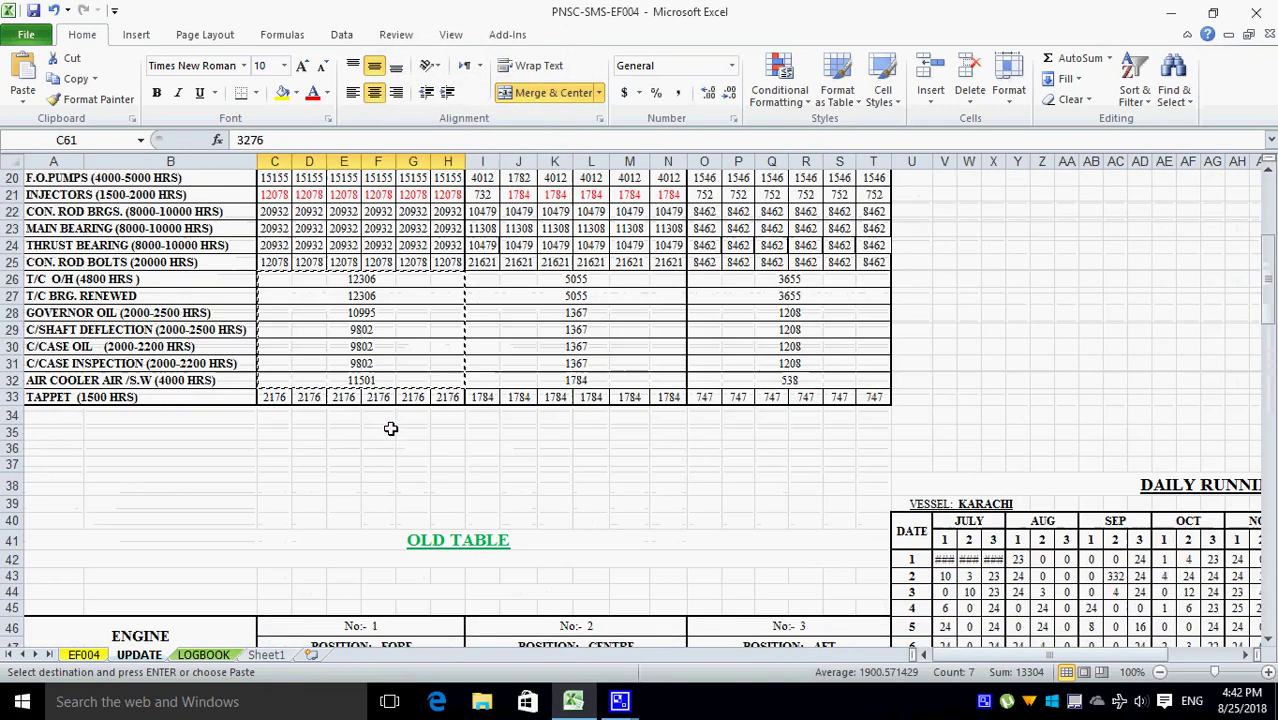
left_click_drag(276, 397, 454, 400)
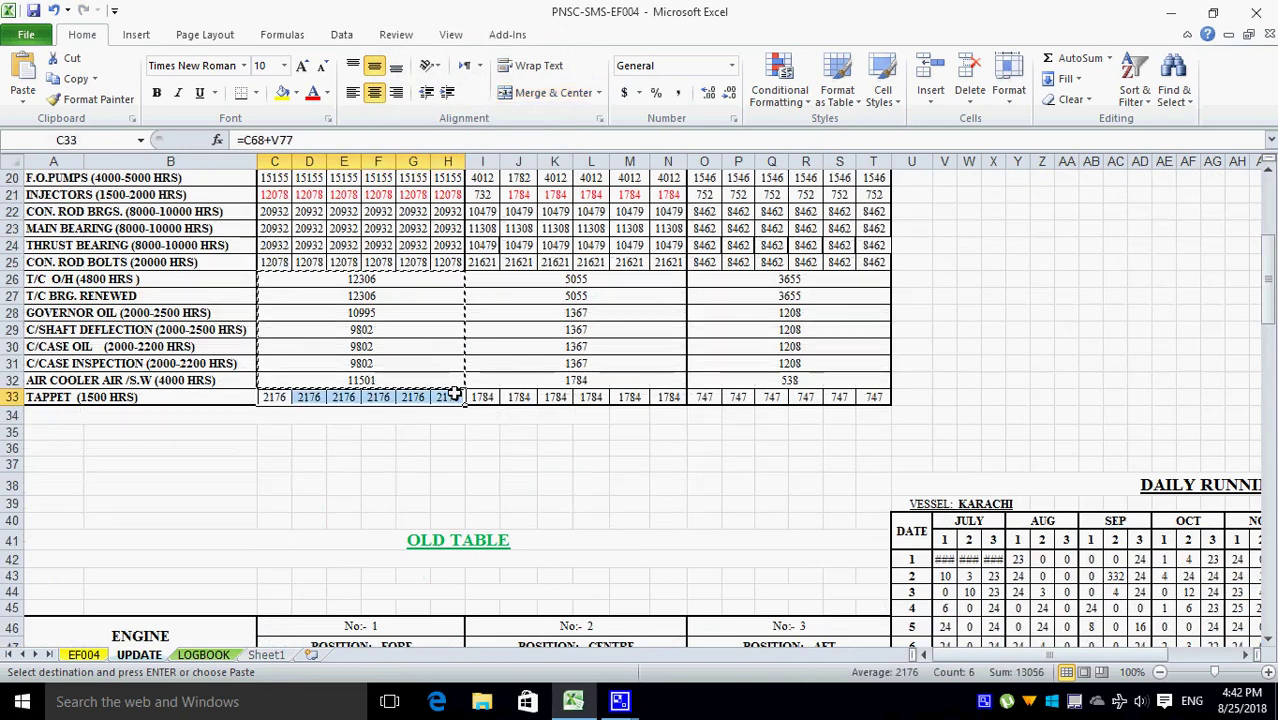
right_click(454, 400)
left_click(498, 104)
scroll(418, 387, "down", 6)
scroll(300, 520, "down", 4)
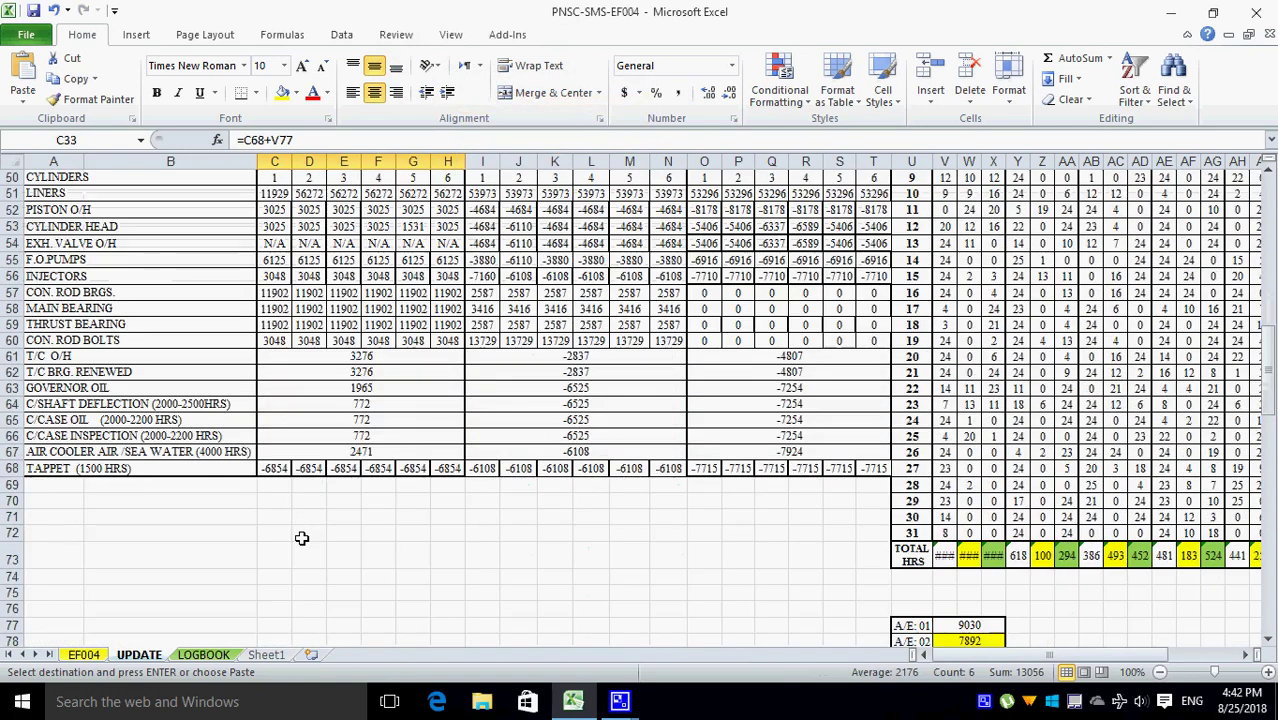
right_click(284, 469)
left_click(352, 213)
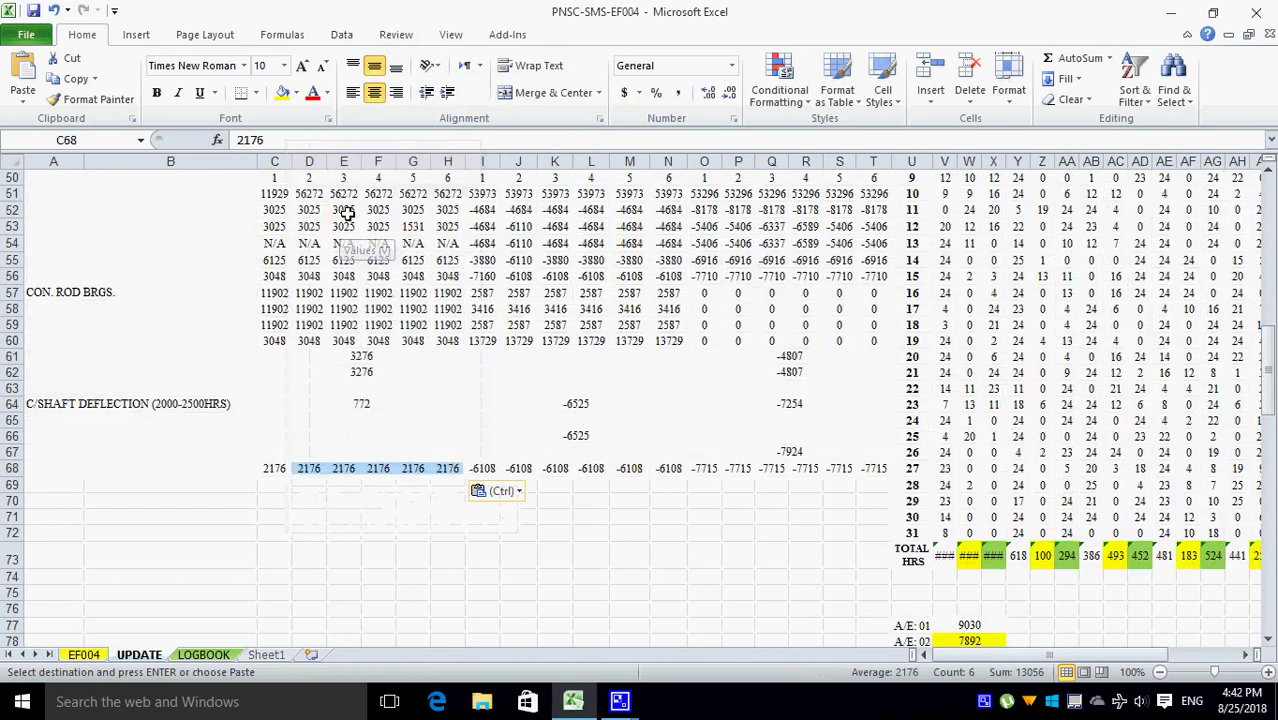
left_click(415, 628)
scroll(414, 622, "up", 6)
scroll(414, 590, "down", 4)
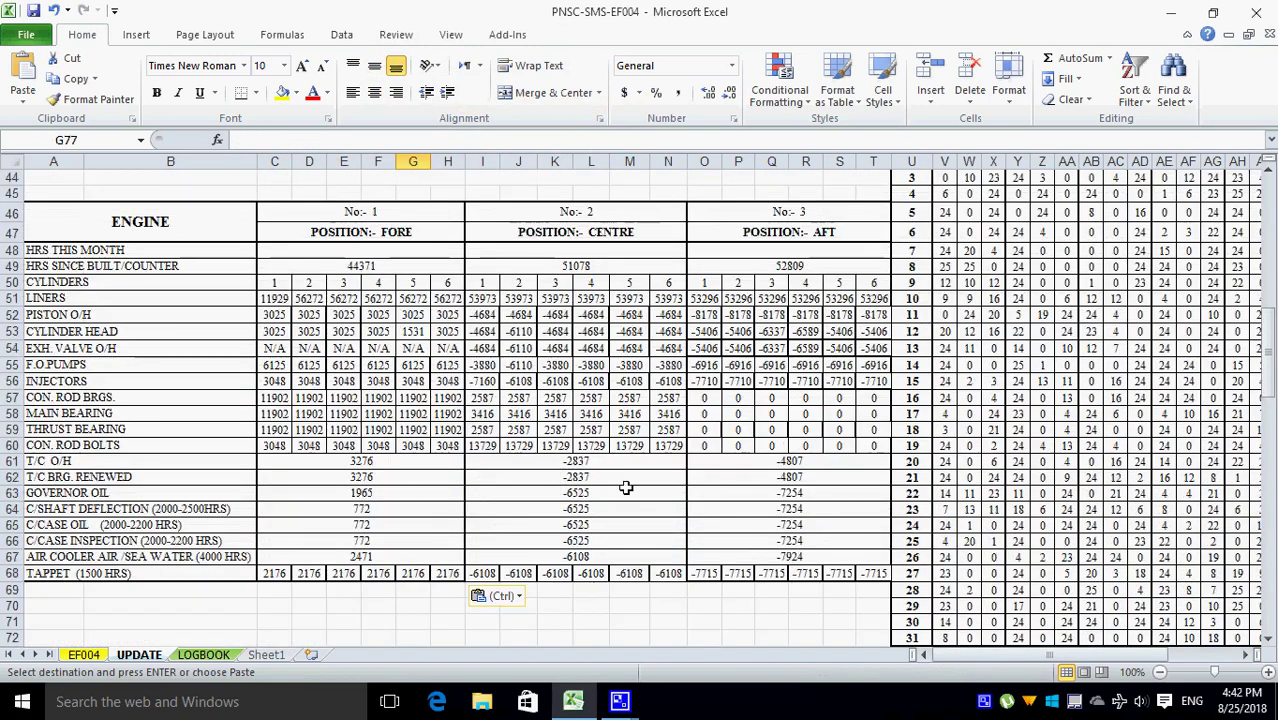
scroll(870, 446, "up", 2)
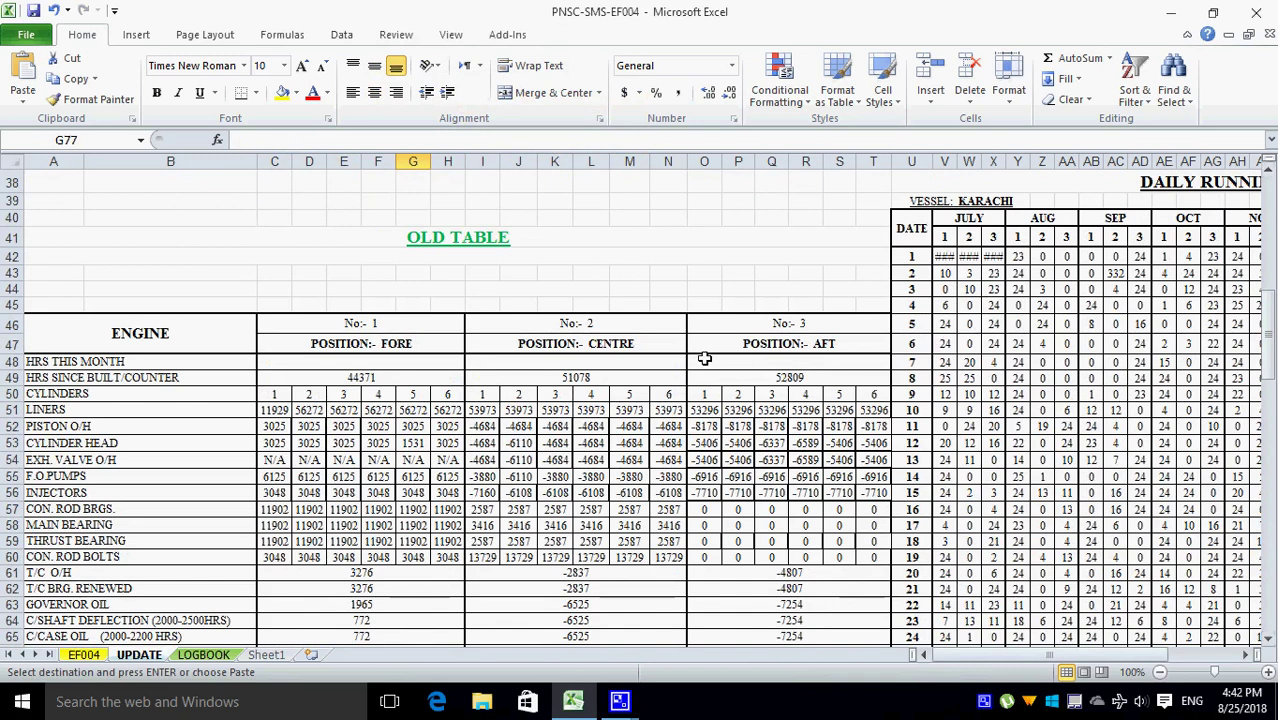
scroll(739, 360, "up", 1)
scroll(600, 370, "up", 8)
- Copy No. 2 engine's hours I16:N25 and paste them as values at I51
left_click_drag(485, 264, 668, 418)
right_click(603, 352)
left_click(648, 55)
scroll(451, 408, "down", 6)
scroll(455, 410, "down", 5)
left_click(480, 300)
right_click(480, 300)
left_click(548, 383)
- Copy No. 2 engine's T/C to air cooler figures and paste them as values into I61:N67
scroll(548, 400, "up", 8)
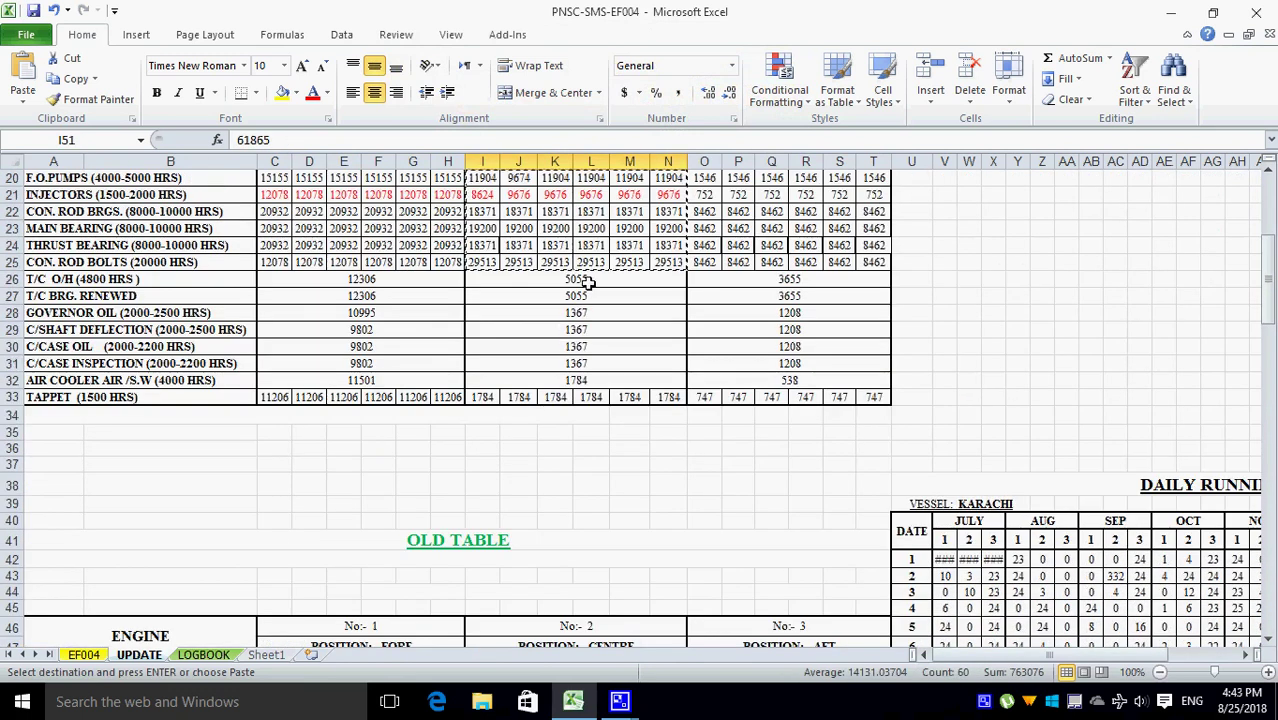
left_click_drag(588, 284, 599, 376)
right_click(599, 376)
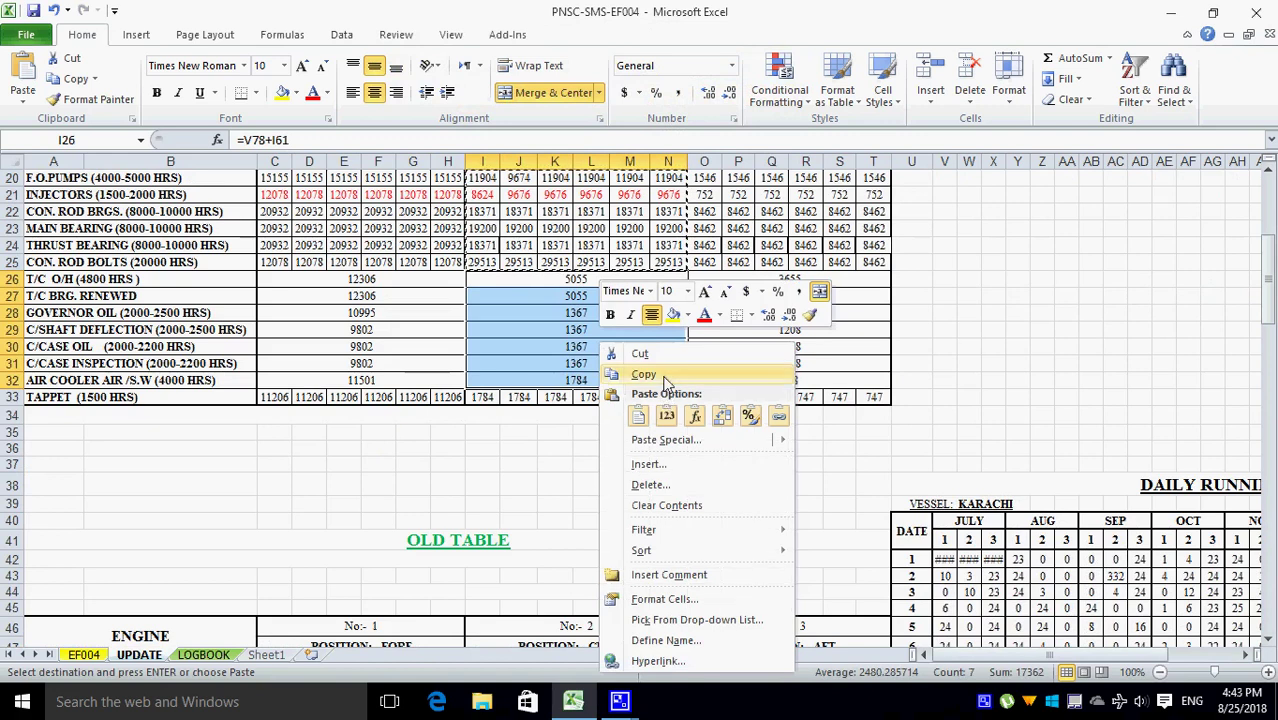
left_click(666, 416)
scroll(600, 420, "down", 4)
scroll(580, 480, "down", 3)
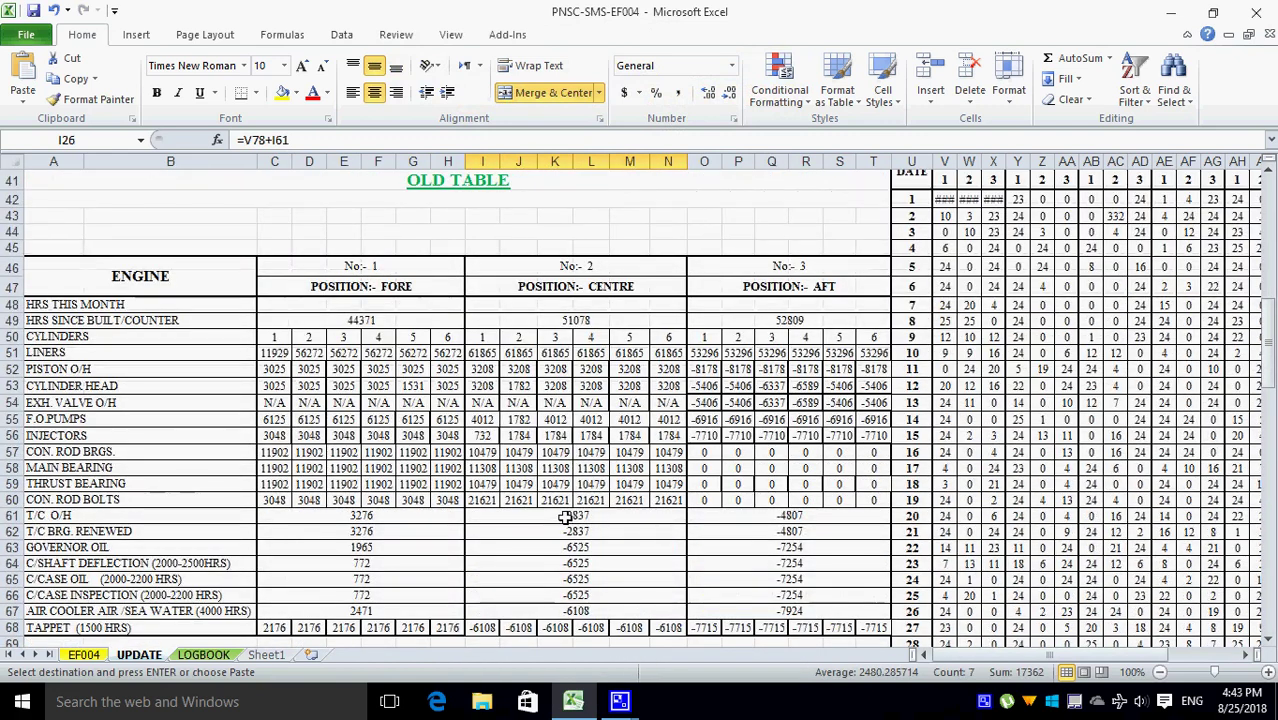
left_click_drag(566, 517, 566, 600)
right_click(566, 600)
left_click(633, 258)
- Copy No. 2 engine's tappet row I33:N33 and paste value 1784 into I68:N68
scroll(625, 337, "up", 4)
left_click_drag(482, 245, 662, 248)
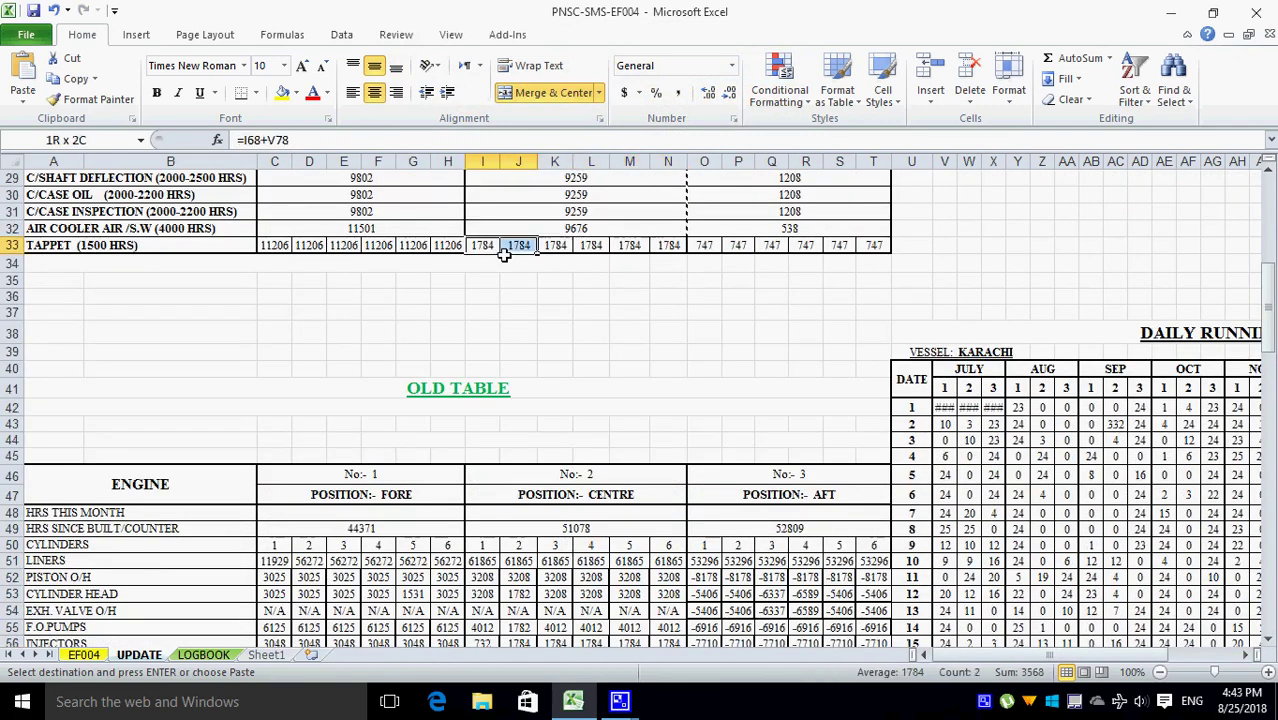
right_click(662, 248)
left_click(712, 318)
scroll(580, 470, "down", 4)
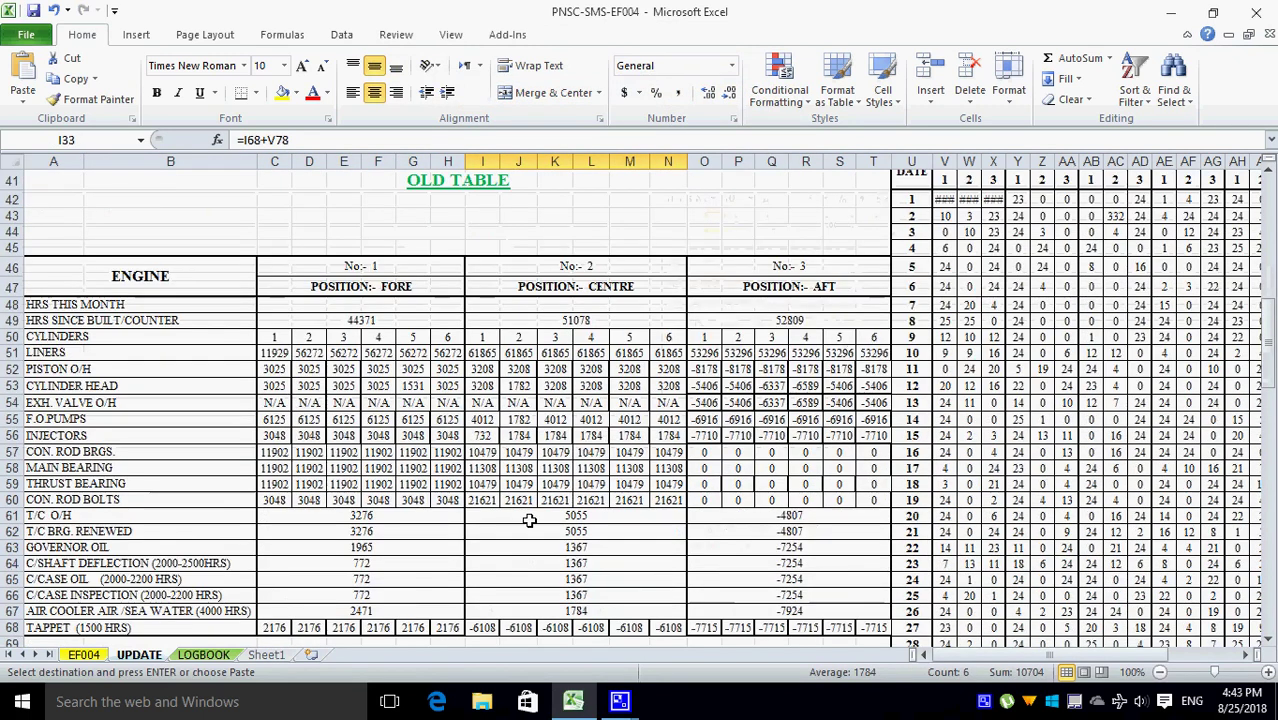
scroll(535, 508, "down", 1)
left_click_drag(490, 568, 668, 573)
right_click(490, 575)
left_click(576, 326)
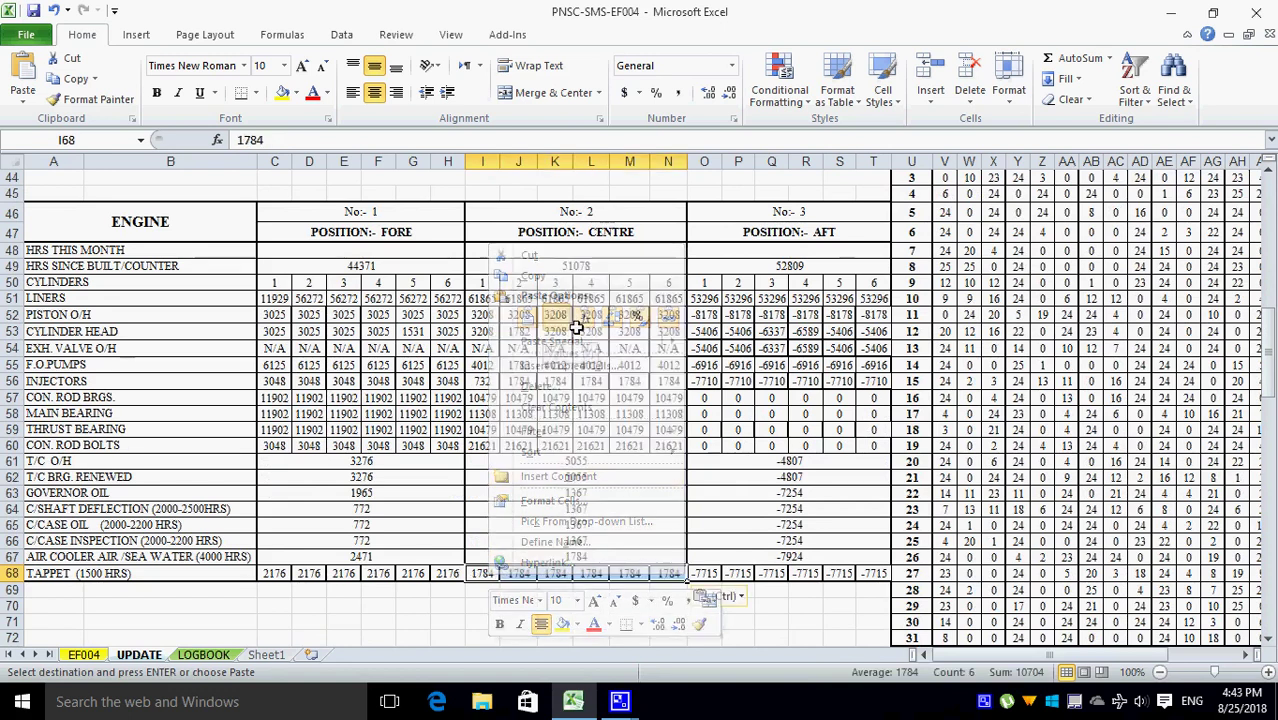
- Select No. 3 engine's hours block O16:T25 for copying
scroll(600, 325, "up", 7)
scroll(600, 325, "up", 4)
left_click_drag(704, 265, 860, 410)
right_click(850, 399)
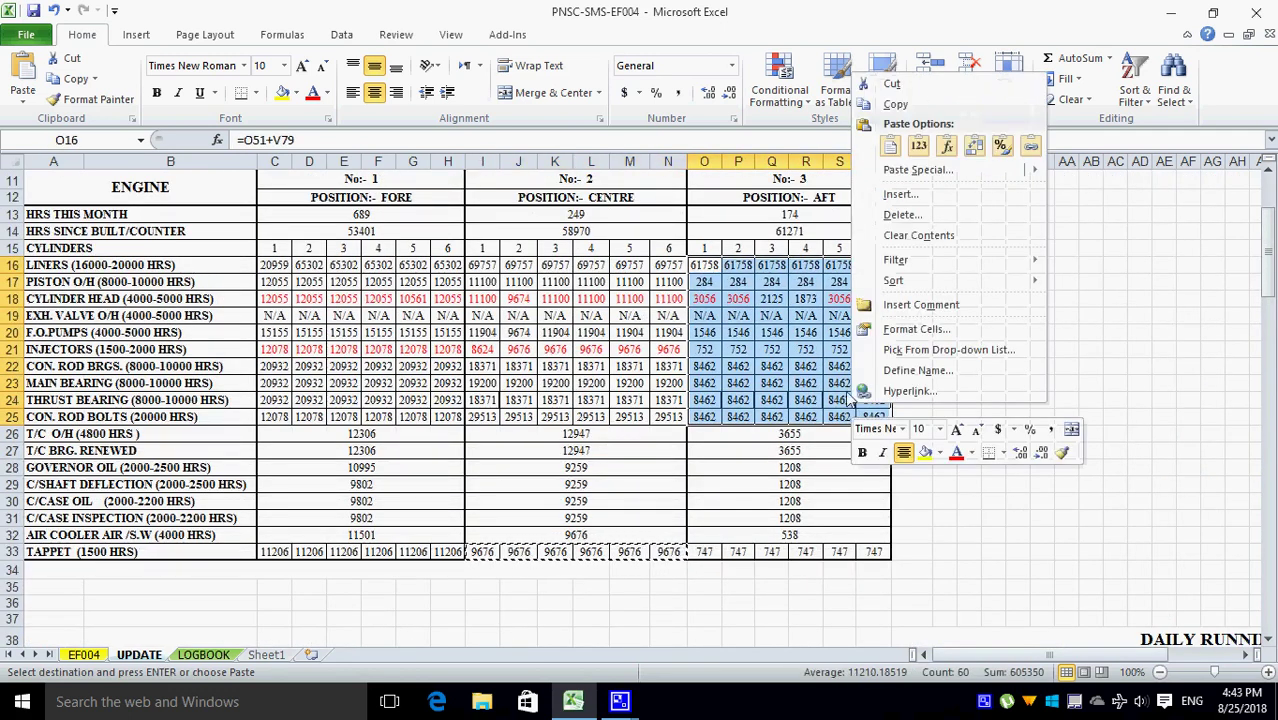
- Copy the No. 3 engine hours block and paste it as values into O51:T60
left_click(900, 104)
scroll(804, 305, "down", 6)
scroll(770, 312, "down", 5)
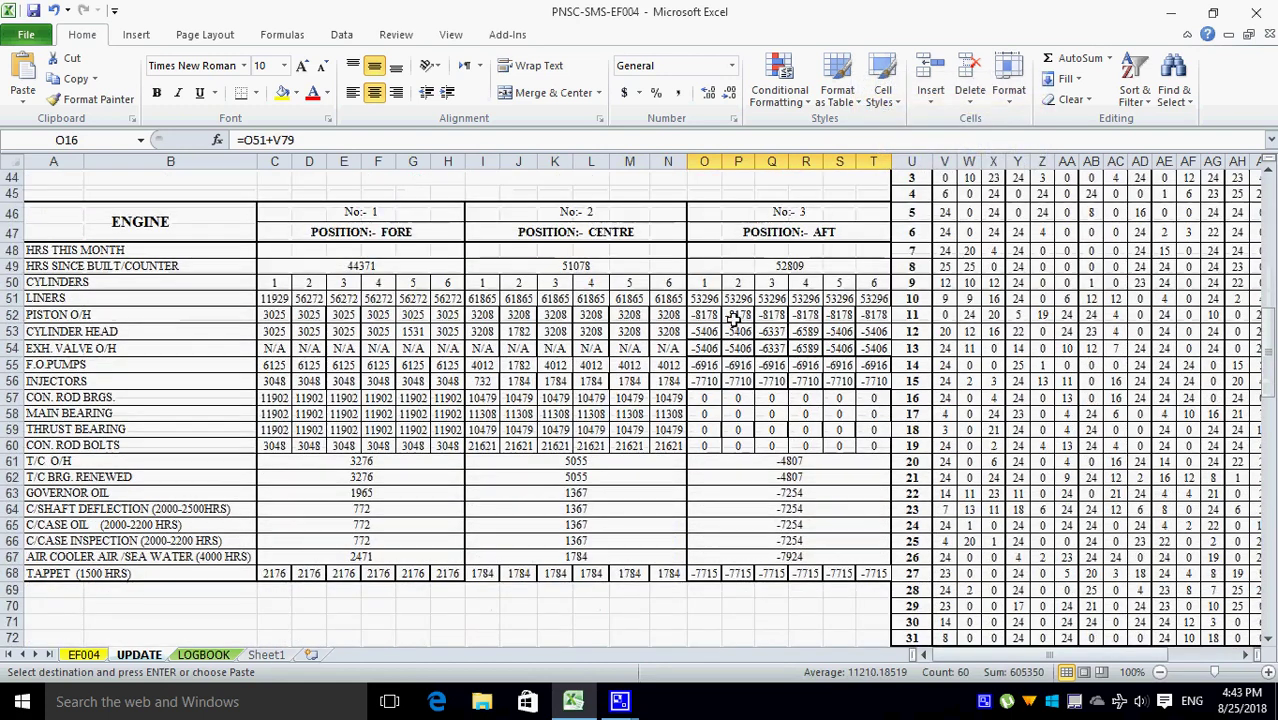
right_click(705, 298)
left_click(779, 372)
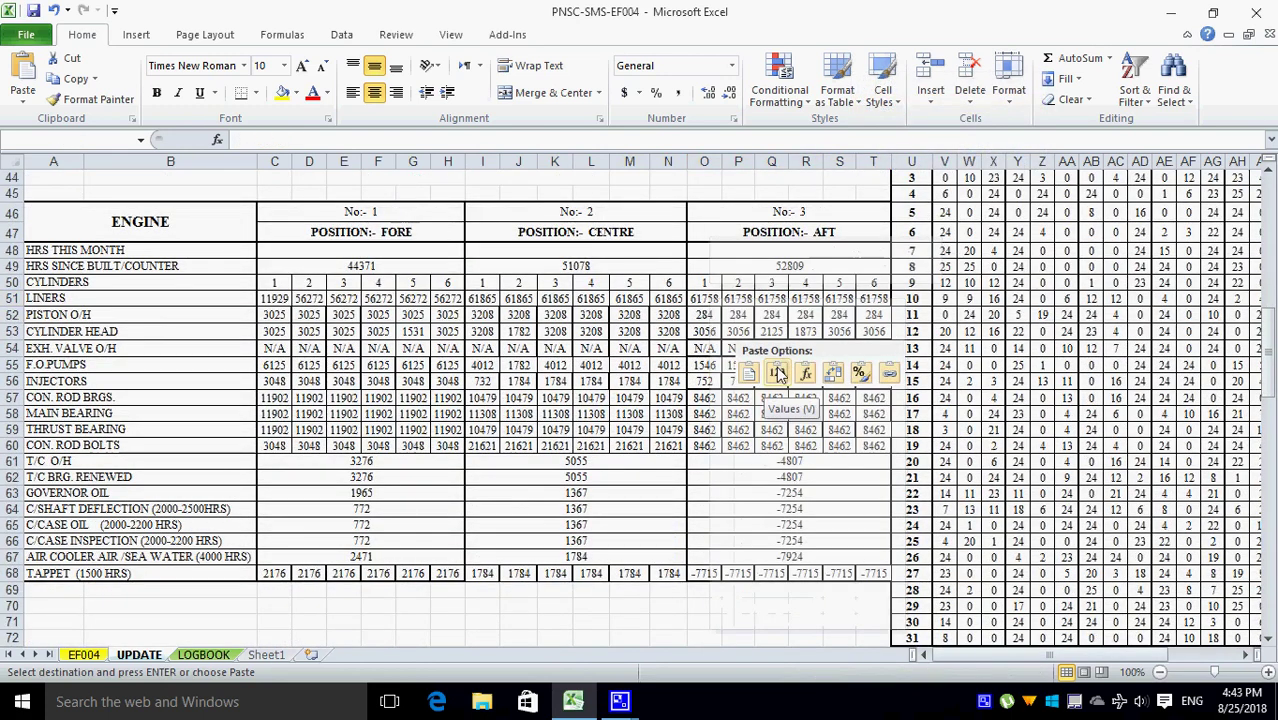
scroll(779, 370, "up", 4)
scroll(779, 365, "up", 5)
- Select and copy No. 3 engine's current T/C values in O26:T31
left_click_drag(790, 331, 808, 415)
right_click(808, 415)
left_click(762, 332)
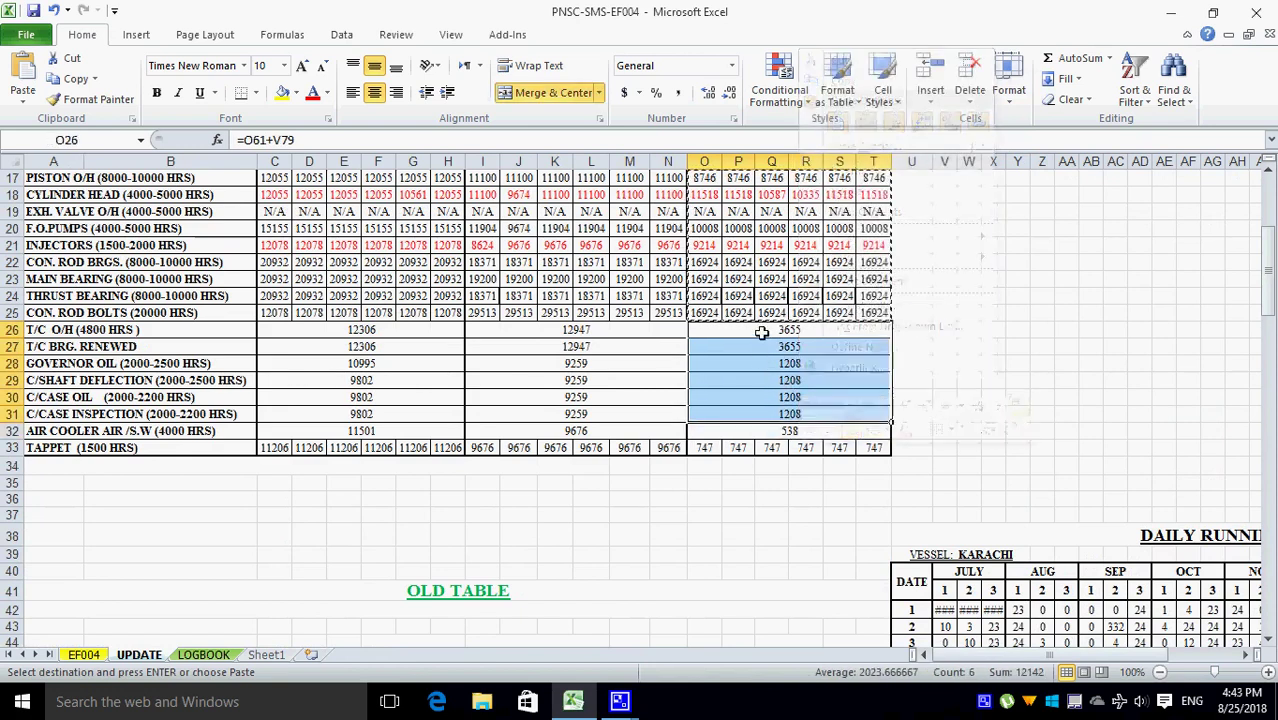
left_click_drag(762, 332, 787, 411)
right_click(780, 395)
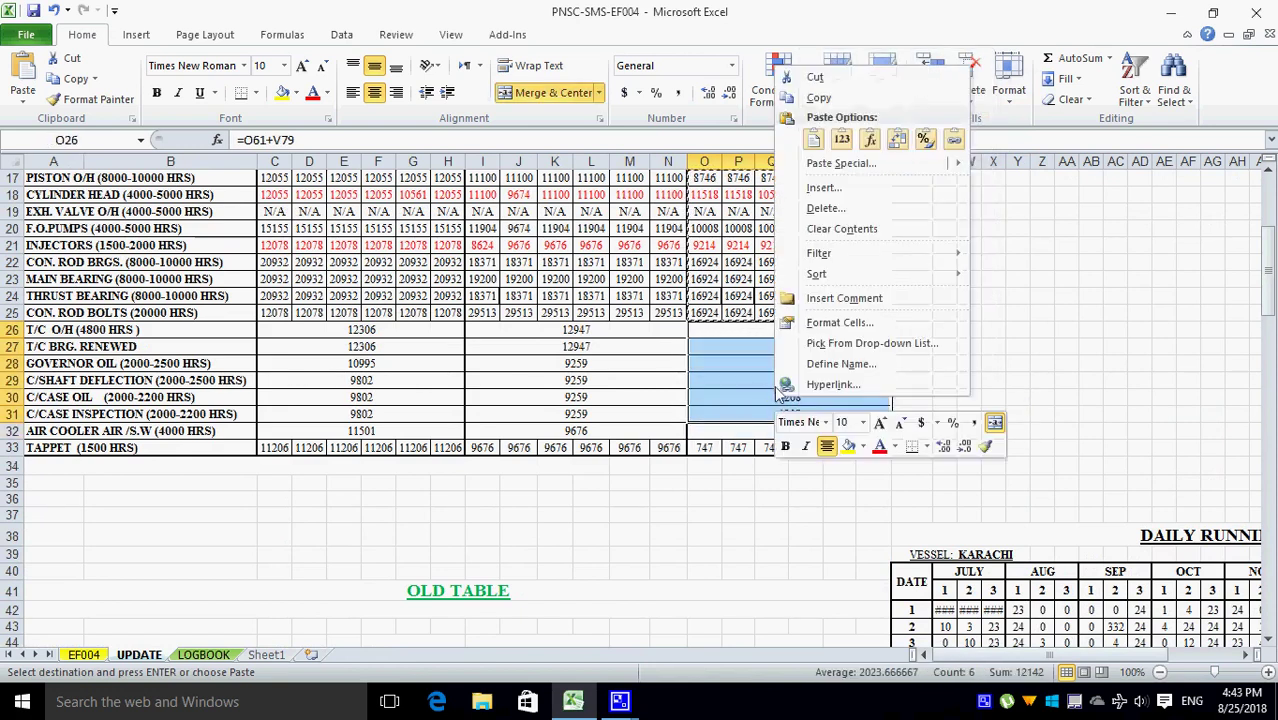
left_click(818, 97)
scroll(745, 384, "down", 7)
scroll(745, 384, "down", 4)
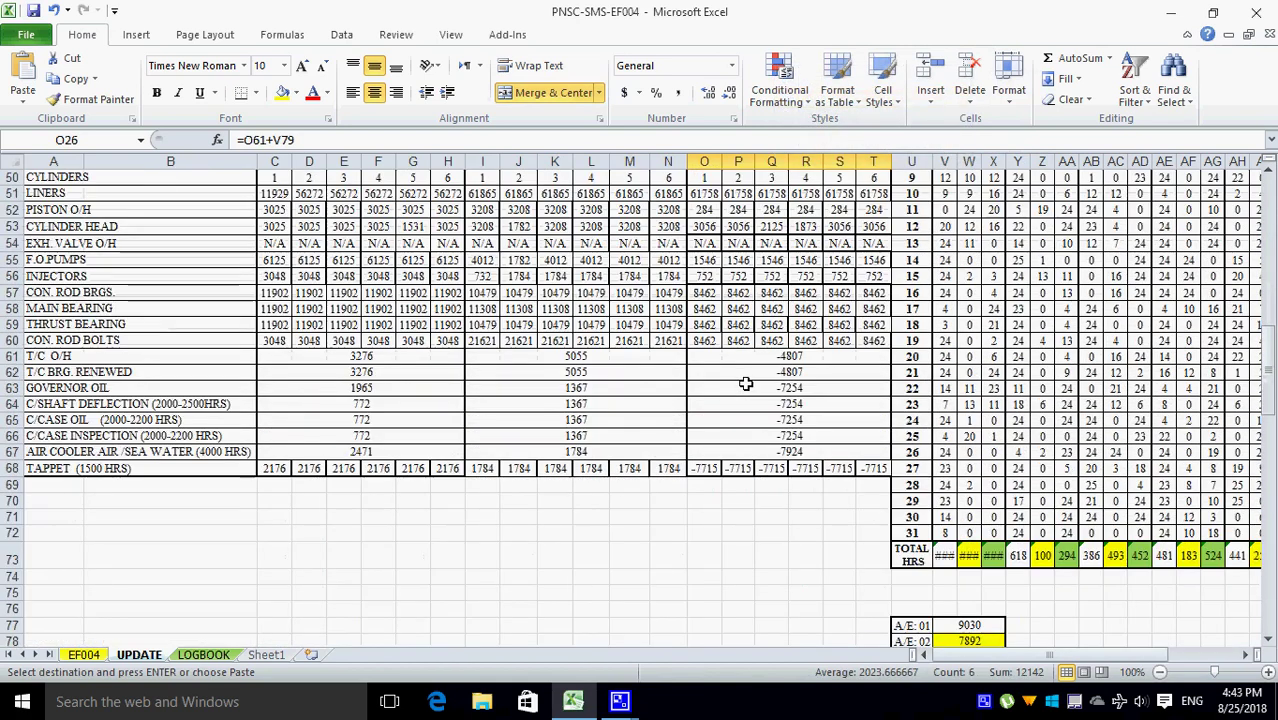
- Paste the copied values at the old T/C O/H row, then undo that paste
right_click(733, 359)
left_click(801, 104)
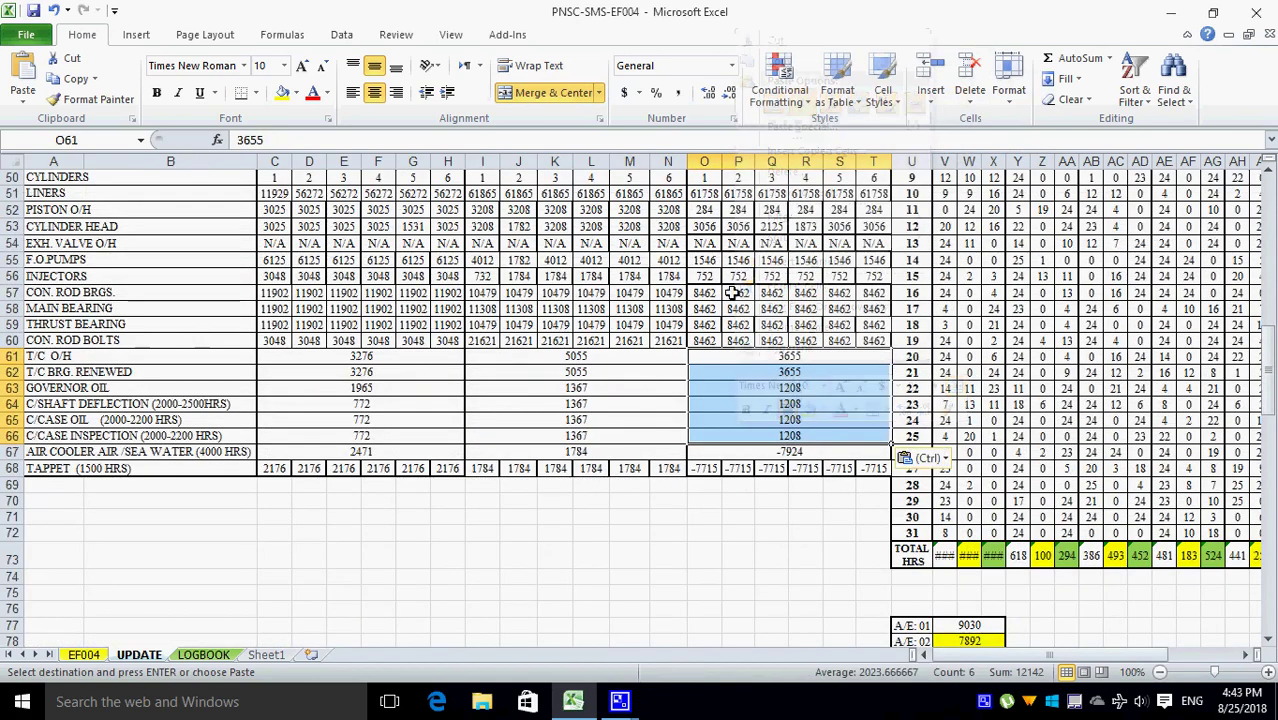
scroll(736, 286, "up", 3)
scroll(736, 320, "down", 1)
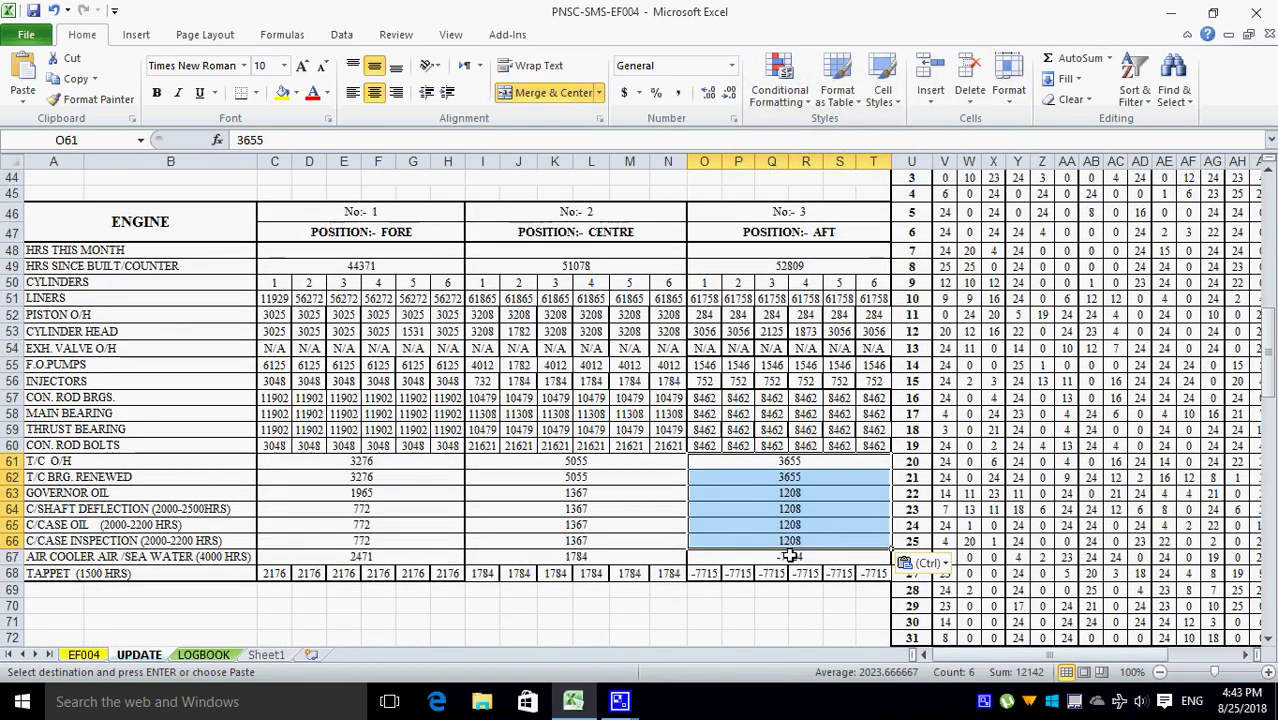
key("ctrl+z")
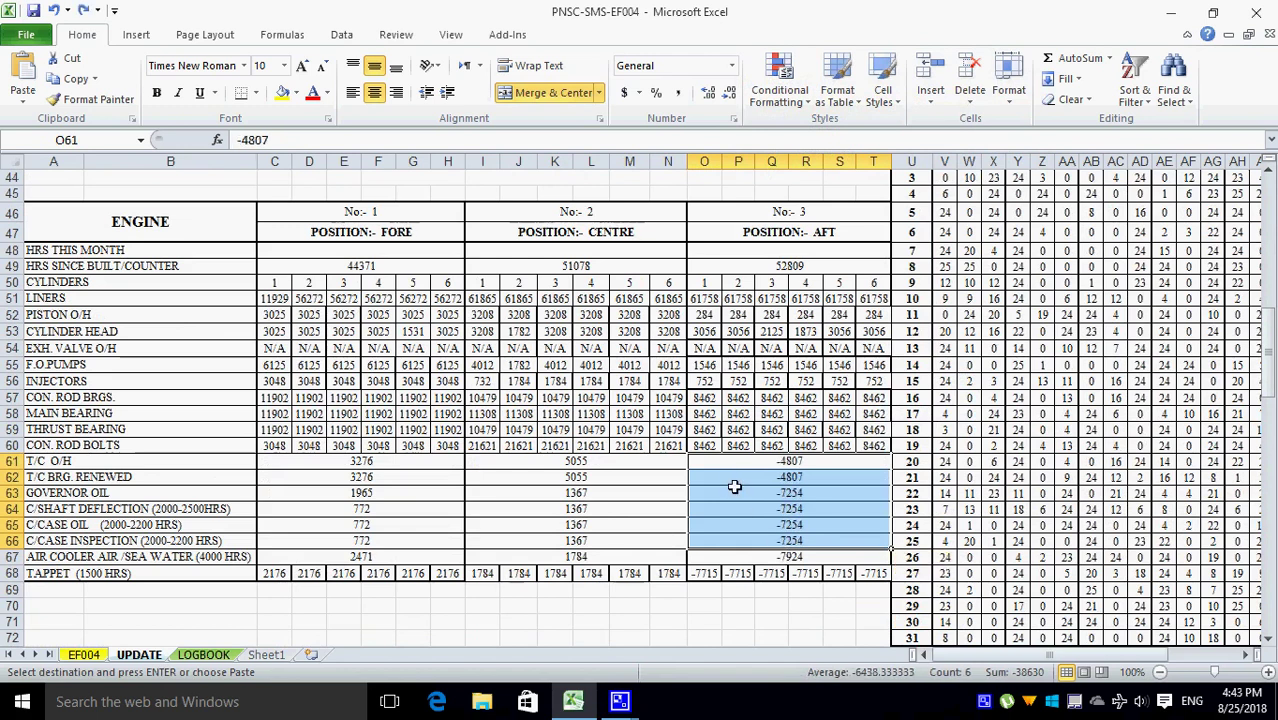
scroll(737, 486, "up", 3)
scroll(767, 436, "up", 3)
scroll(767, 436, "up", 2)
- Copy No. 3 values from rows 26–32 and paste them as values into old-table rows 61–67 (3655, 1208, 538)
left_click_drag(794, 280, 806, 376)
right_click(806, 376)
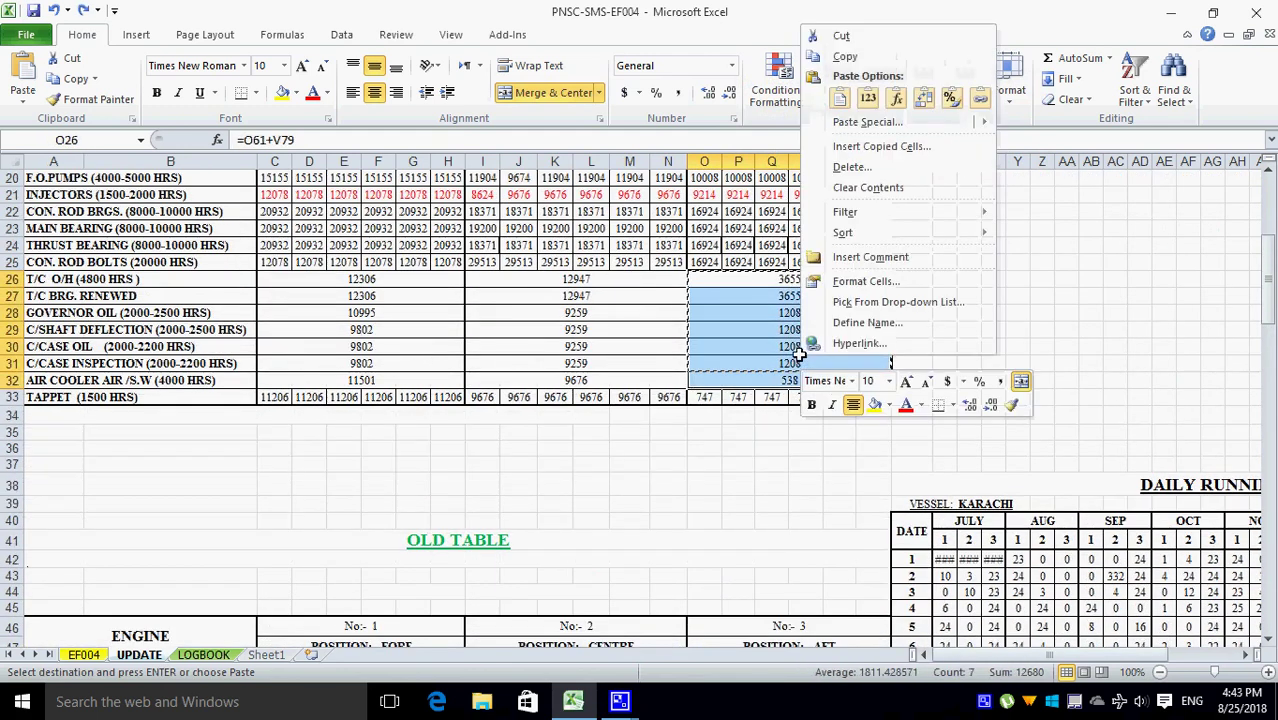
left_click(845, 56)
scroll(736, 364, "down", 4)
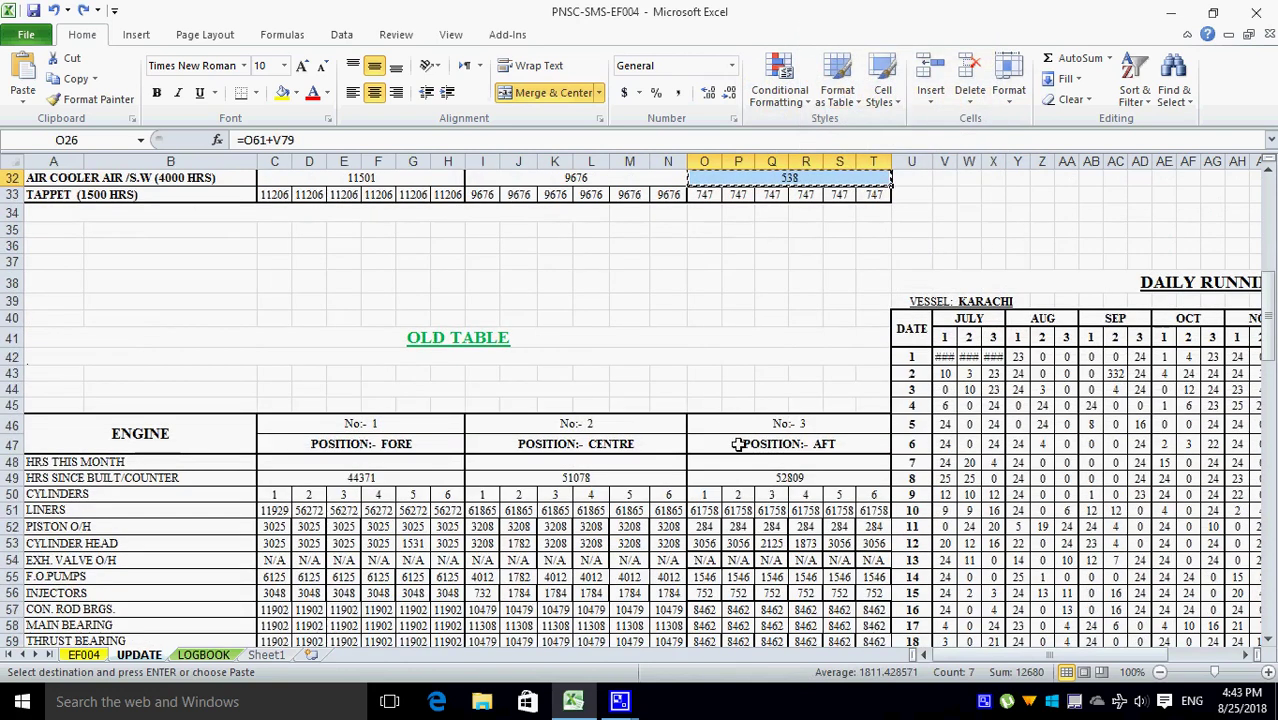
scroll(762, 228, "up", 1)
scroll(762, 422, "down", 4)
right_click(756, 515)
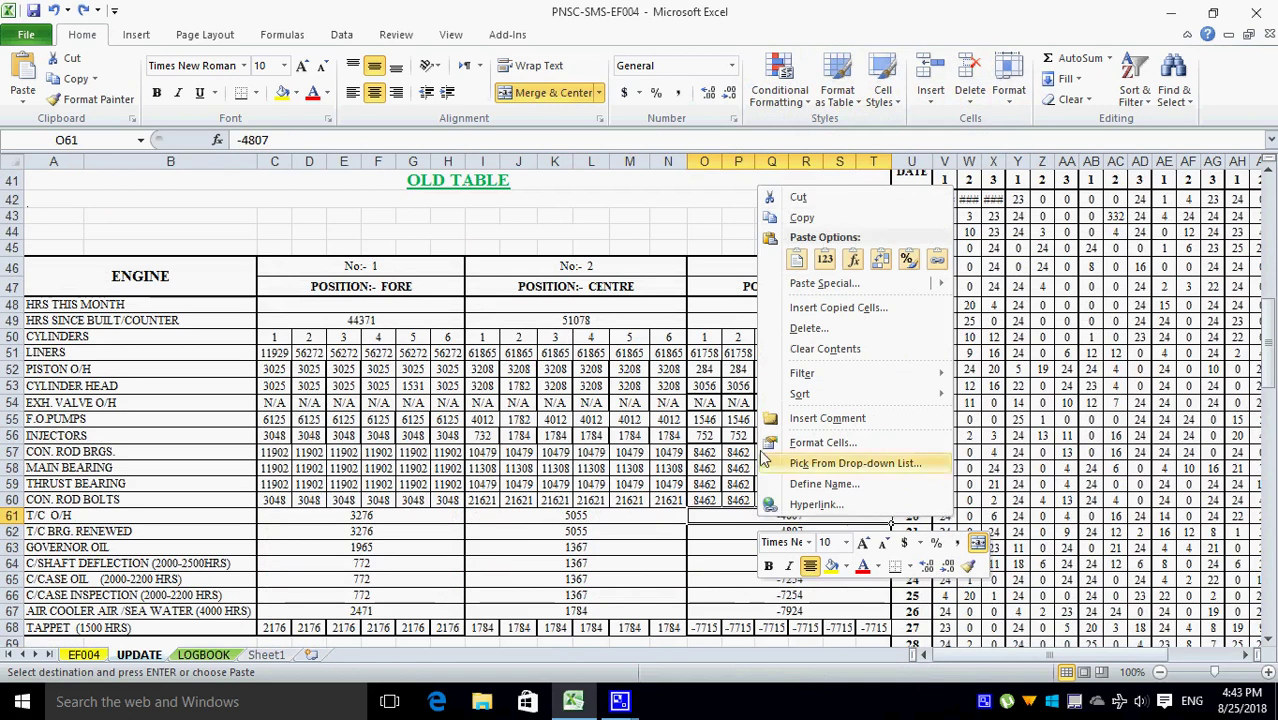
left_click(820, 262)
scroll(790, 451, "down", 3)
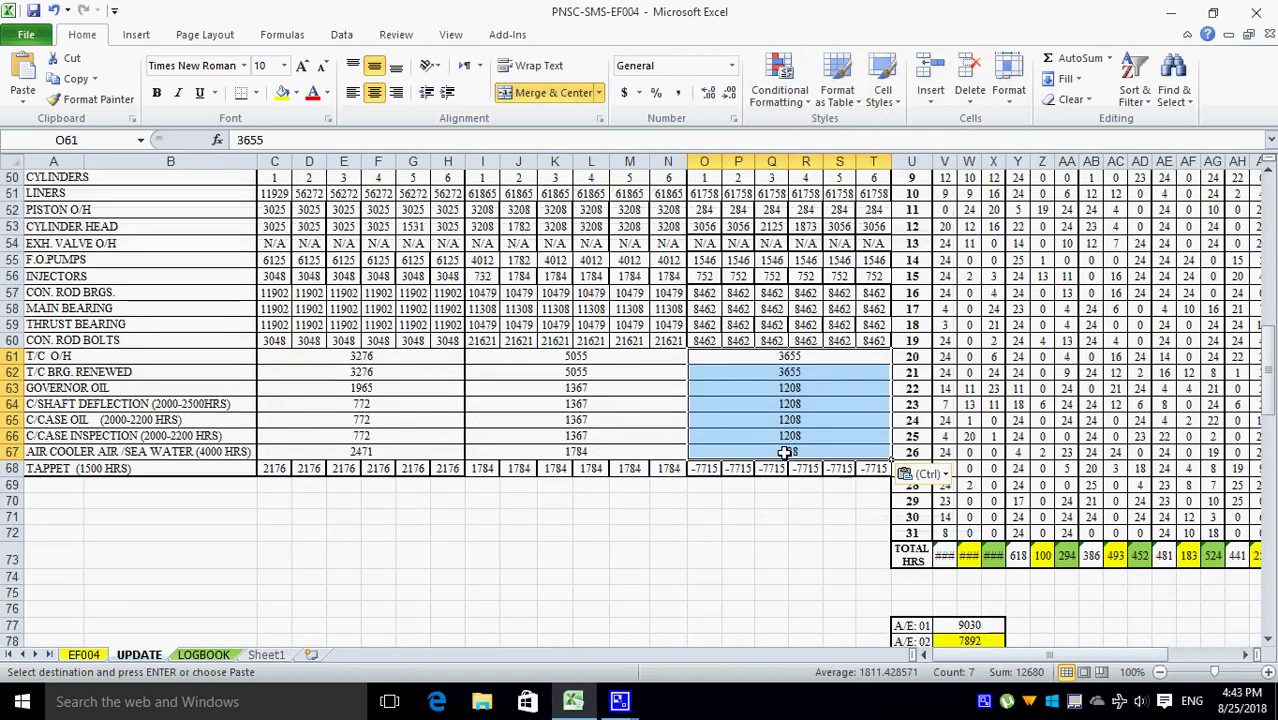
scroll(776, 288, "up", 5)
scroll(733, 294, "up", 4)
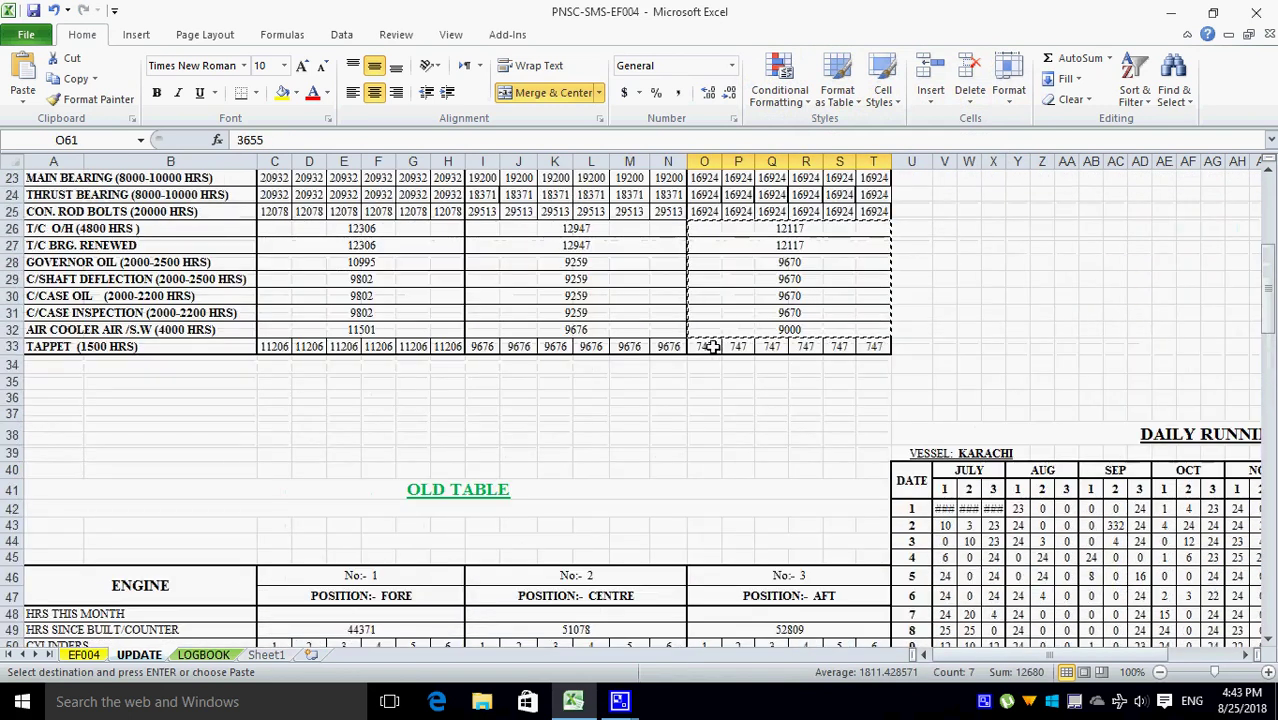
- Copy the No. 3 TAPPET value 747 into the old table's TAPPET row
left_click_drag(706, 345, 862, 345)
right_click(862, 345)
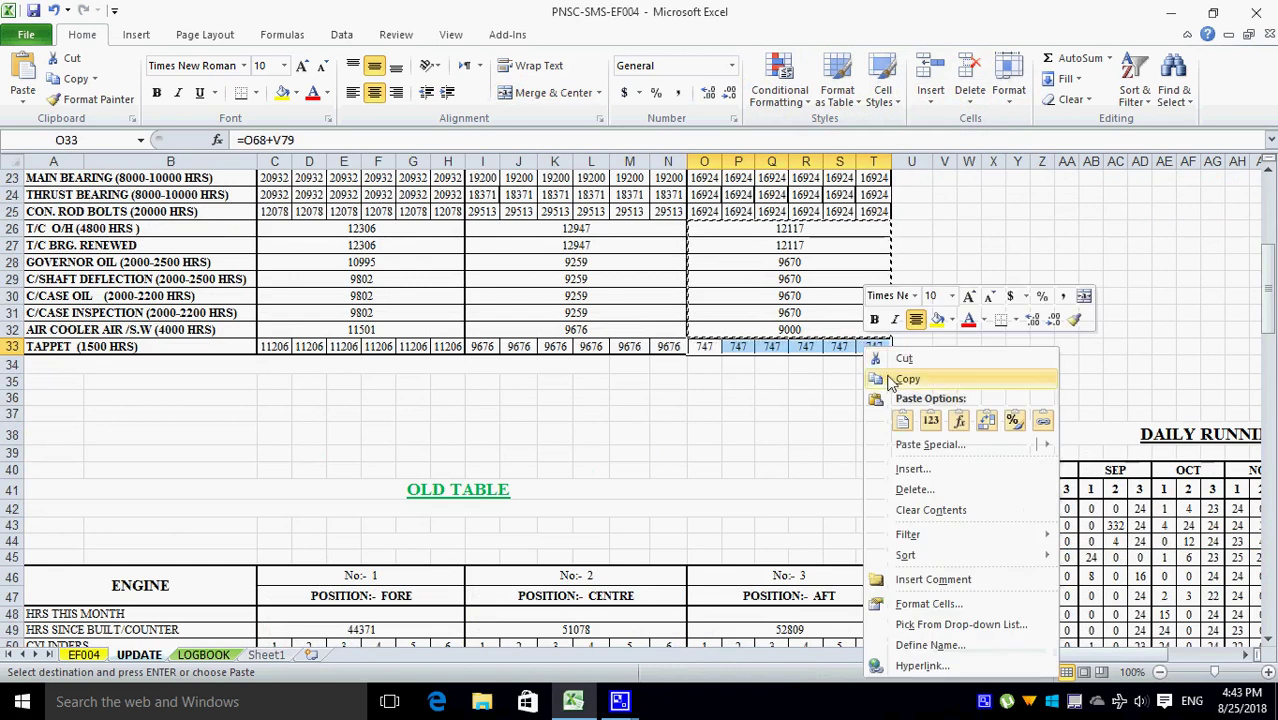
left_click(907, 379)
scroll(747, 443, "down", 8)
right_click(708, 521)
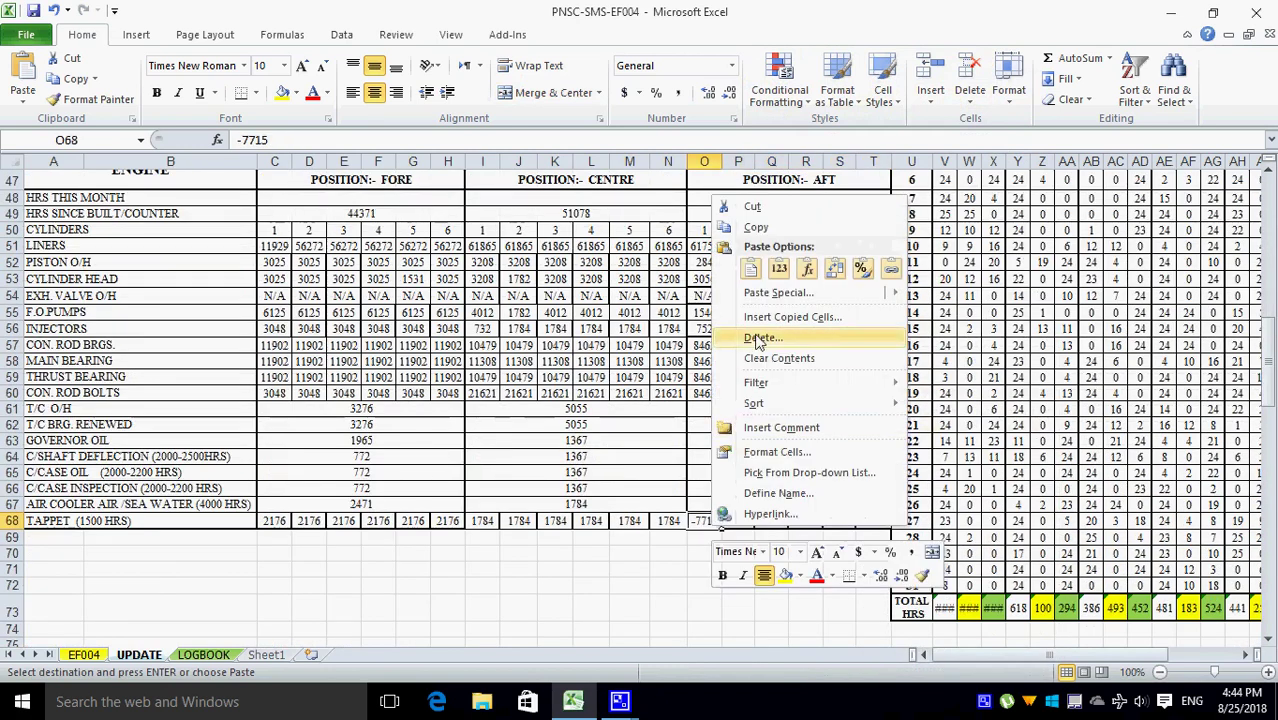
left_click(751, 268)
left_click(737, 585)
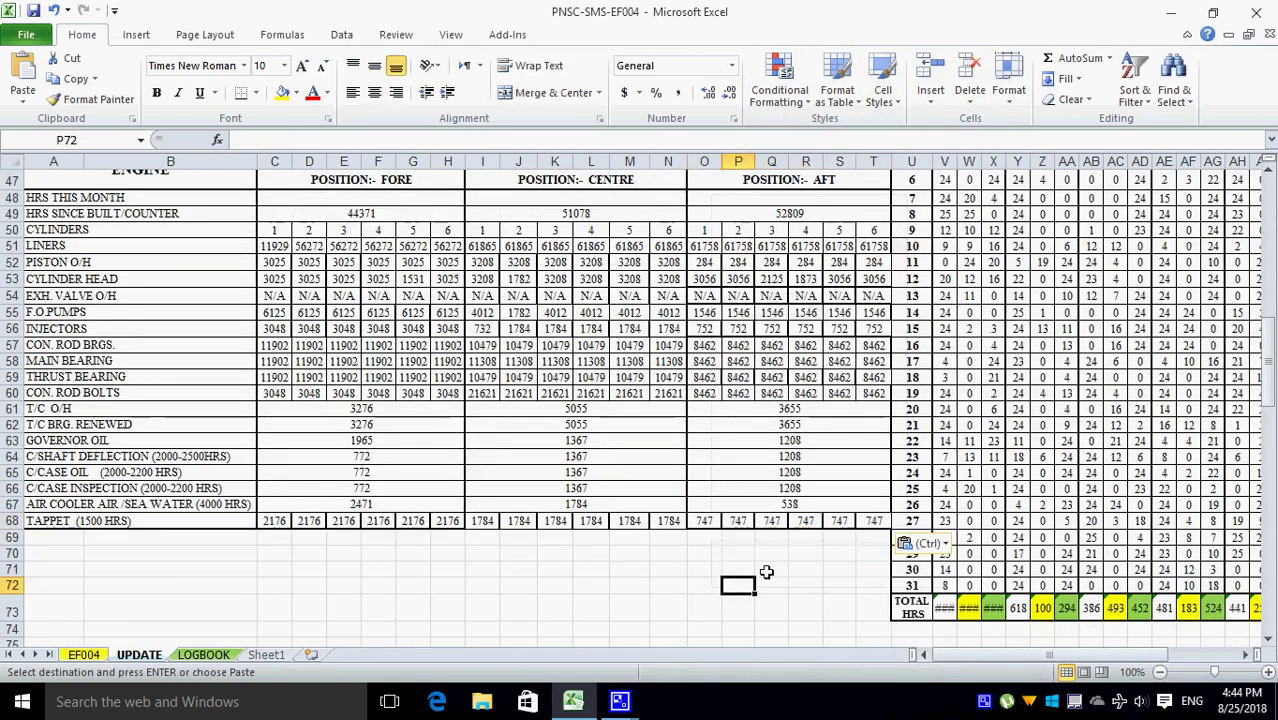
- Select the auxiliary engine day cells V42:BE72 and clear their contents
scroll(737, 585, "up", 1)
scroll(850, 450, "up", 3)
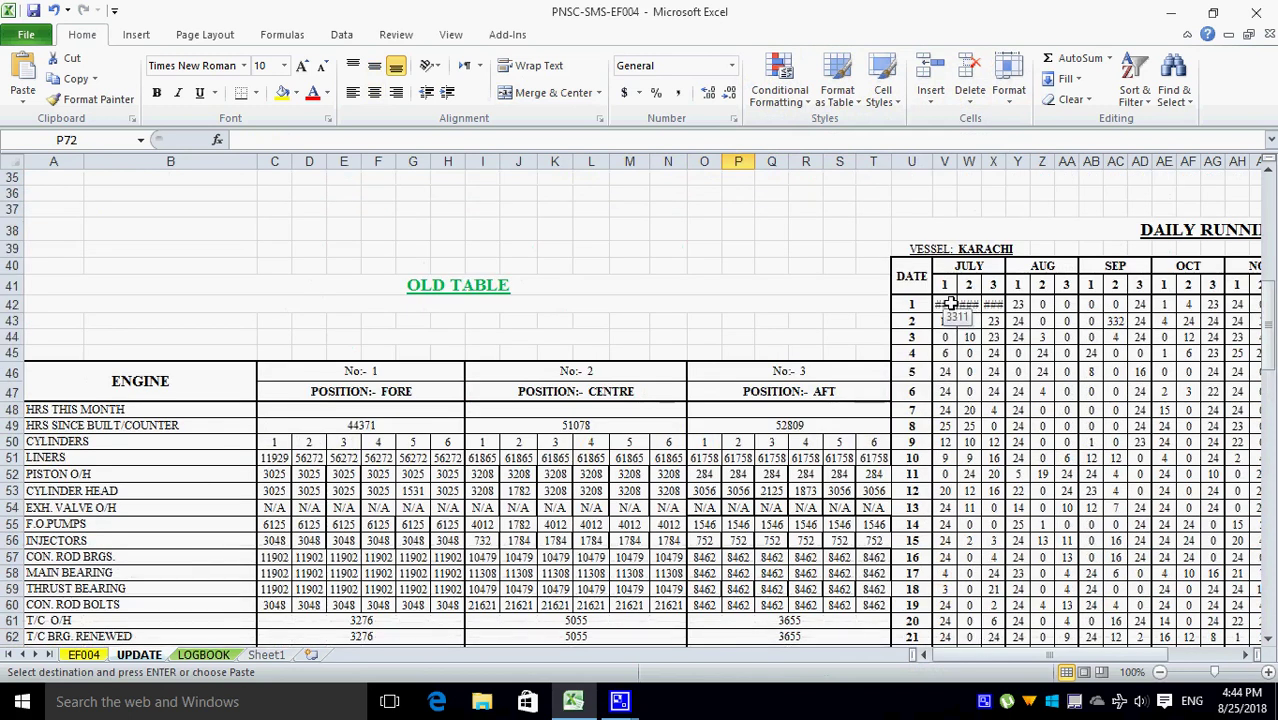
left_click_drag(947, 303, 1226, 620)
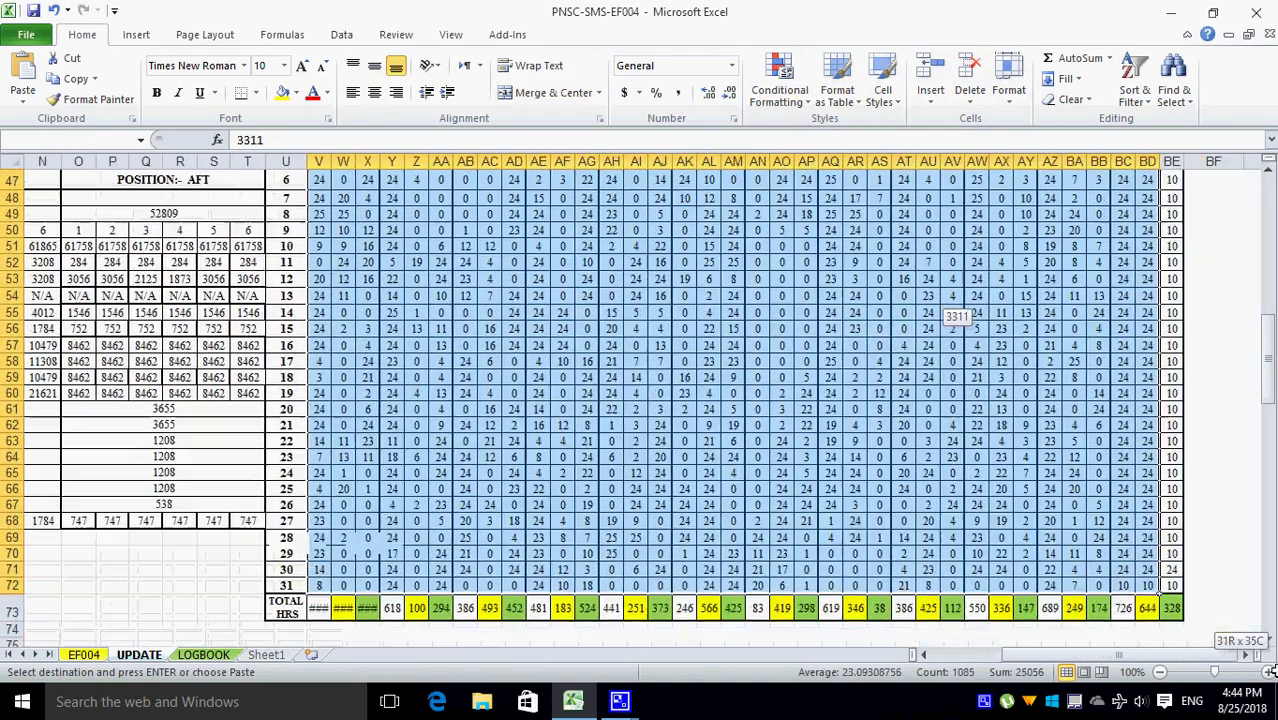
mouse_move(1226, 620)
left_mouse_down()
mouse_move(1205, 541)
mouse_move(1172, 585)
left_mouse_up()
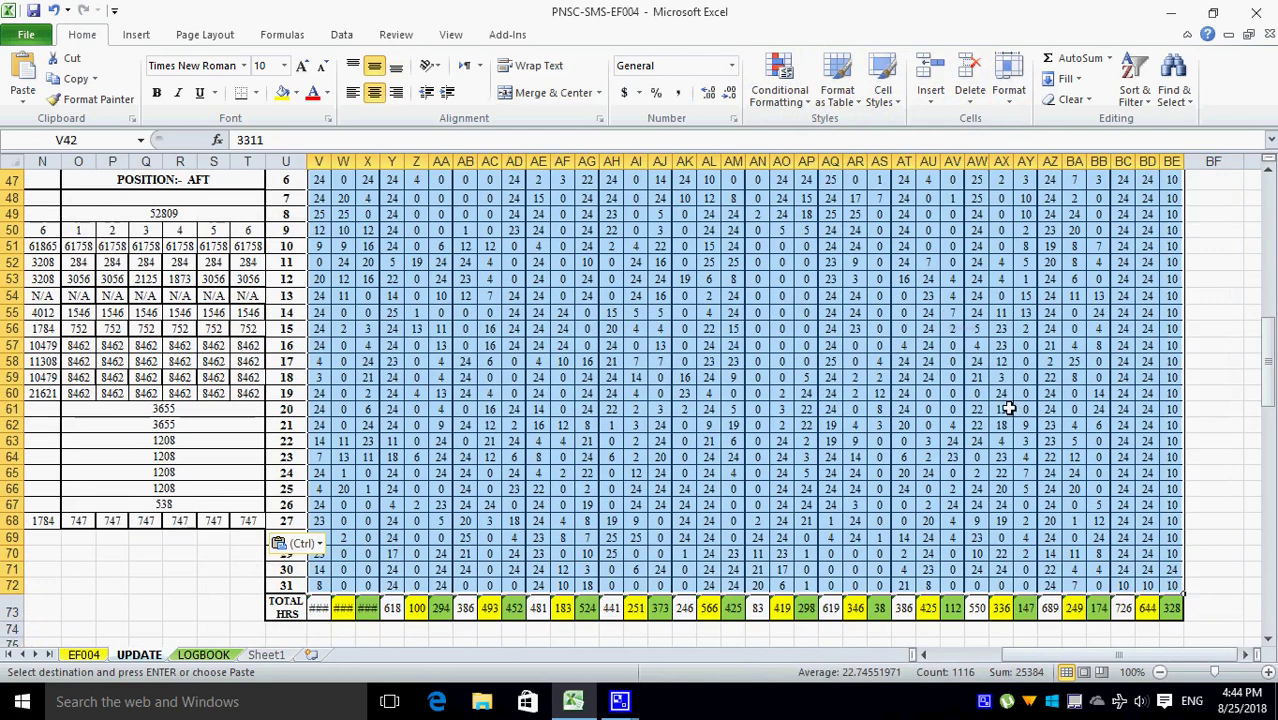
scroll(1000, 406, "up", 6)
left_click(343, 280)
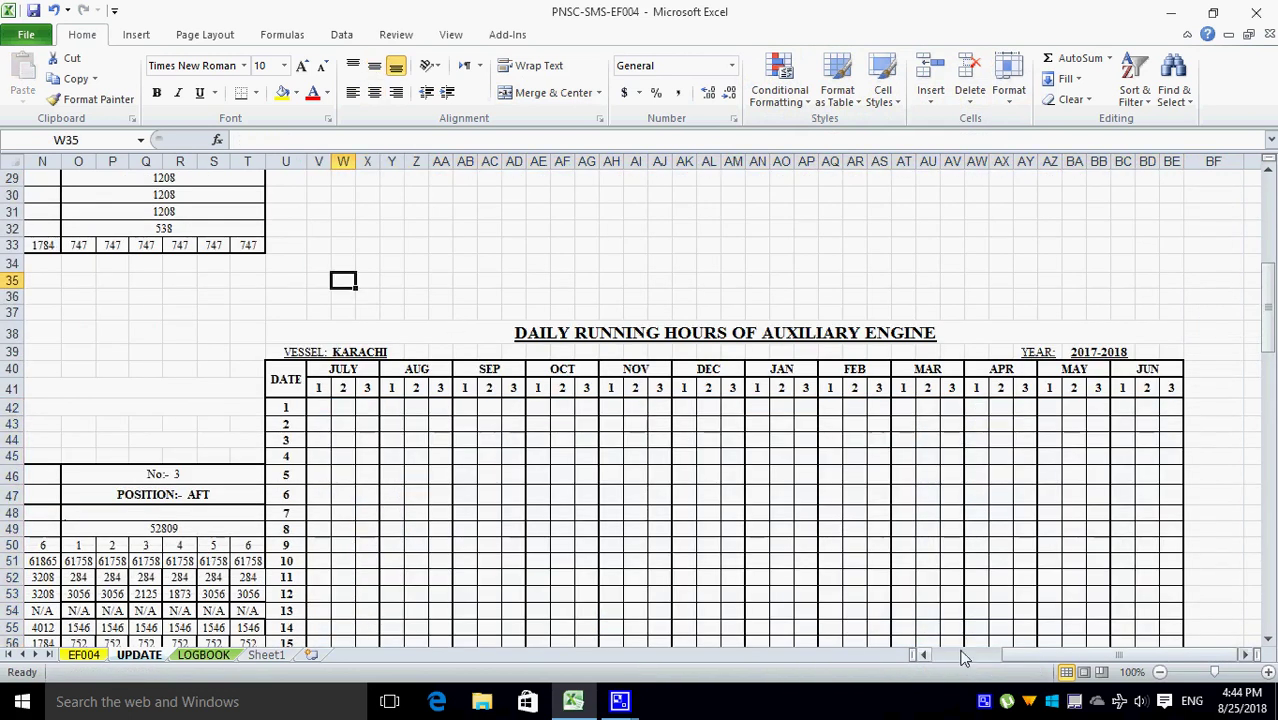
left_click(963, 657)
scroll(428, 476, "up", 5)
scroll(428, 451, "up", 1)
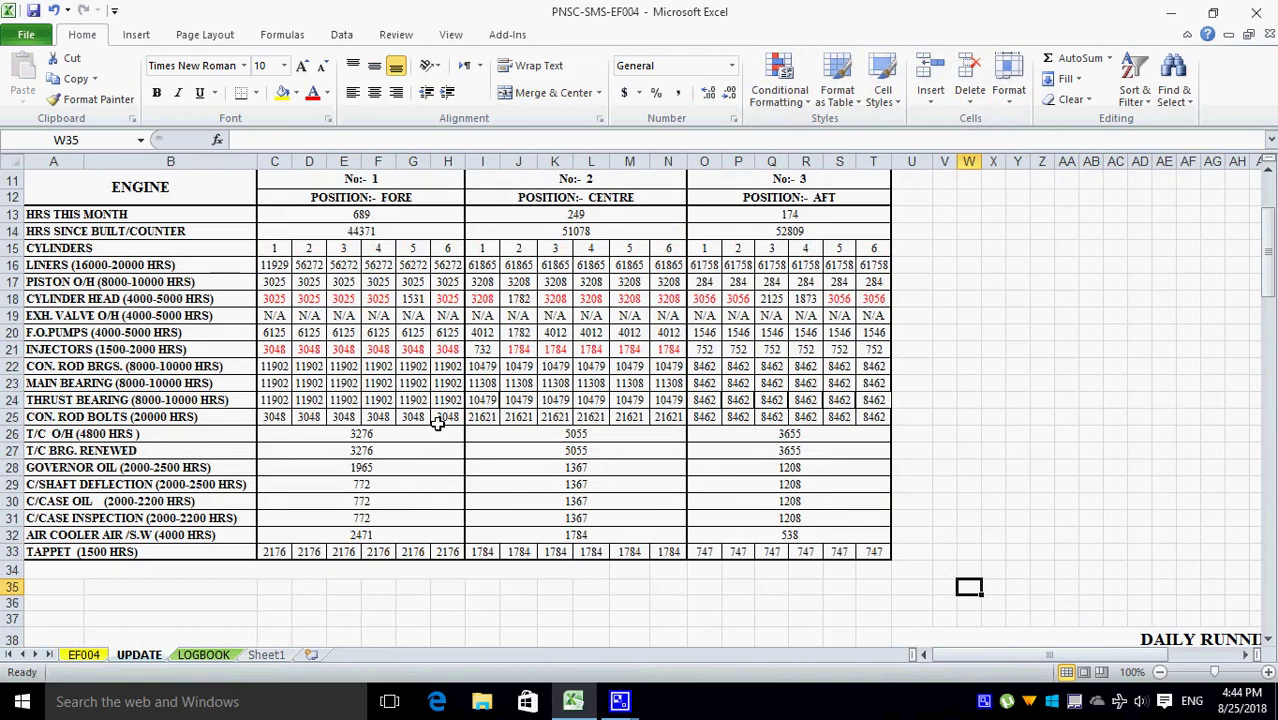
left_click_drag(965, 655, 1035, 655)
scroll(1096, 488, "down", 4)
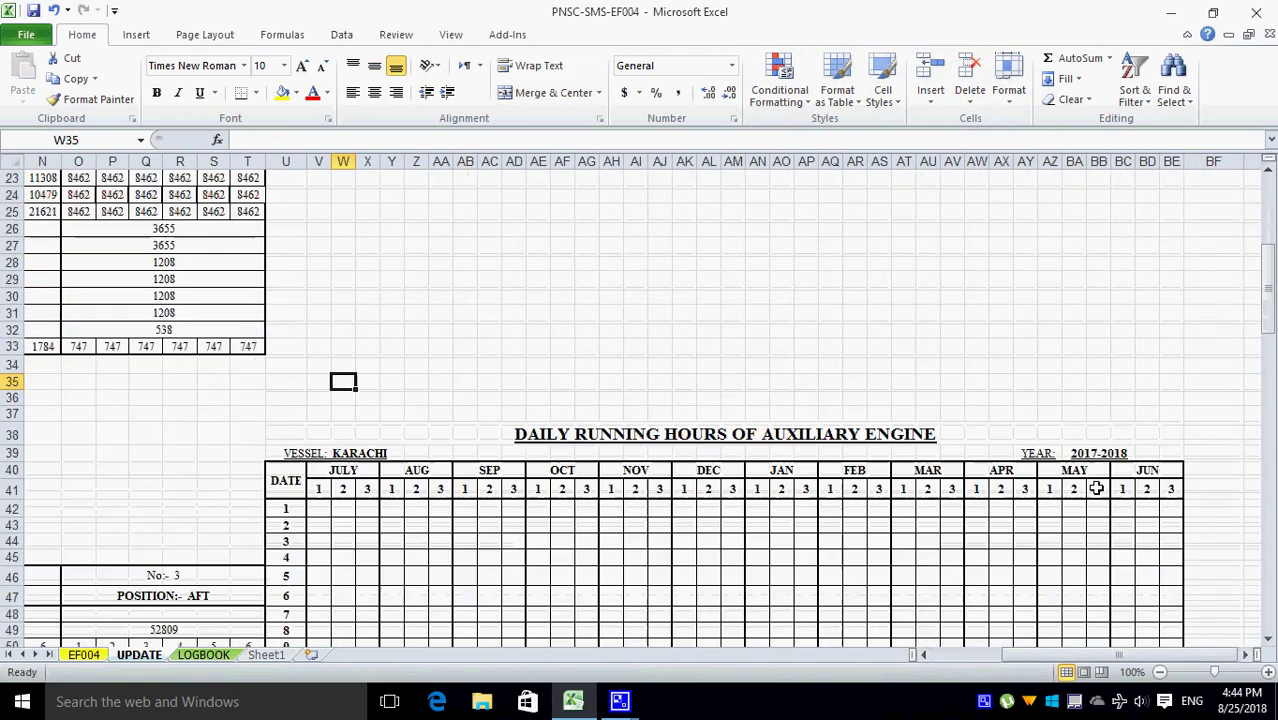
- Edit the YEAR cell from 2017-2018 to 2018-2019 and check TOTAL HRS below
scroll(1096, 488, "down", 1)
double_click(1085, 401)
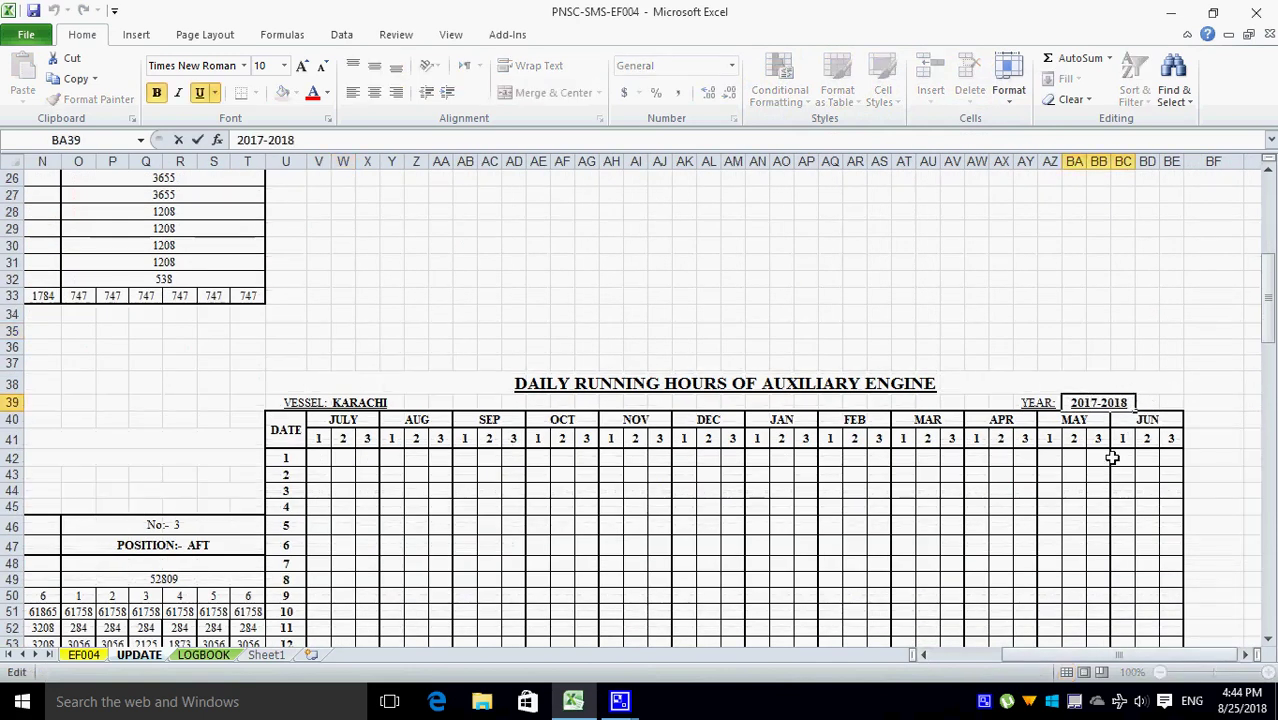
key("BackSpace")
type("8")
key("BackSpace")
type("9")
left_click(985, 302)
scroll(358, 430, "down", 2)
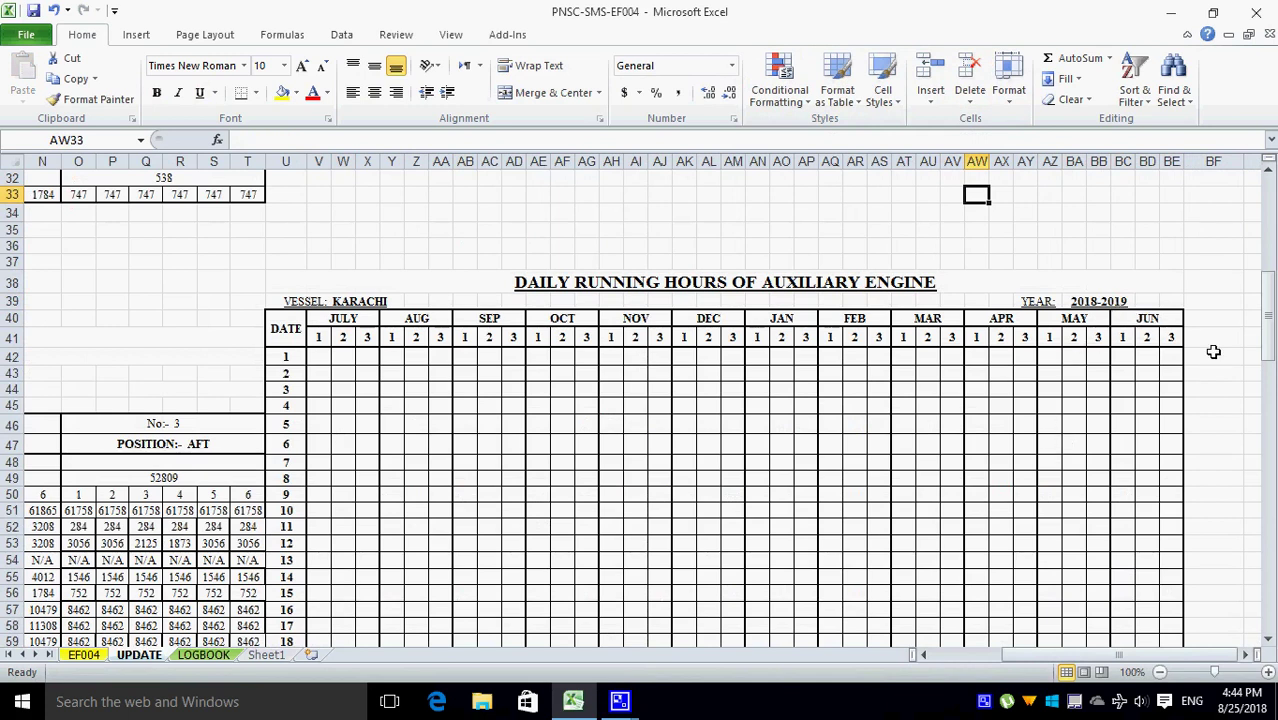
scroll(1143, 338, "down", 3)
scroll(1143, 338, "down", 4)
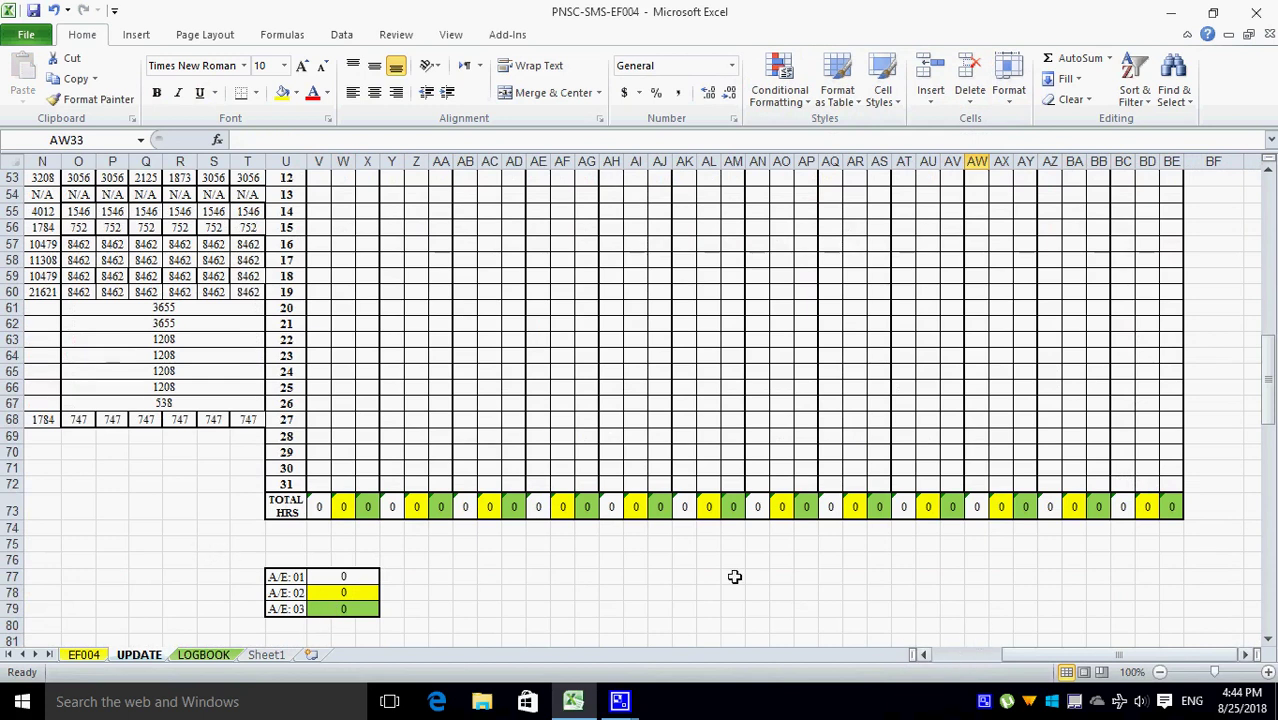
scroll(551, 440, "up", 4)
scroll(530, 440, "up", 2)
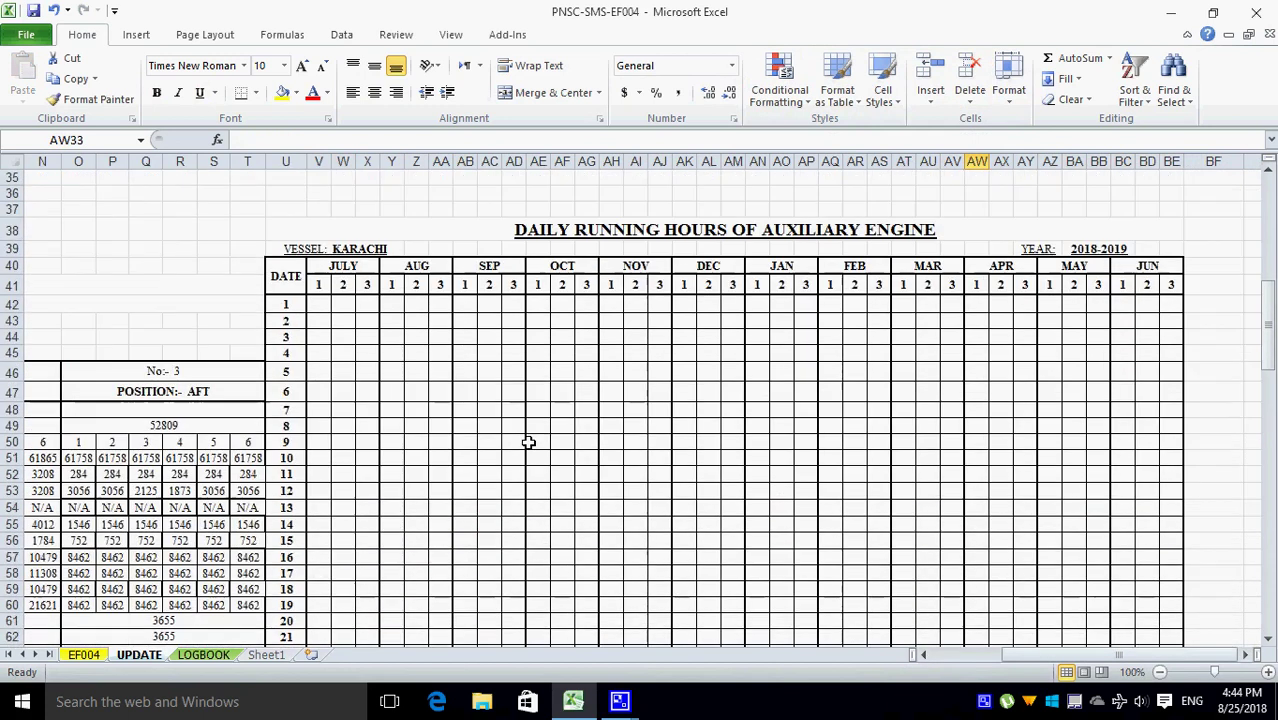
- Enter a test value of 24 hours in V42 for engine 1 on July 1st
left_click(318, 306)
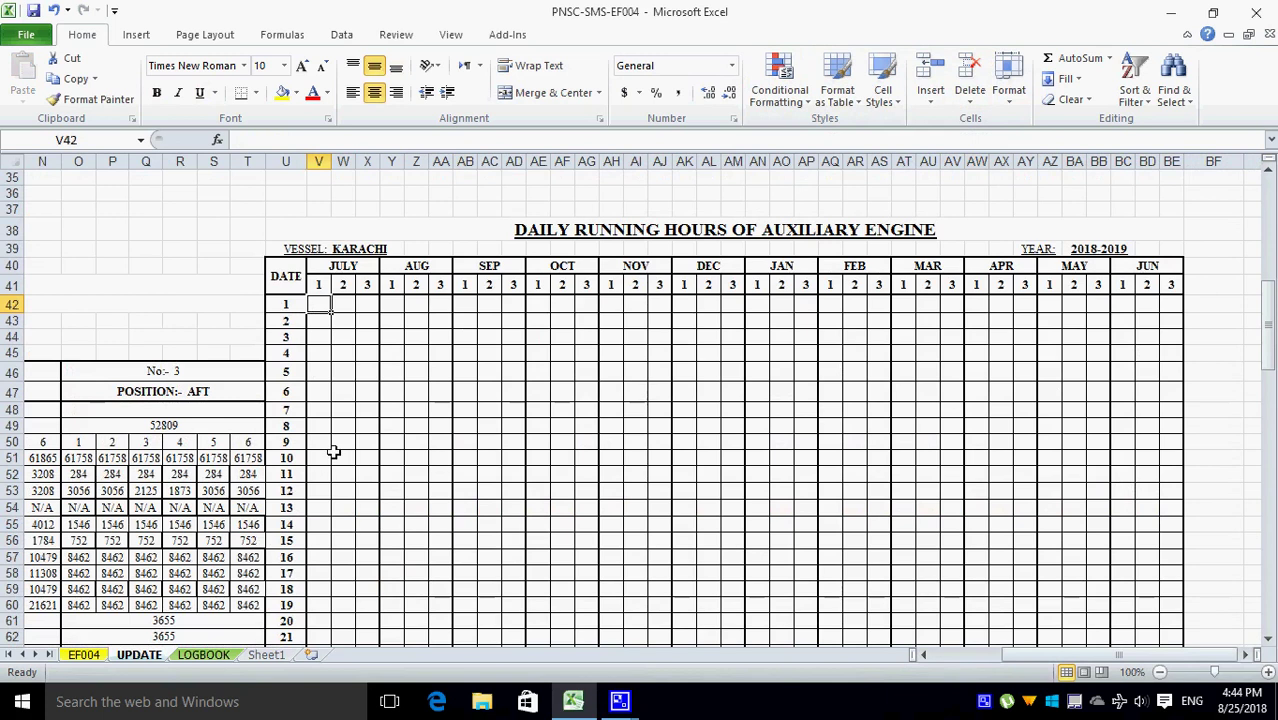
type("24")
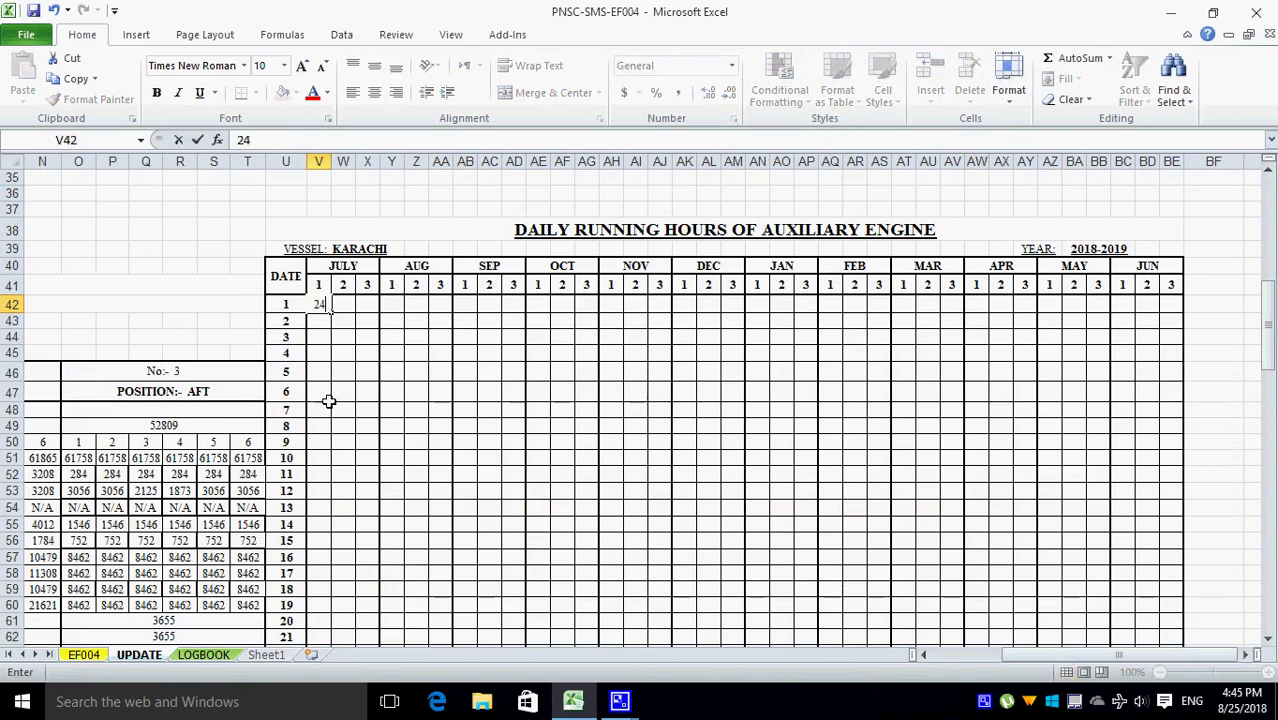
scroll(951, 653, "left", 5)
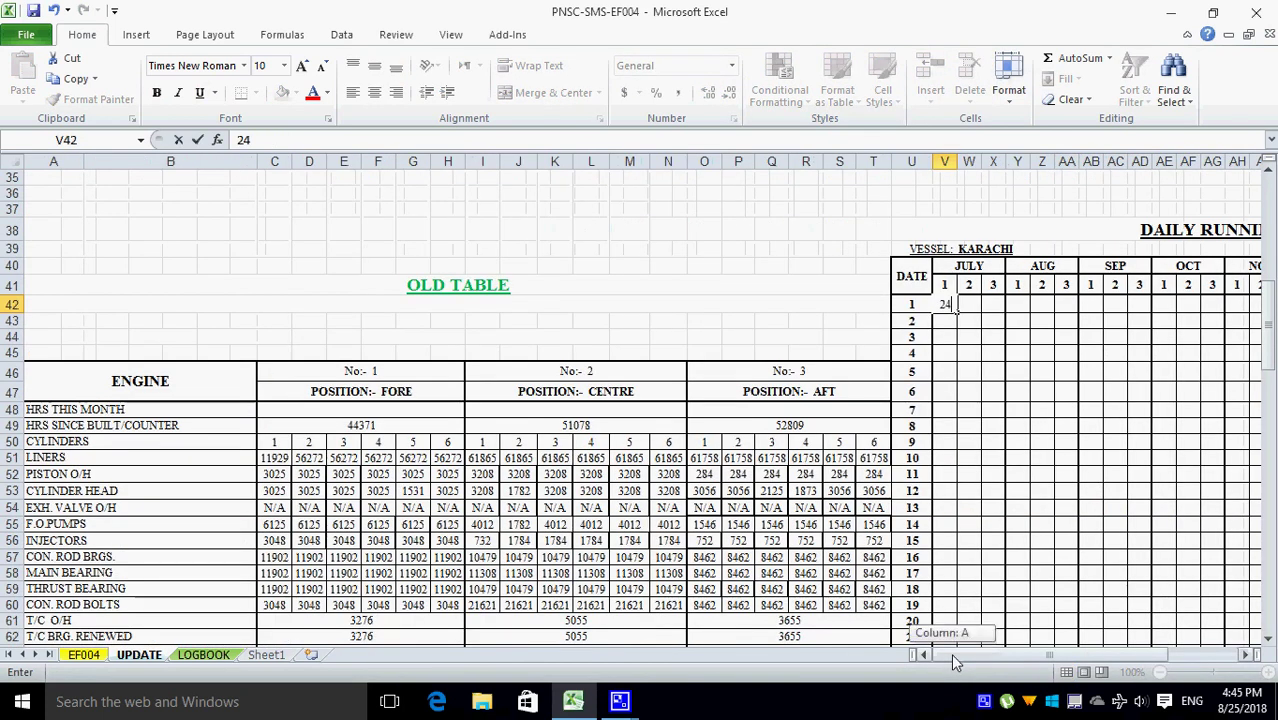
scroll(942, 201, "down", 3)
scroll(942, 201, "up", 1)
scroll(942, 201, "down", 2)
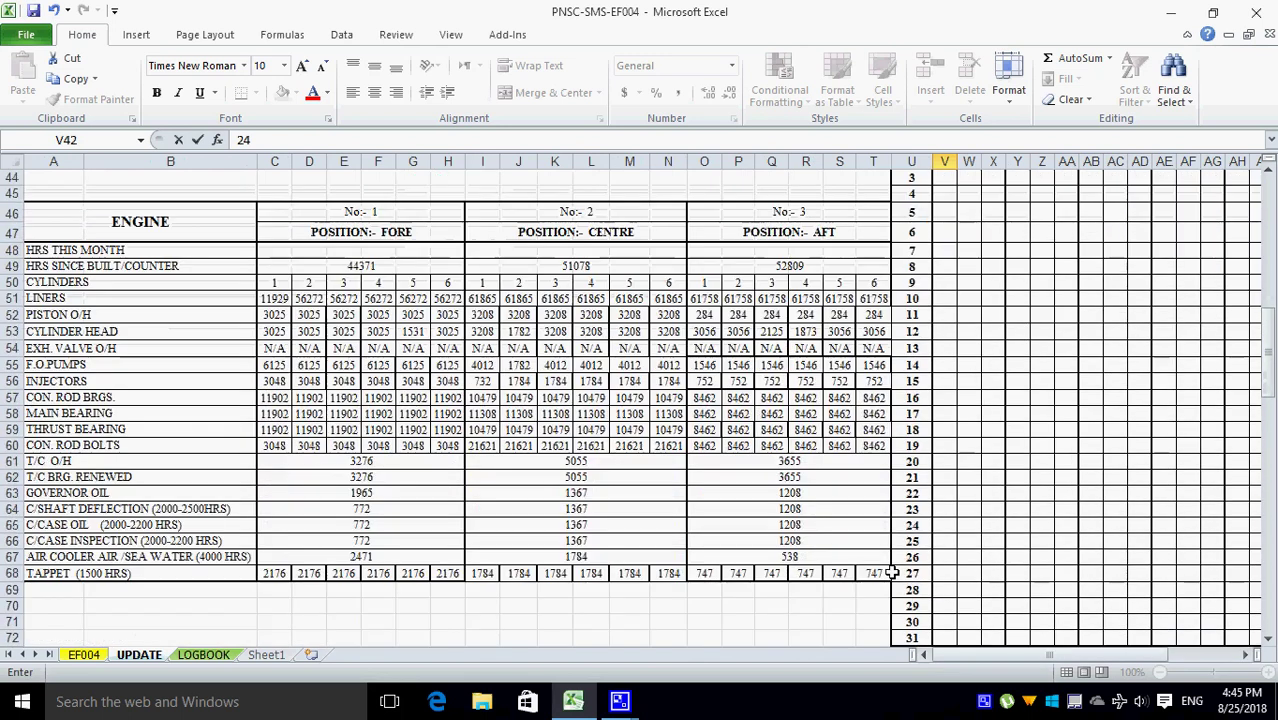
scroll(942, 201, "down", 2)
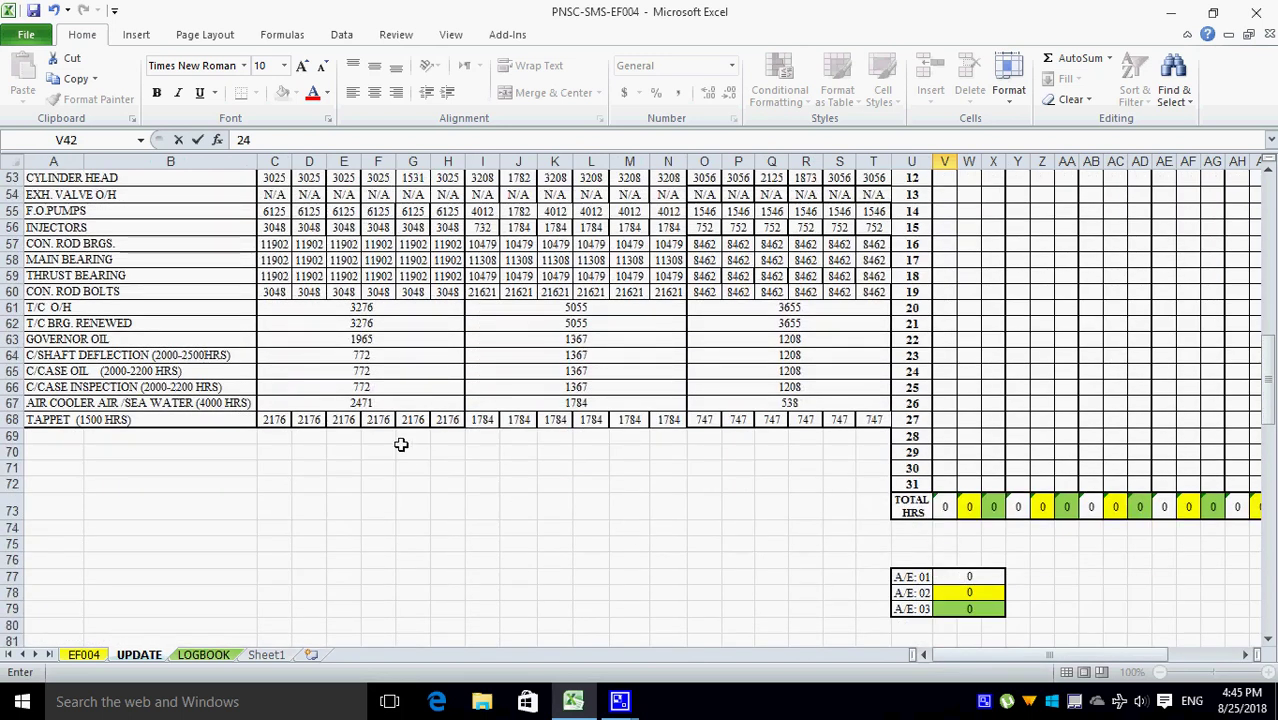
scroll(419, 454, "up", 3)
scroll(964, 580, "down", 3)
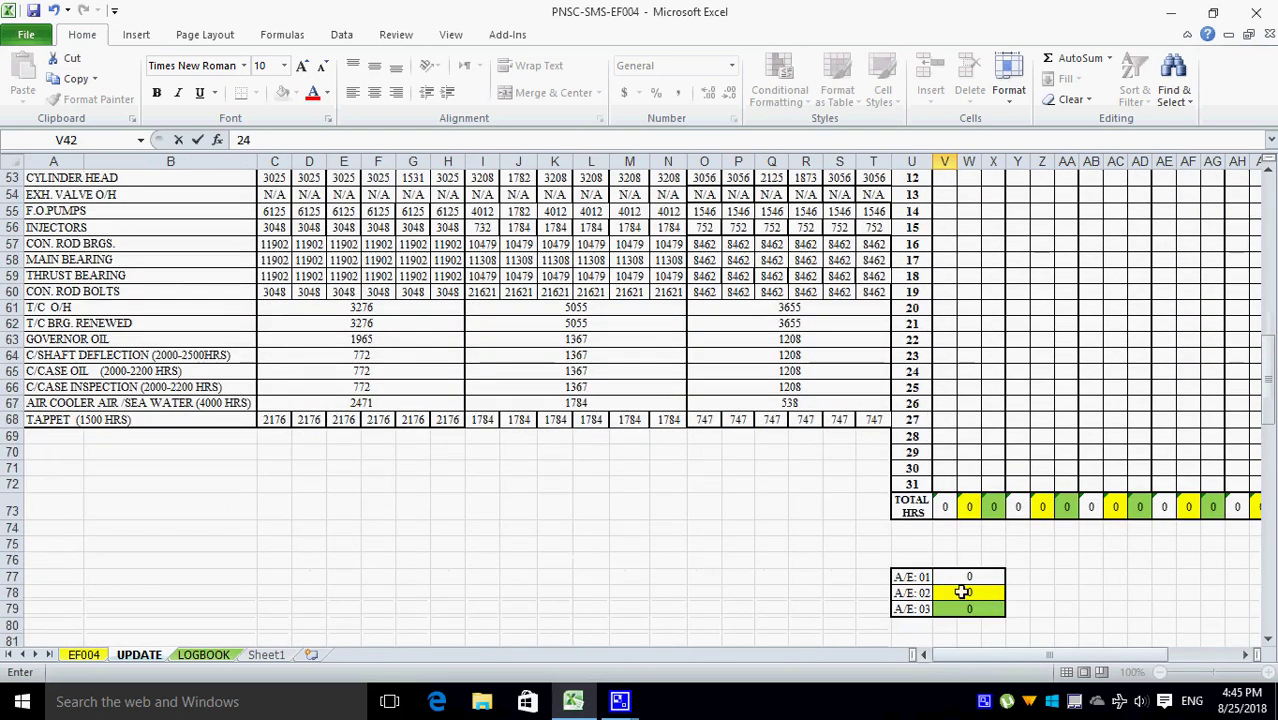
scroll(964, 580, "up", 7)
scroll(500, 400, "up", 6)
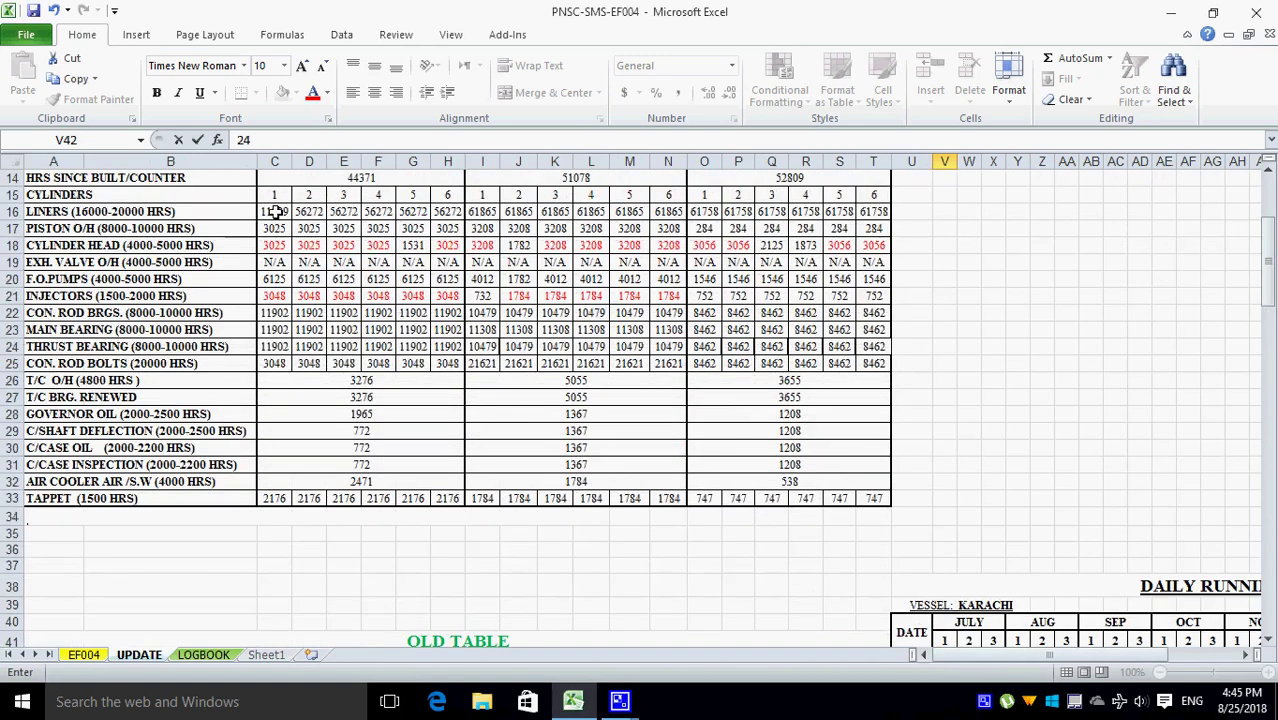
scroll(276, 212, "up", 1)
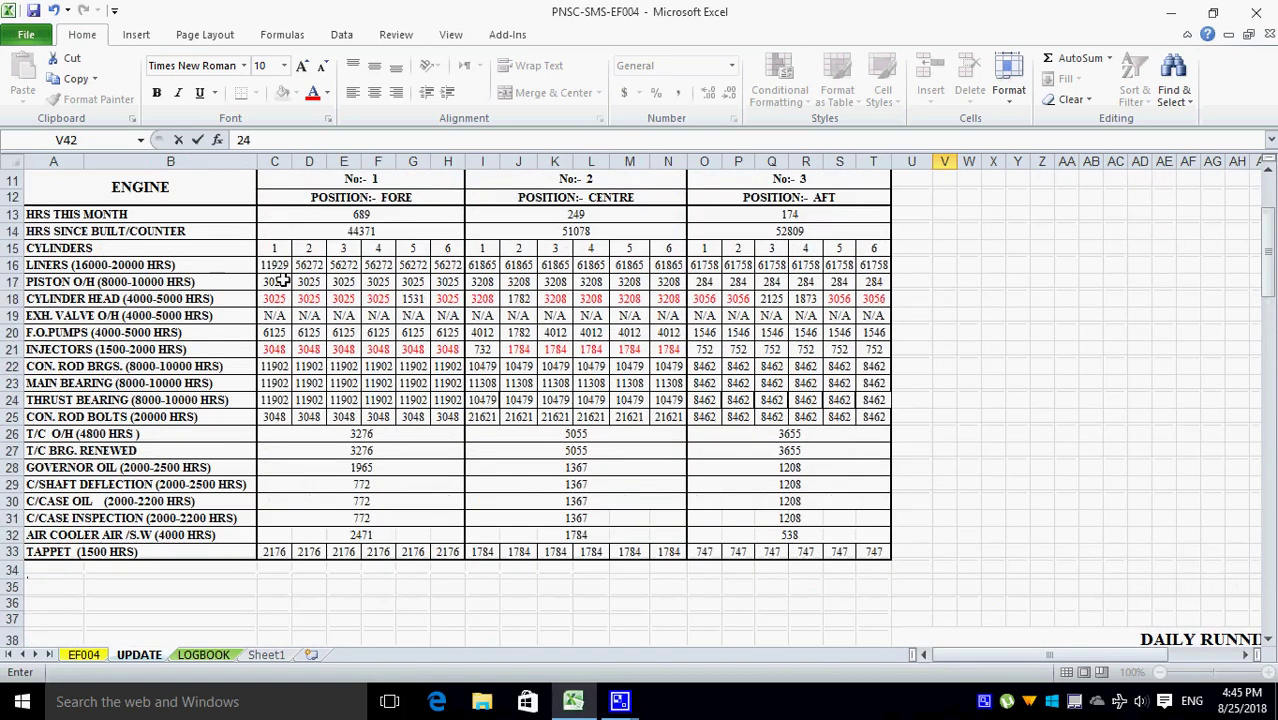
- Check the EF004 sheet, then verify the TOTAL HRS and A/E: 01 totals on UPDATE
left_click(84, 655)
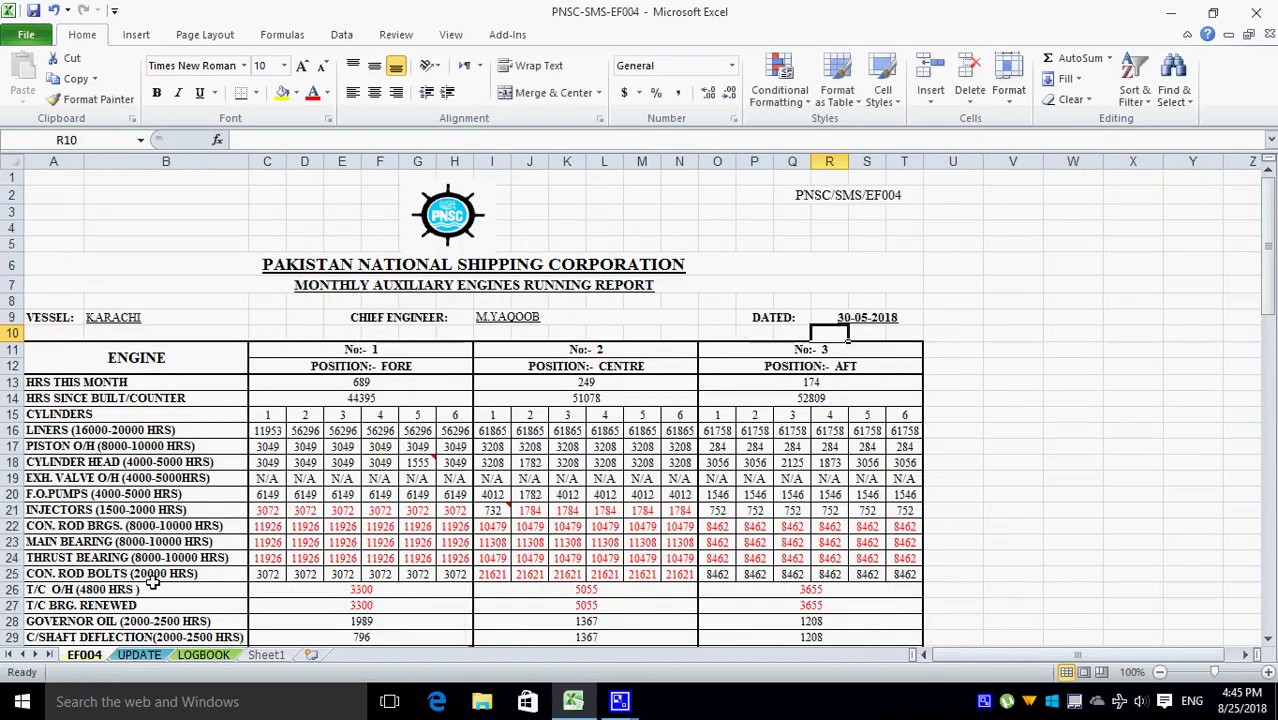
left_click(139, 655)
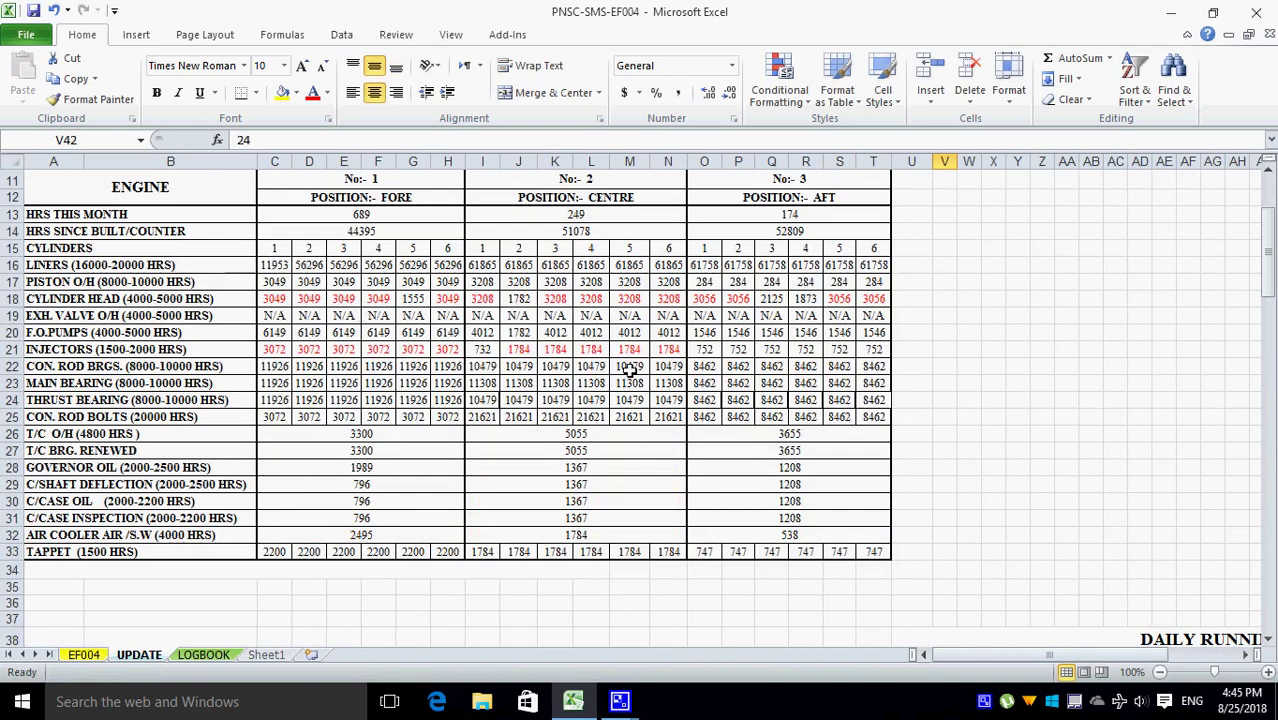
scroll(725, 437, "down", 2)
scroll(876, 463, "down", 2)
scroll(945, 550, "down", 5)
scroll(945, 550, "down", 4)
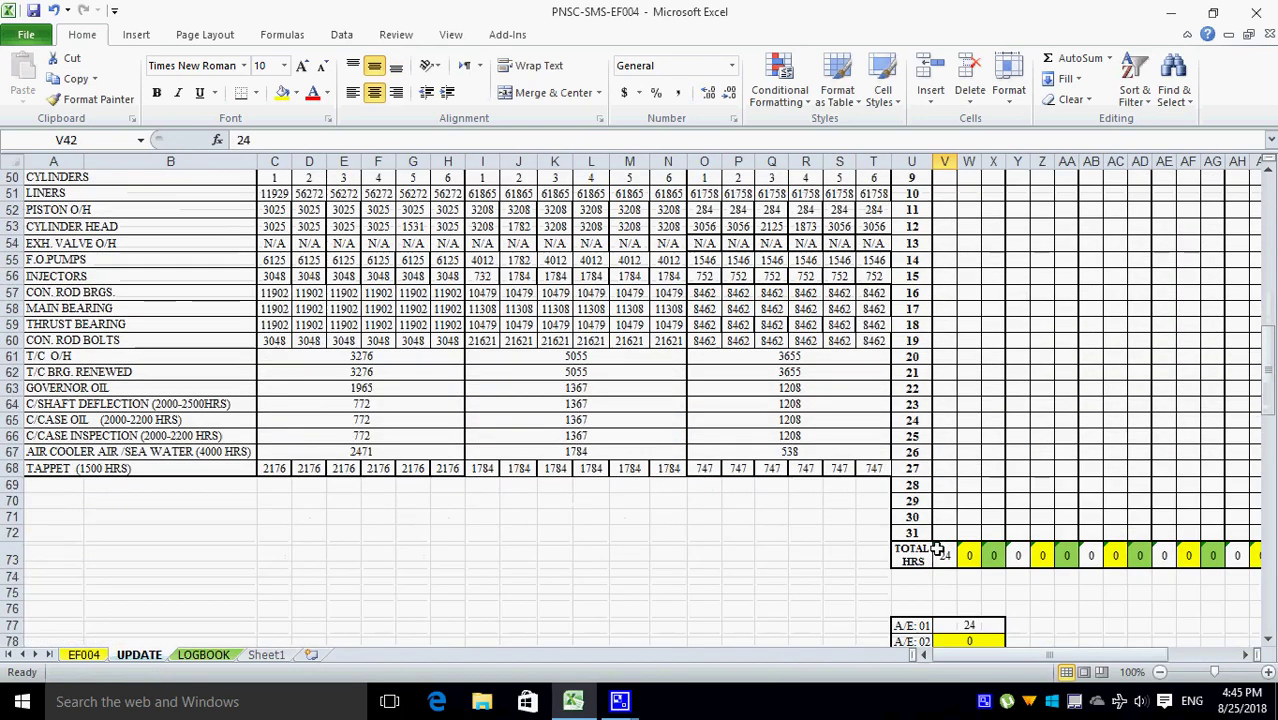
left_click(789, 542)
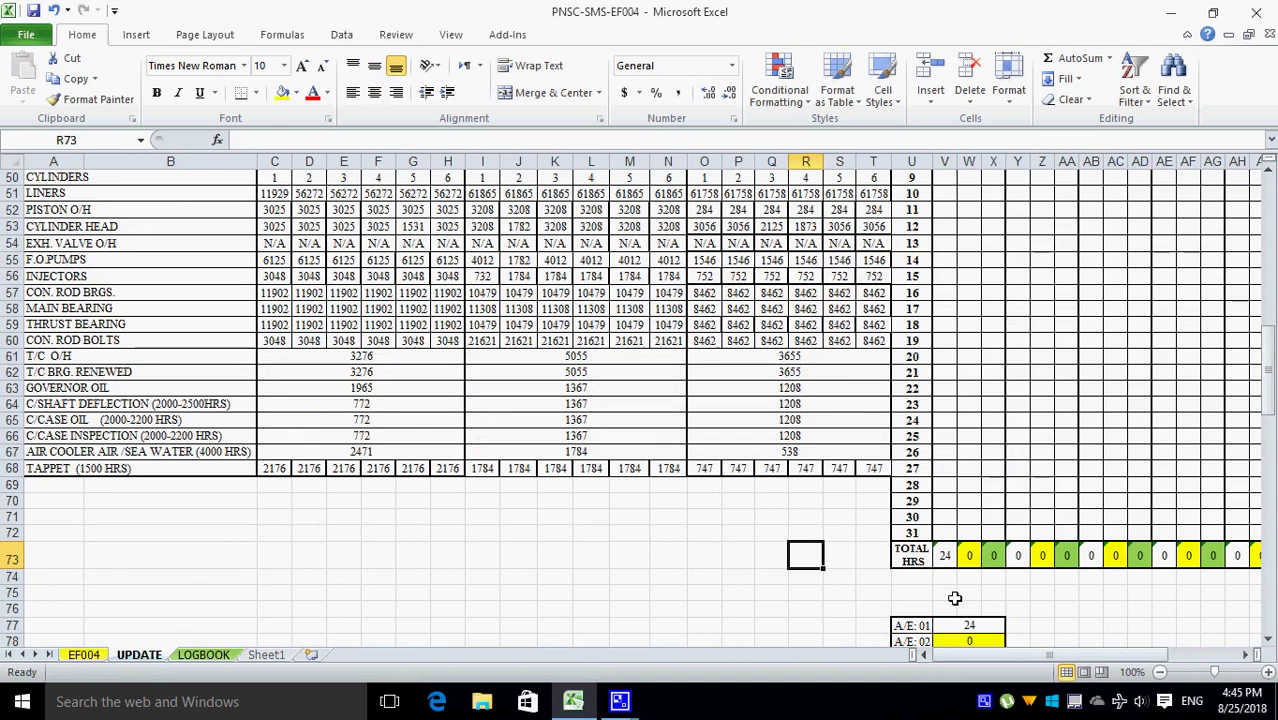
scroll(630, 594, "up", 3)
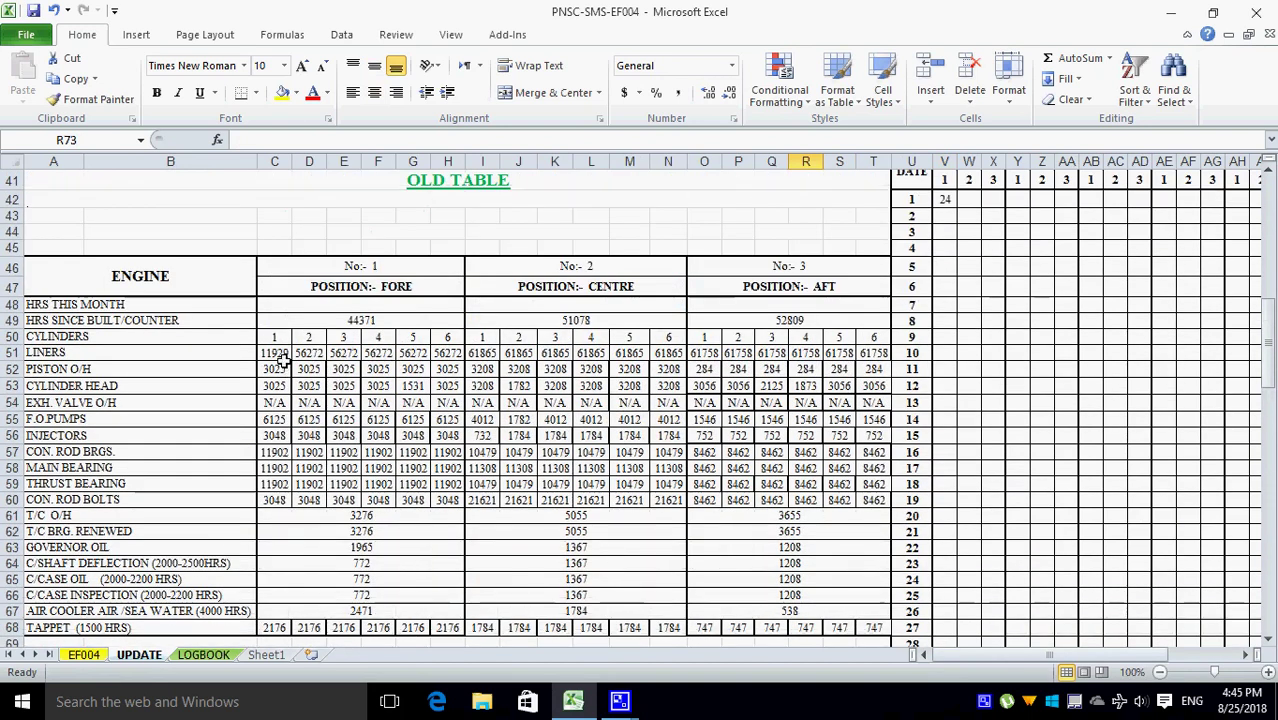
scroll(444, 505, "up", 4)
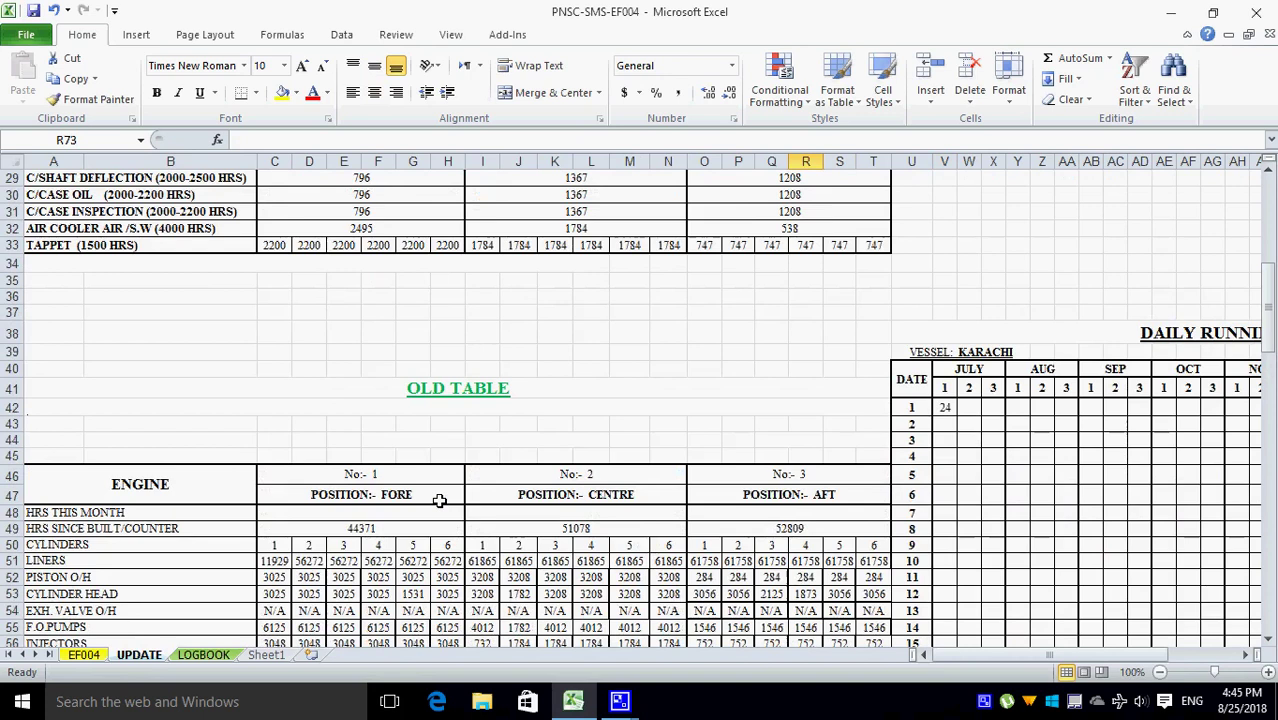
scroll(403, 394, "up", 2)
scroll(408, 305, "up", 1)
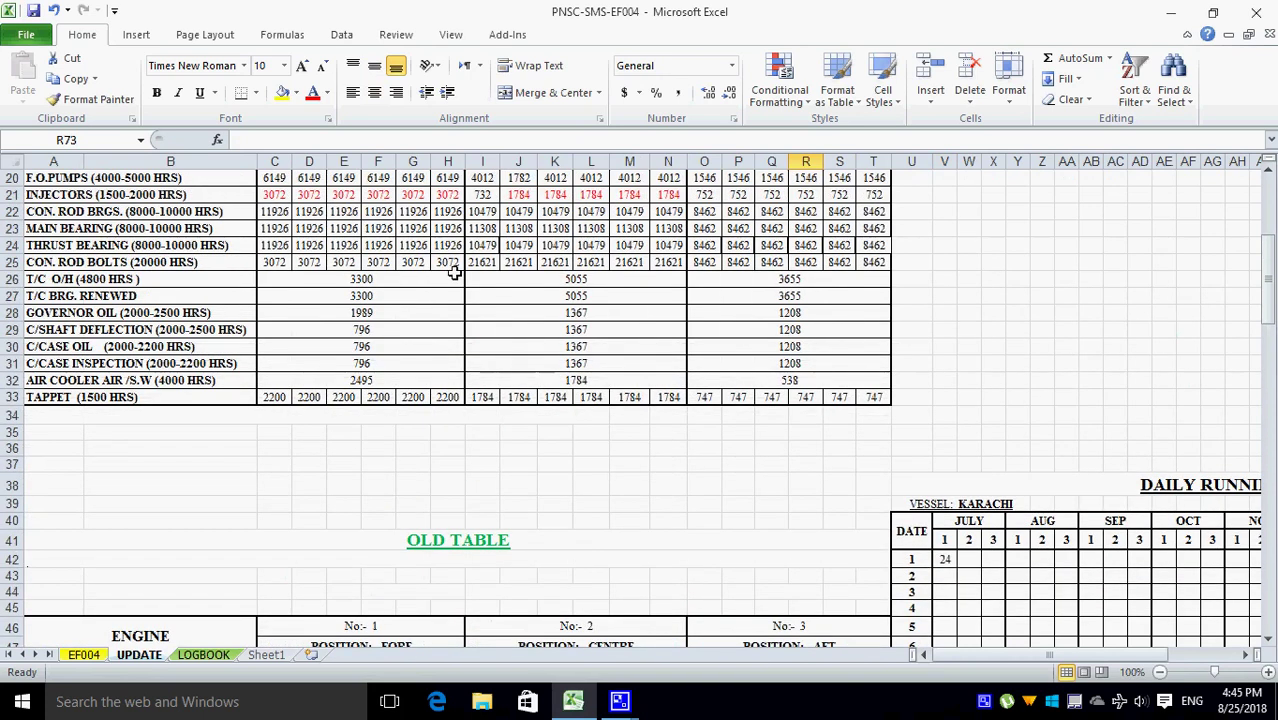
left_click(487, 449)
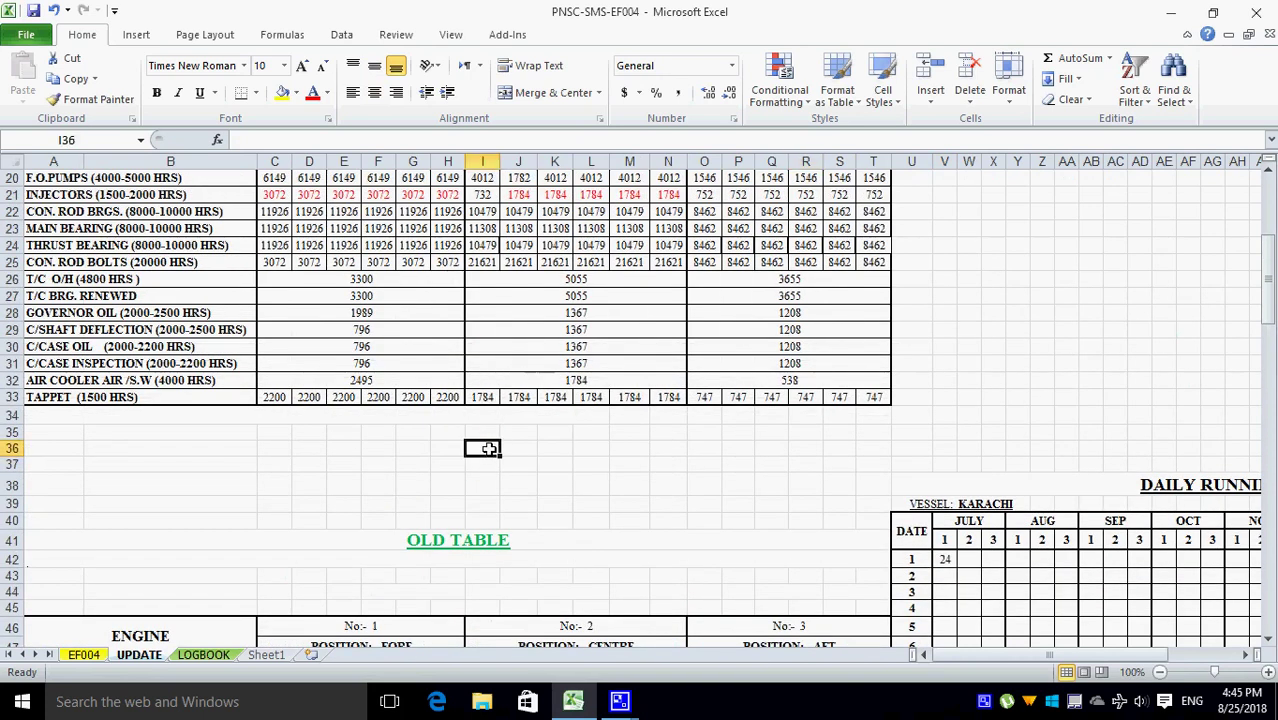
type("3048")
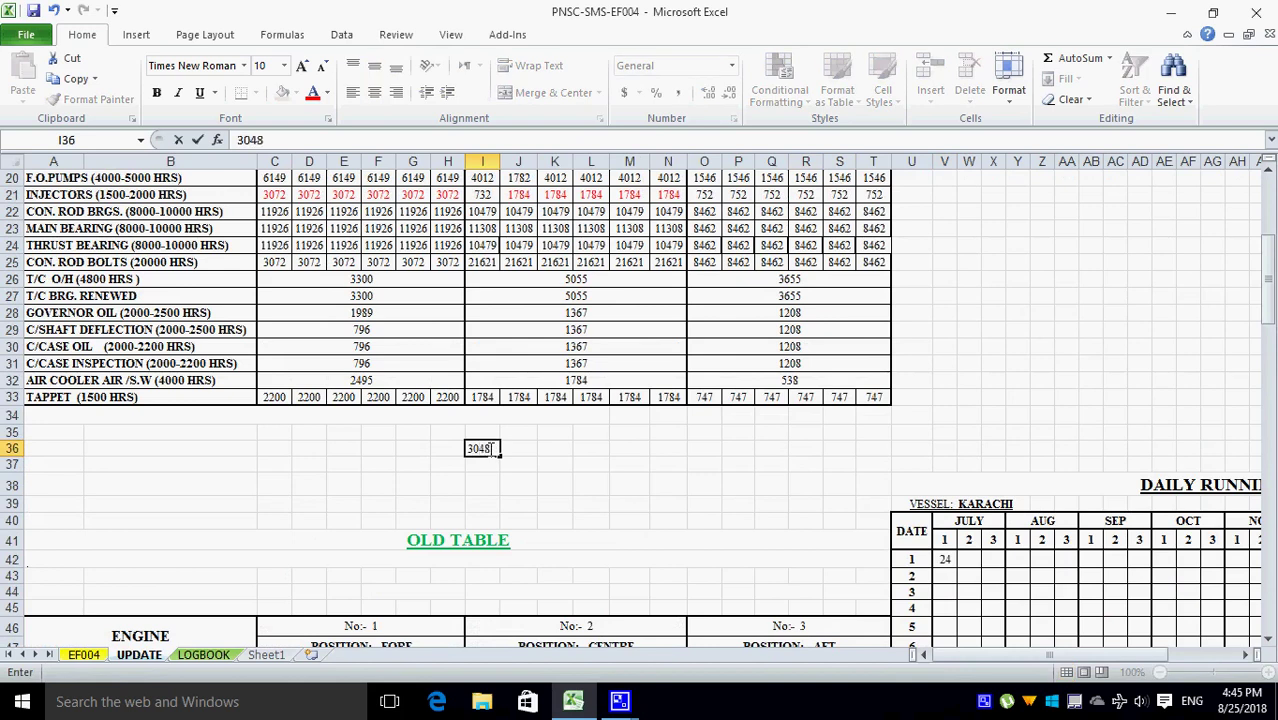
key("Return")
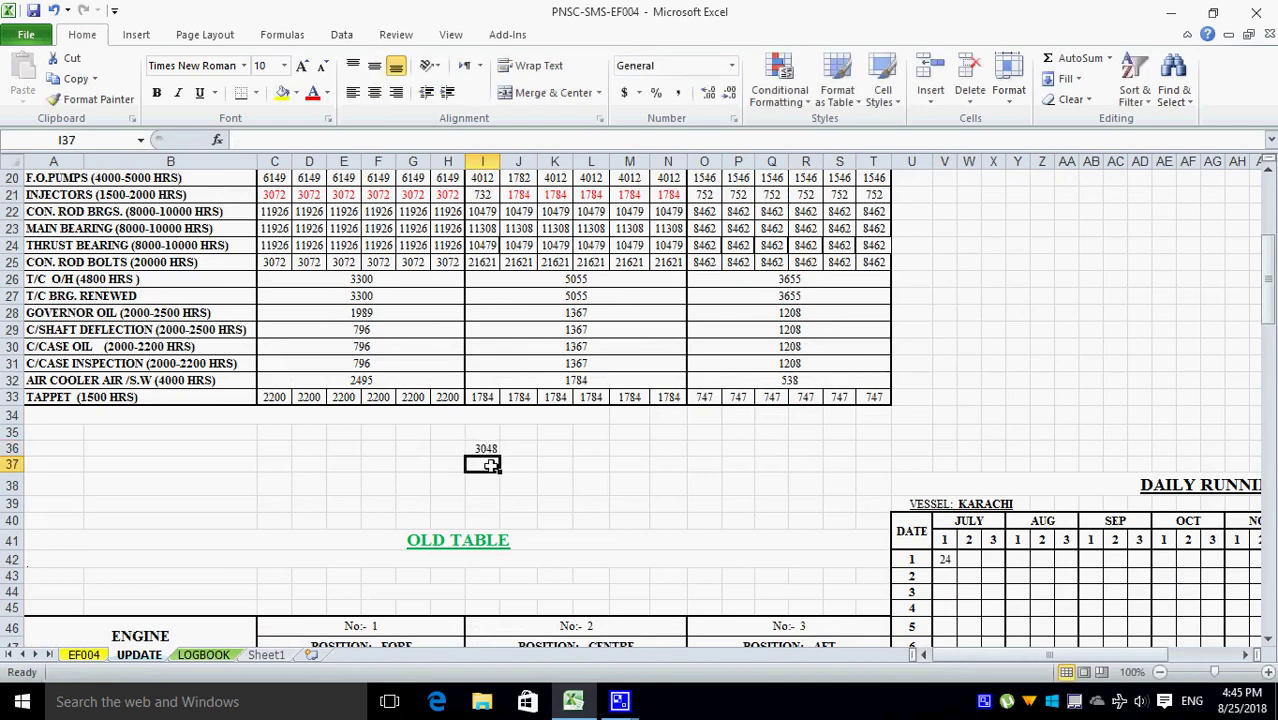
type("24")
key("Return")
left_click_drag(484, 449, 484, 465)
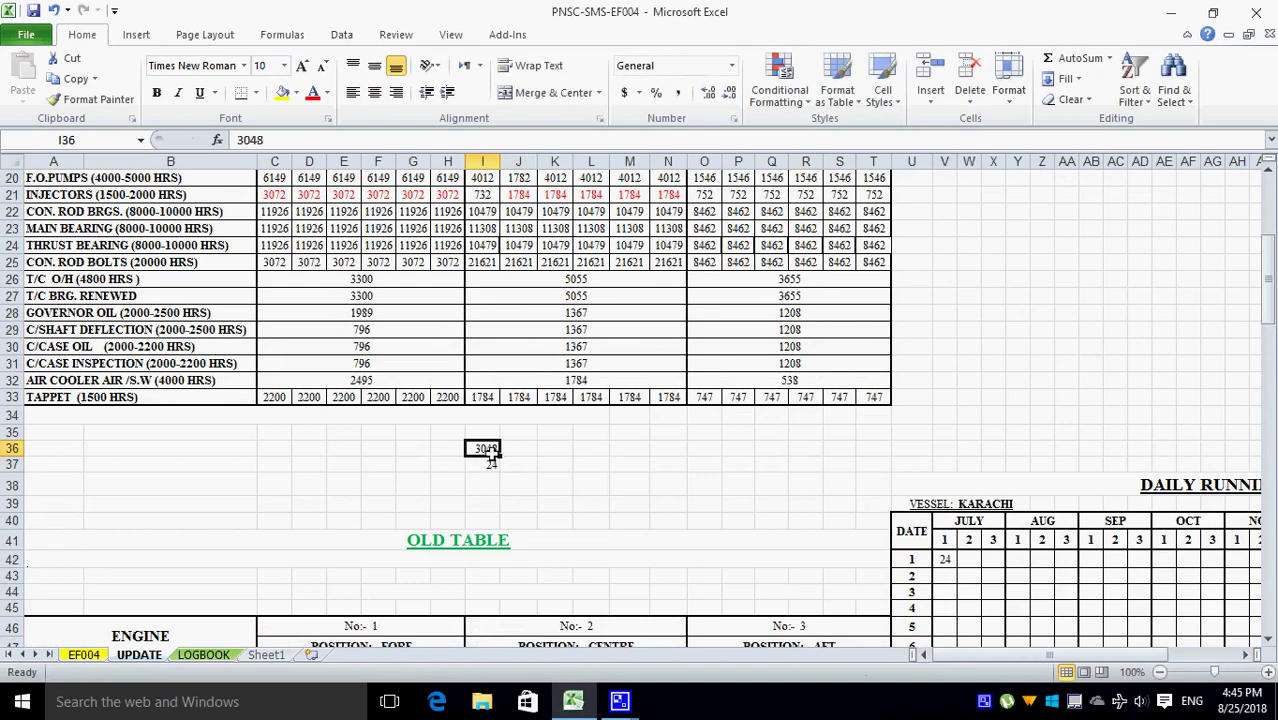
left_click(1068, 57)
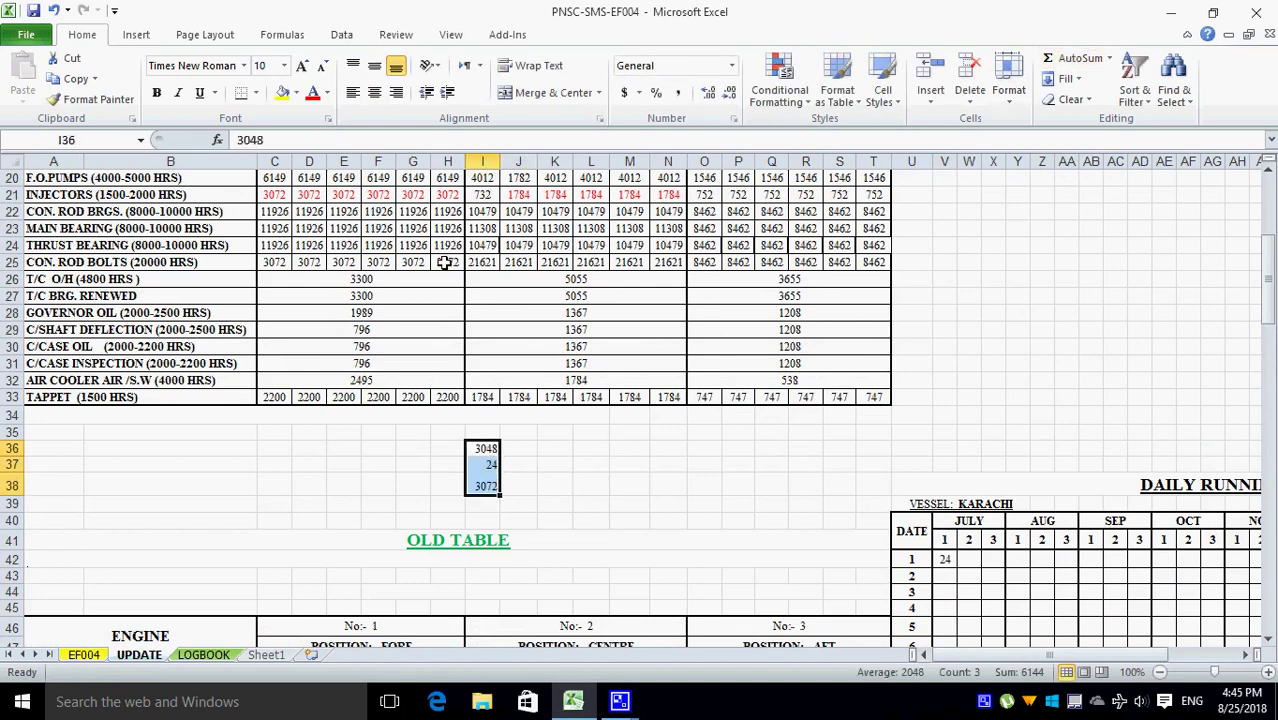
left_click(541, 502)
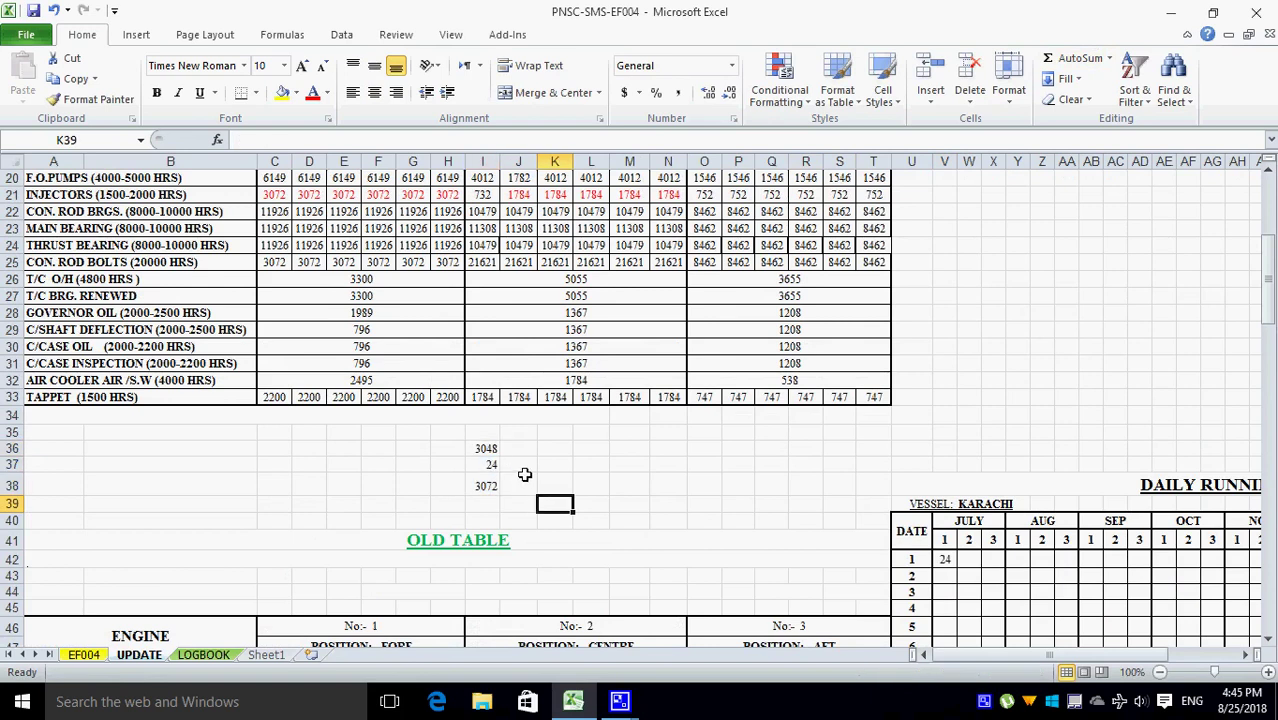
key("ctrl+z")
key("ctrl+z")
key("ctrl+z")
left_click(523, 469)
- Narrow column V, the first July column of the daily grid
scroll(671, 488, "down", 5)
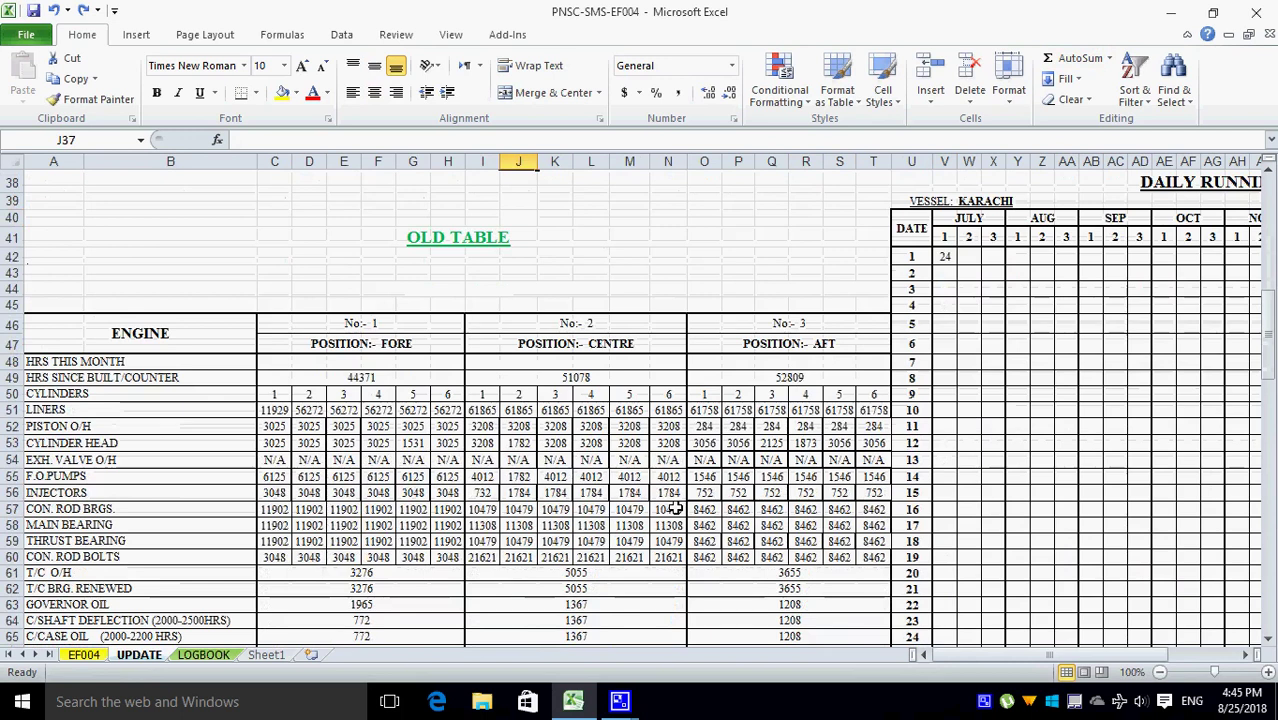
scroll(673, 500, "down", 7)
scroll(676, 512, "up", 1)
scroll(676, 512, "up", 5)
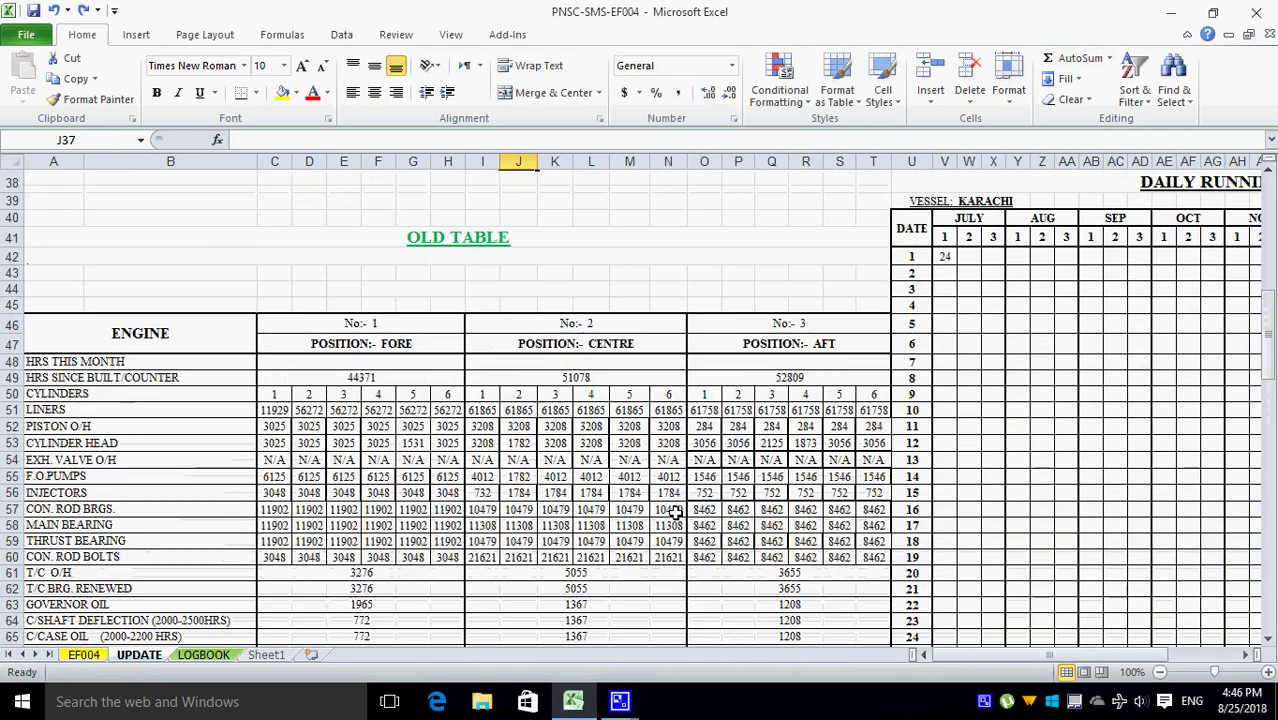
left_click(948, 289)
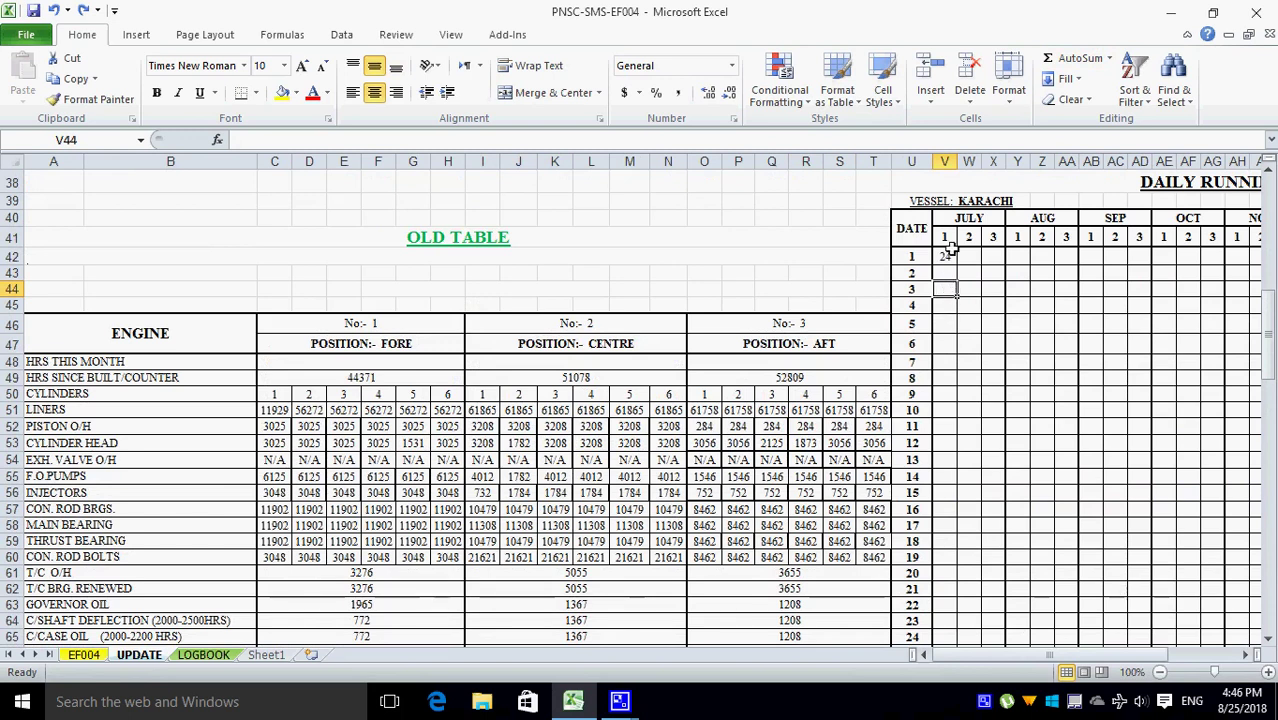
left_click_drag(956, 163, 944, 164)
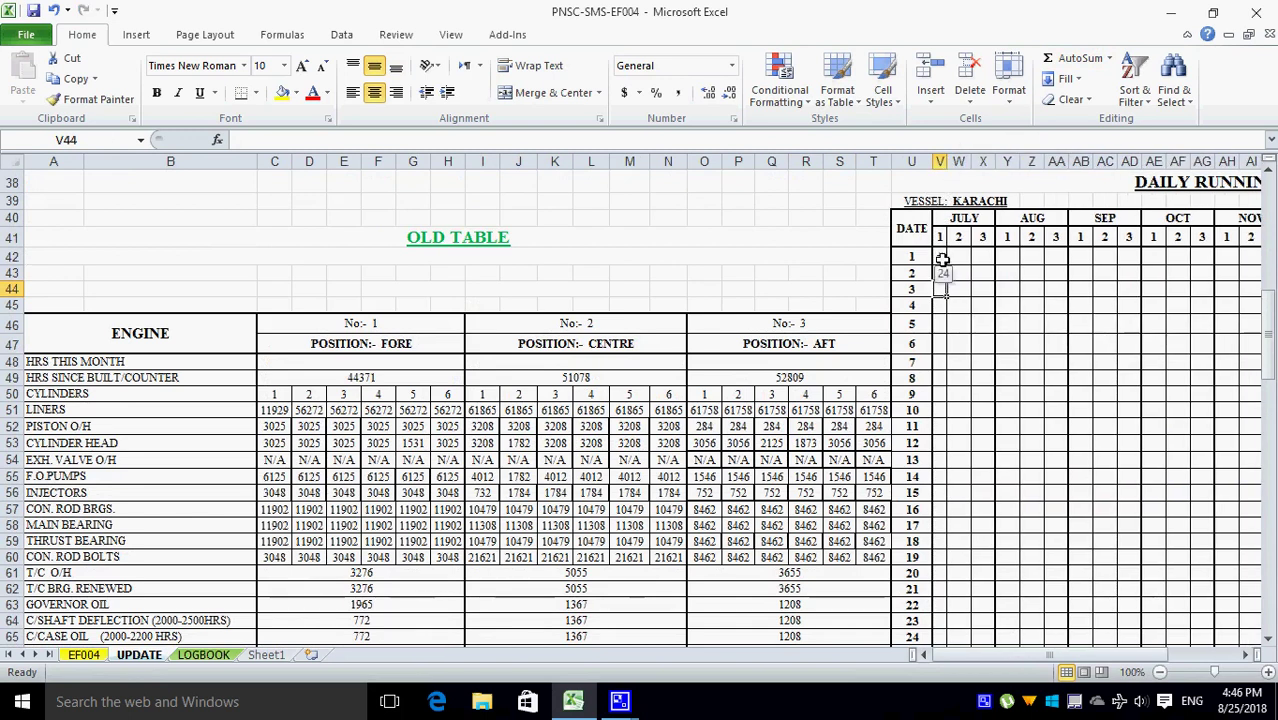
left_click_drag(942, 259, 942, 260)
- Widen column V slightly until 24 shows instead of #, then return to the sheet top
left_click_drag(944, 162, 948, 162)
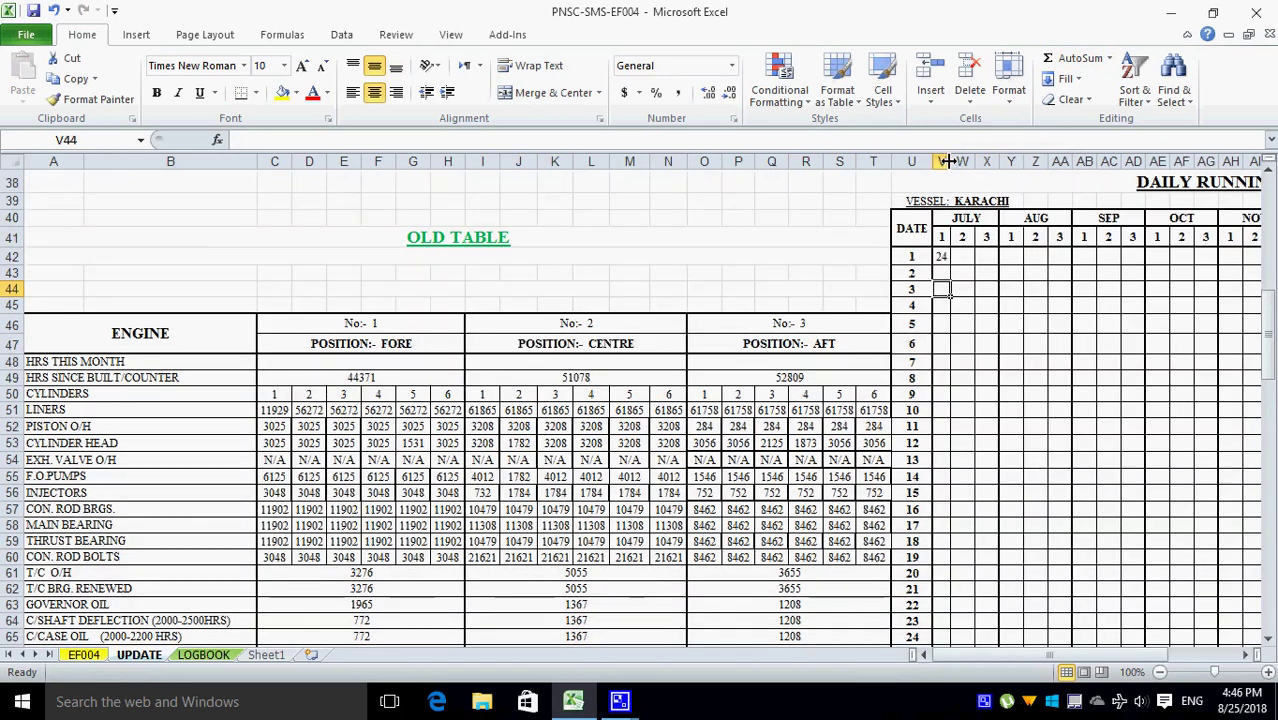
scroll(935, 430, "down", 7)
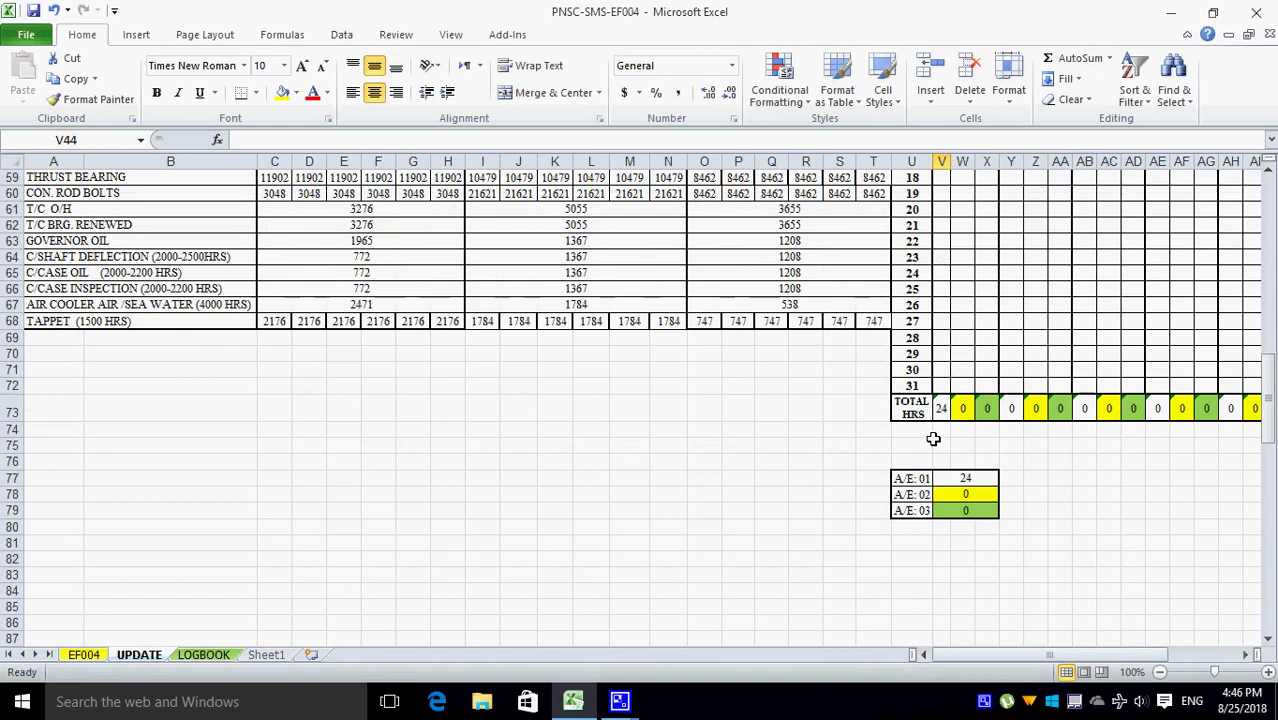
scroll(940, 410, "up", 5)
scroll(952, 317, "up", 3)
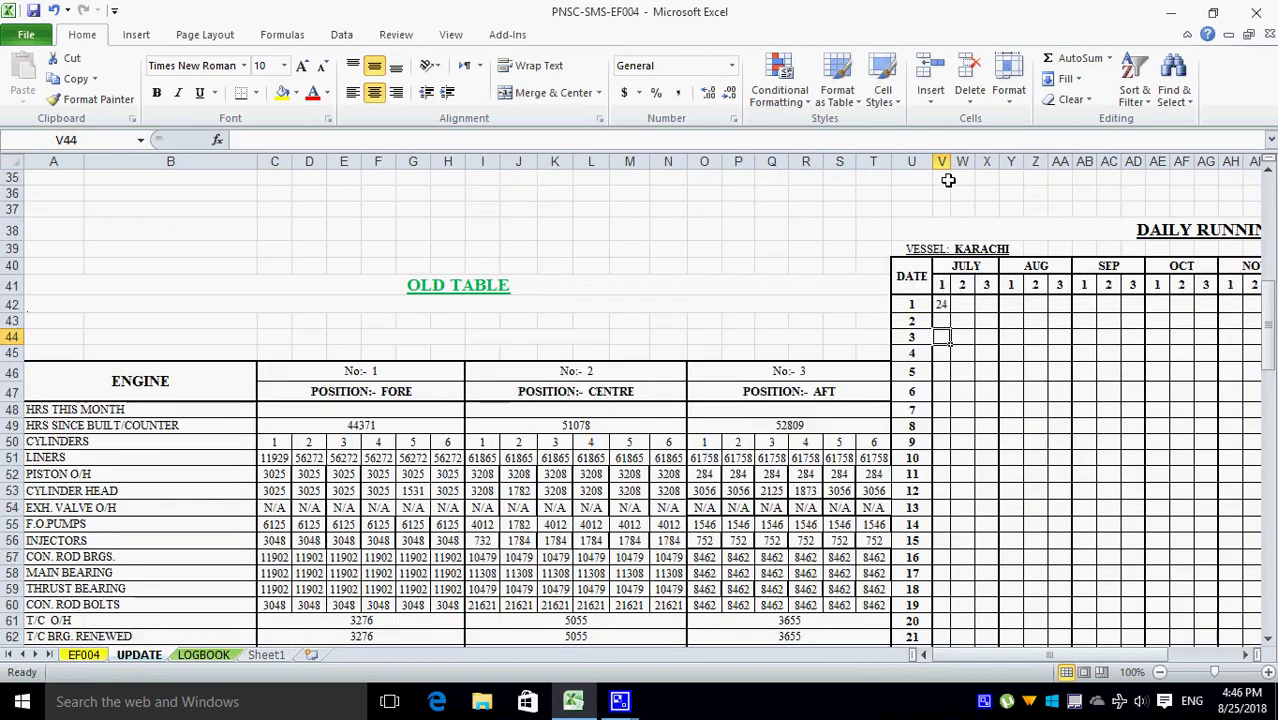
left_click_drag(944, 162, 938, 162)
scroll(937, 378, "down", 6)
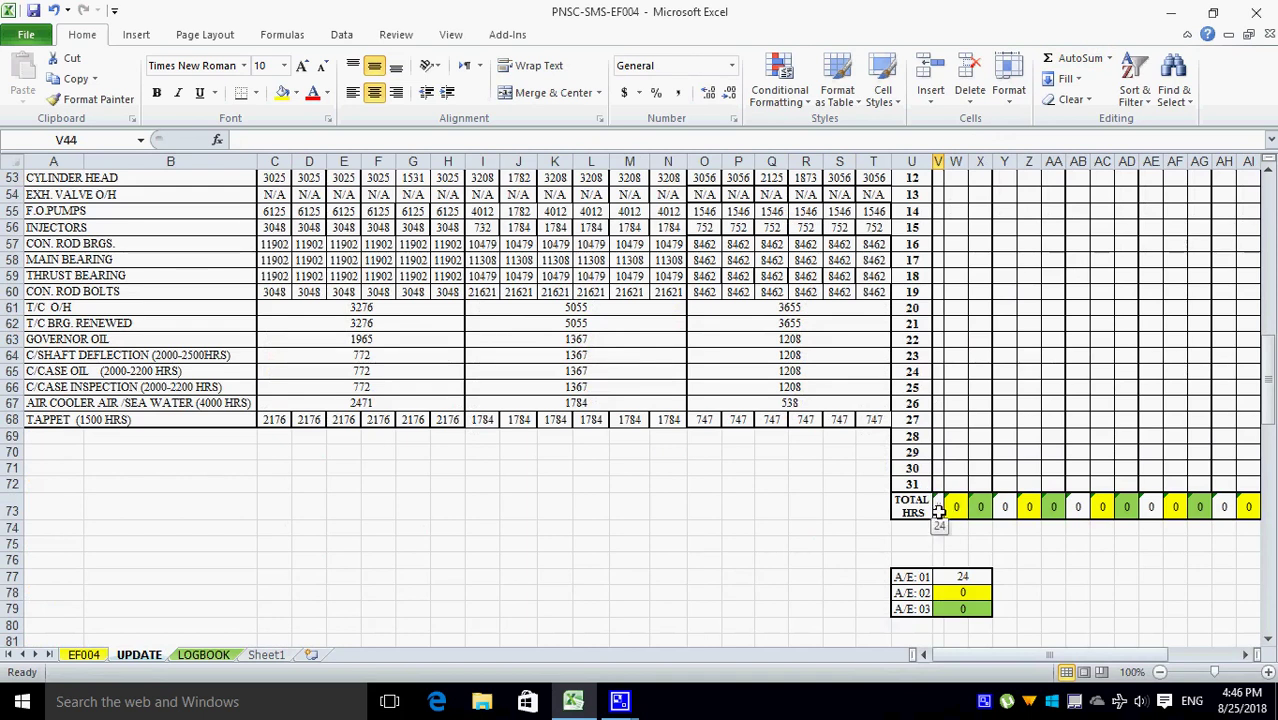
scroll(938, 511, "up", 6)
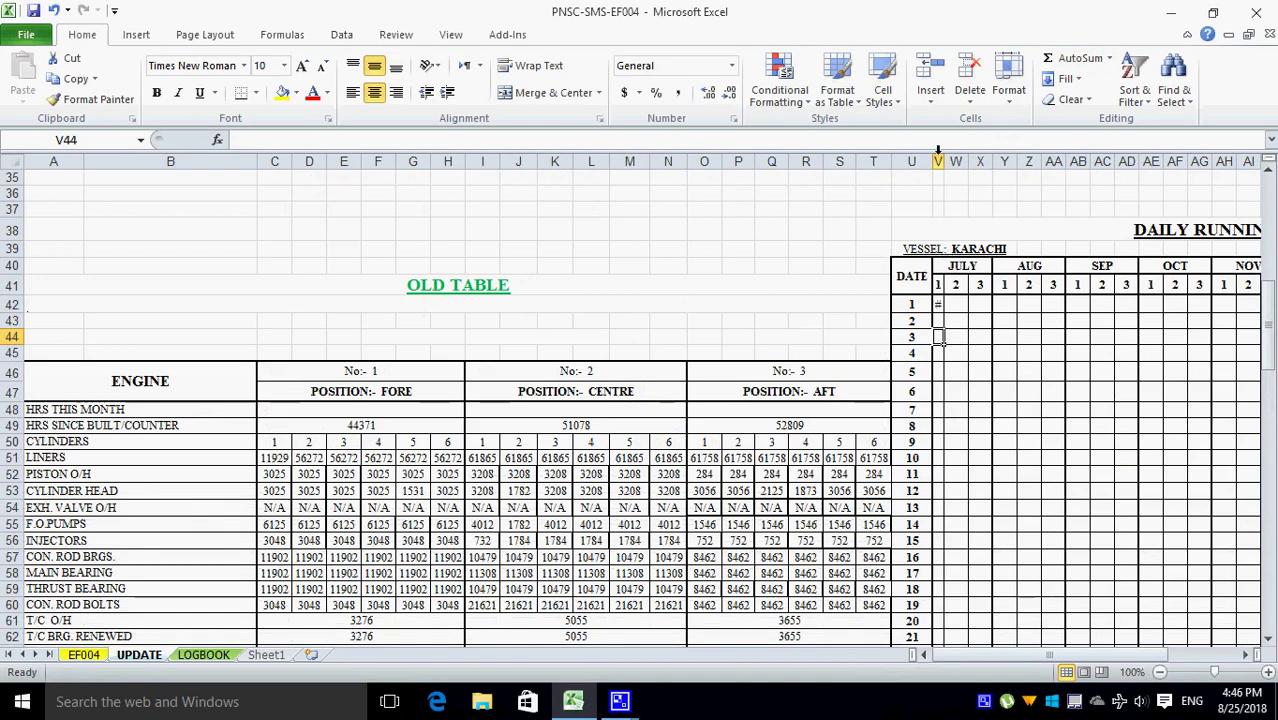
left_click_drag(945, 150, 952, 150)
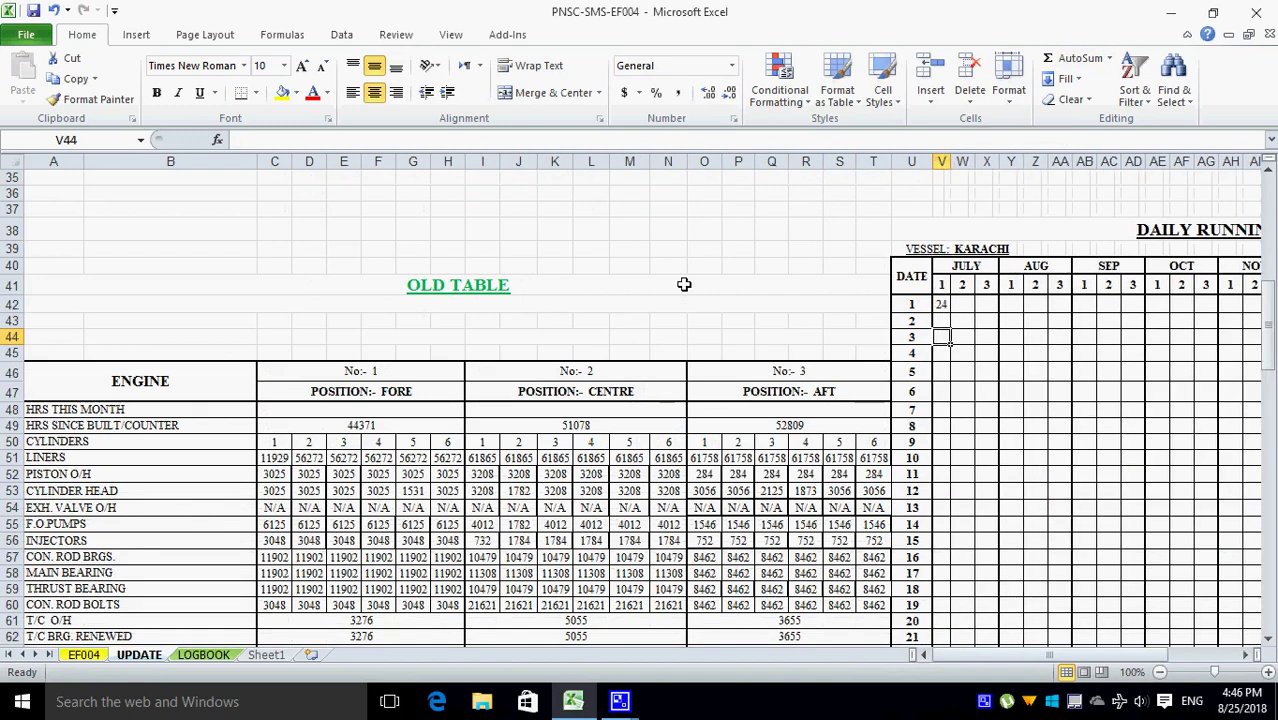
scroll(684, 284, "up", 3)
scroll(684, 284, "up", 8)
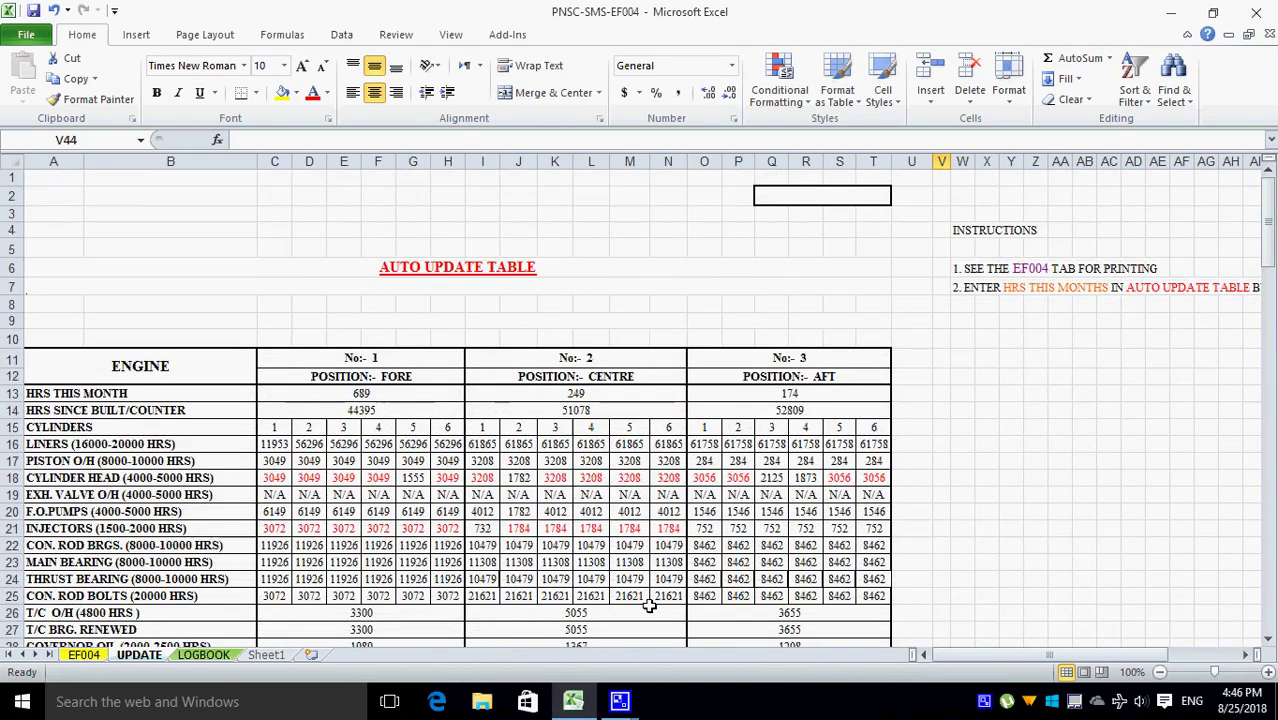